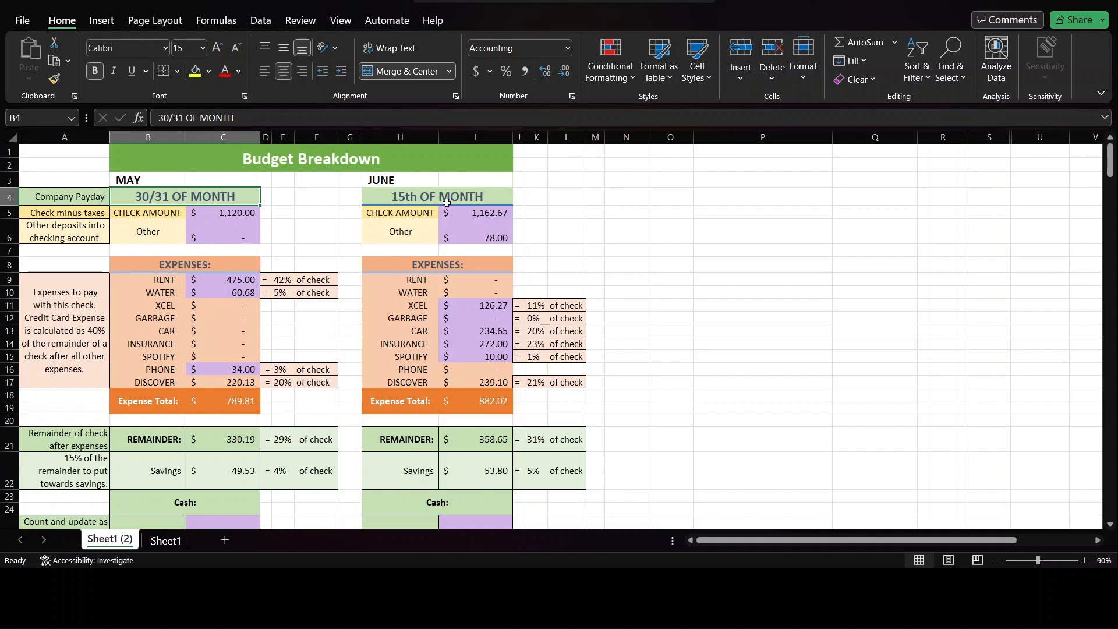
Look over the May and June paycheck sections and check the check amounts in C5 and I5.
scroll(443, 194, down, 1)
scroll(443, 194, down, 6)
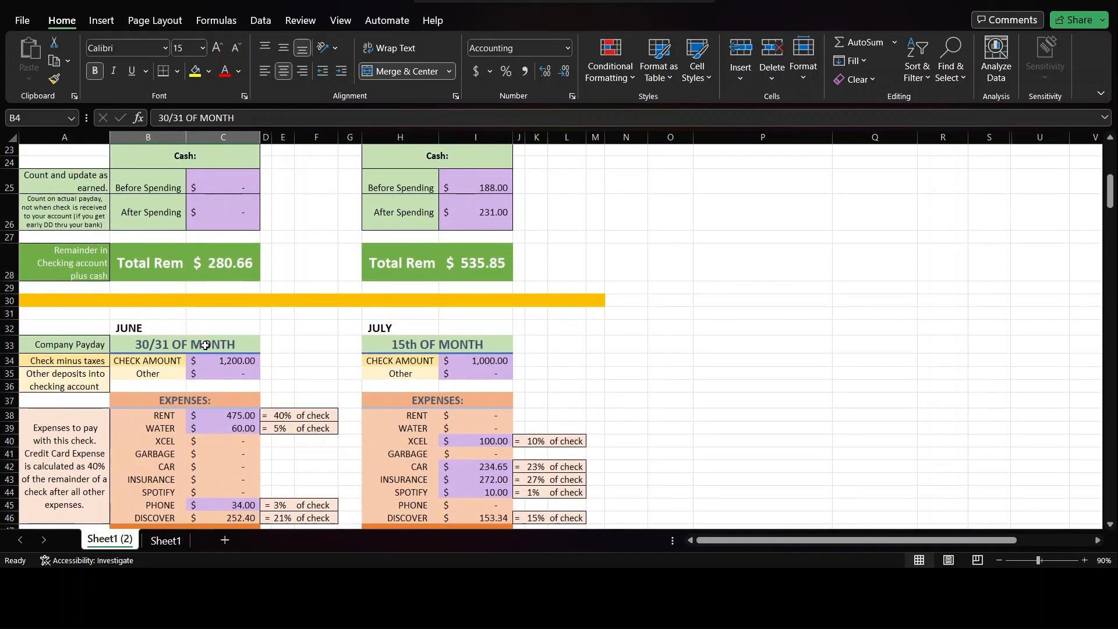
scroll(205, 346, up, 7)
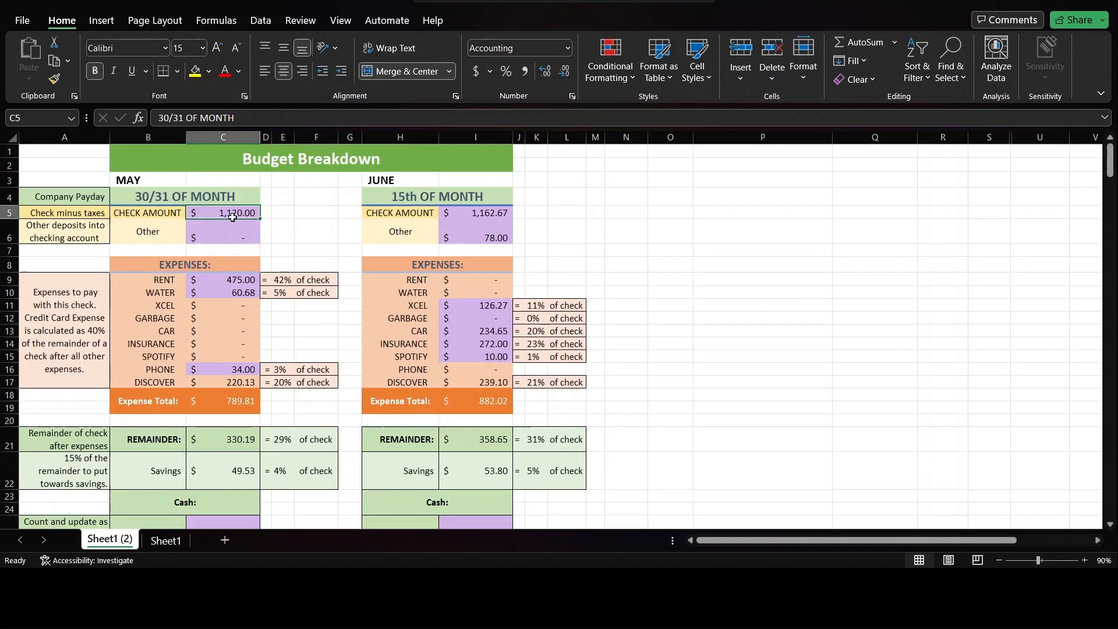
click(209, 215)
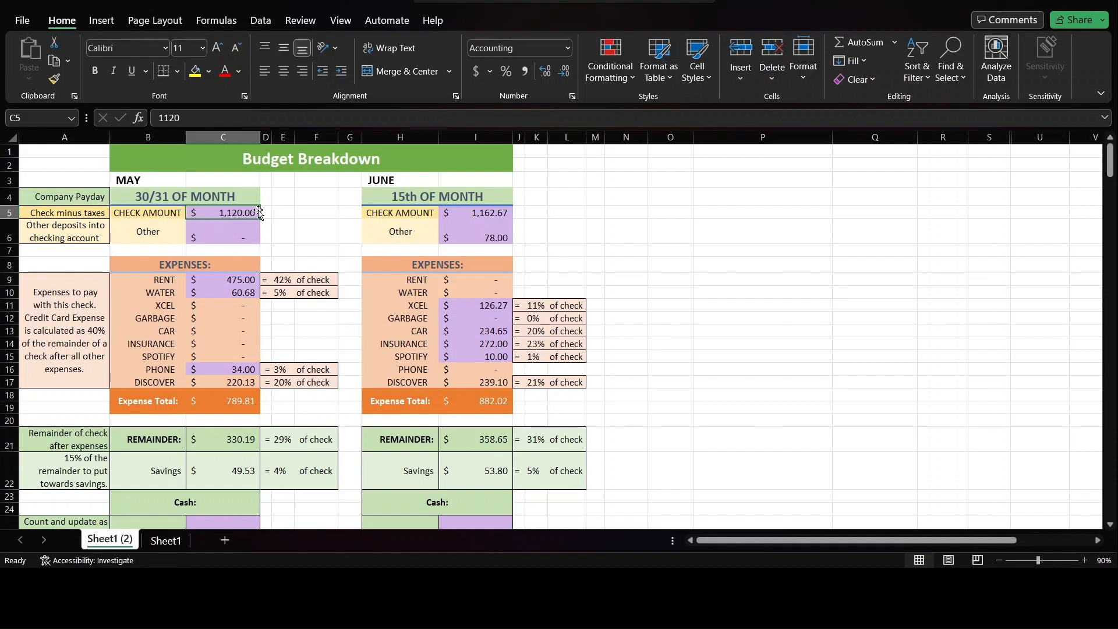
click(502, 212)
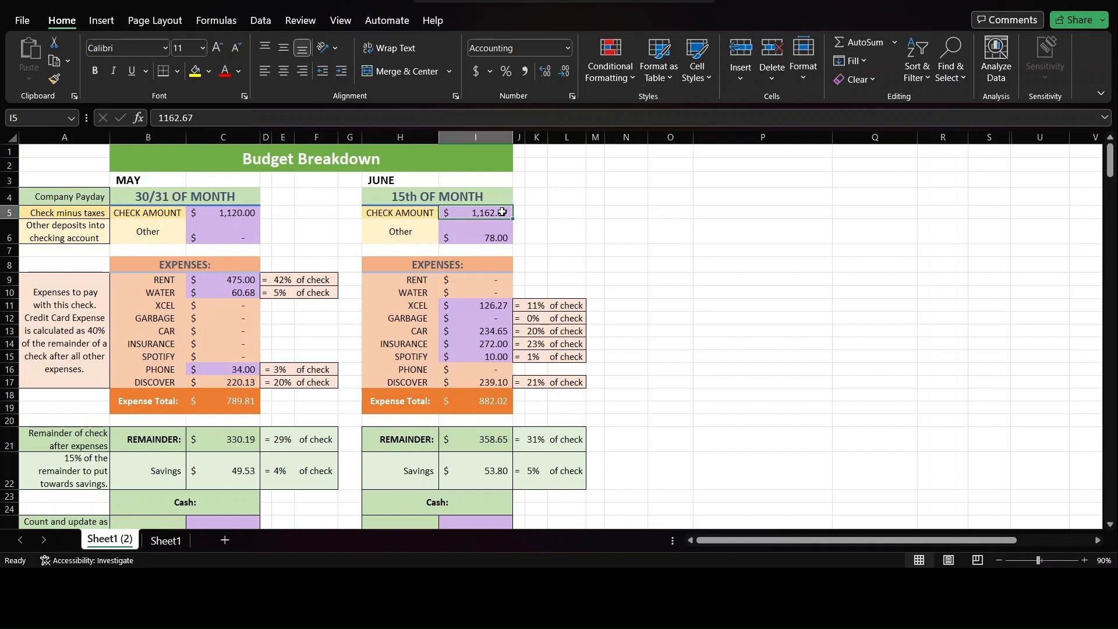
Set the other deposits of the June 30/31 paycheck in C35 to 0.
scroll(250, 224, down, 9)
click(255, 230)
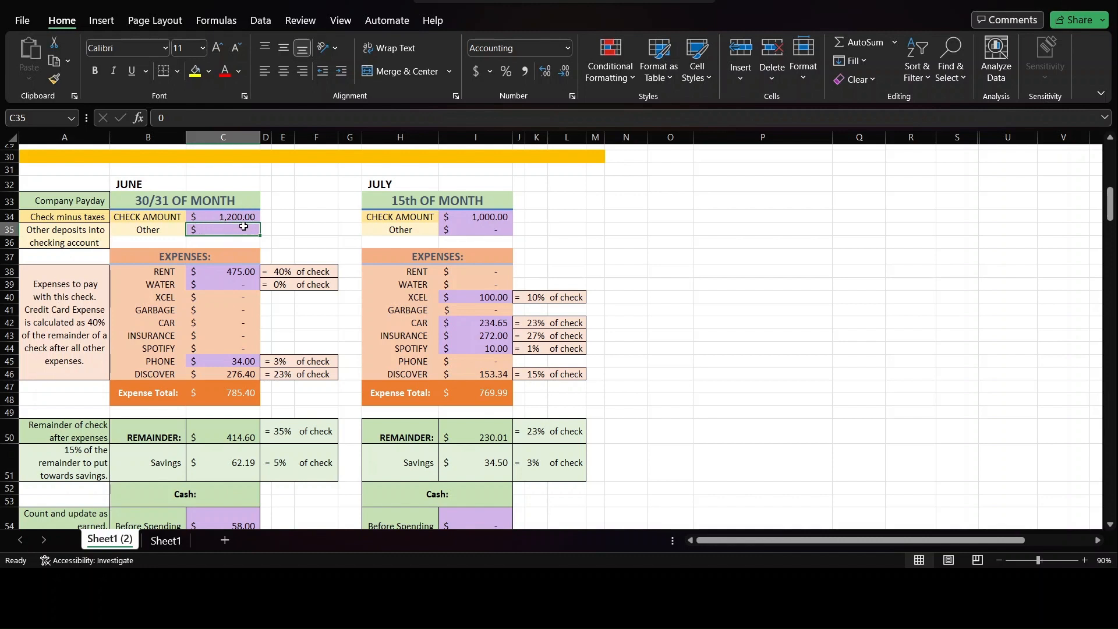
scroll(243, 226, down, 1)
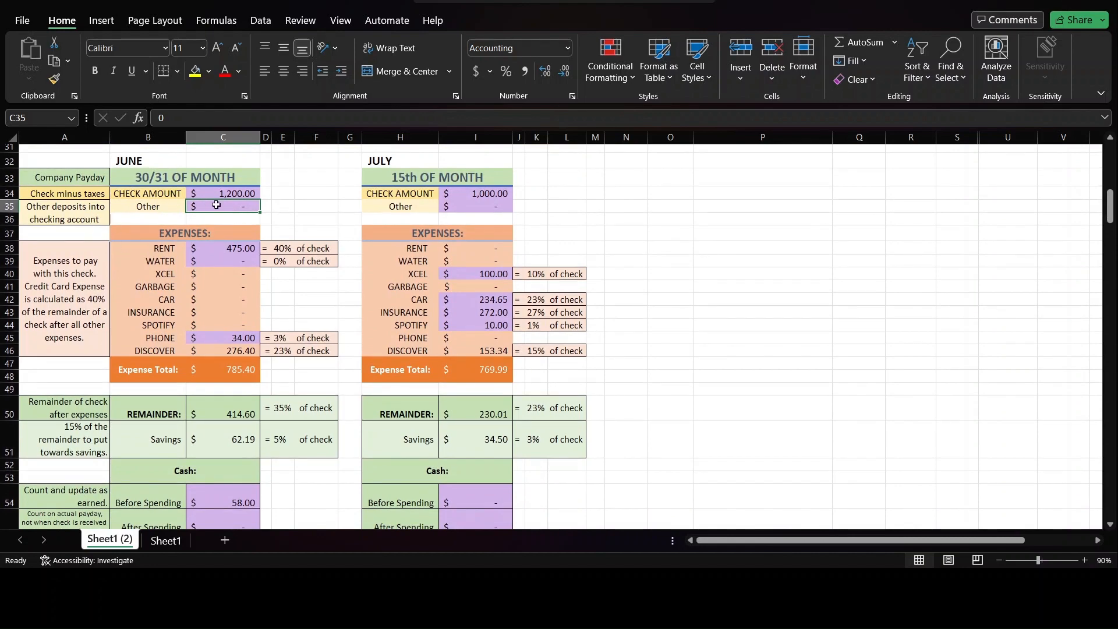
scroll(216, 205, down, 1)
scroll(216, 205, up, 1)
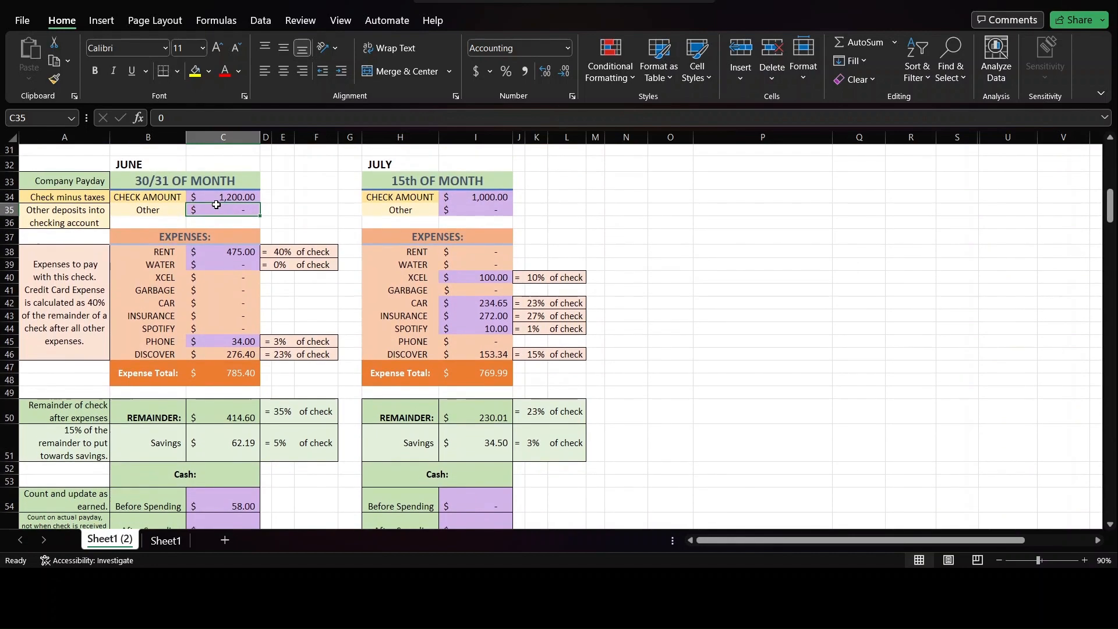
text(0)
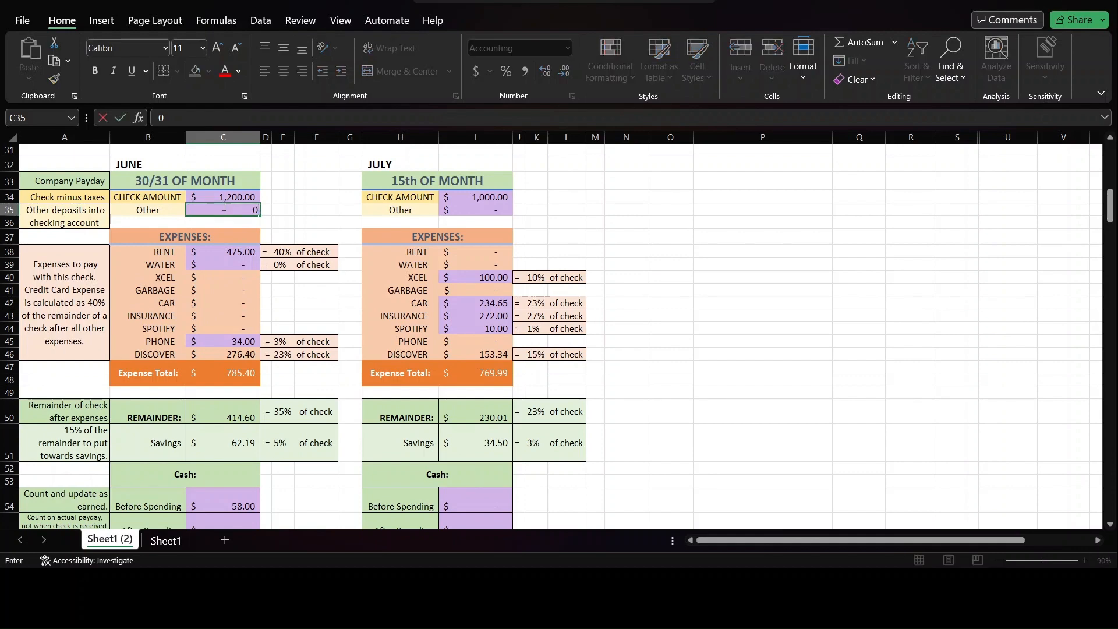
key(Return)
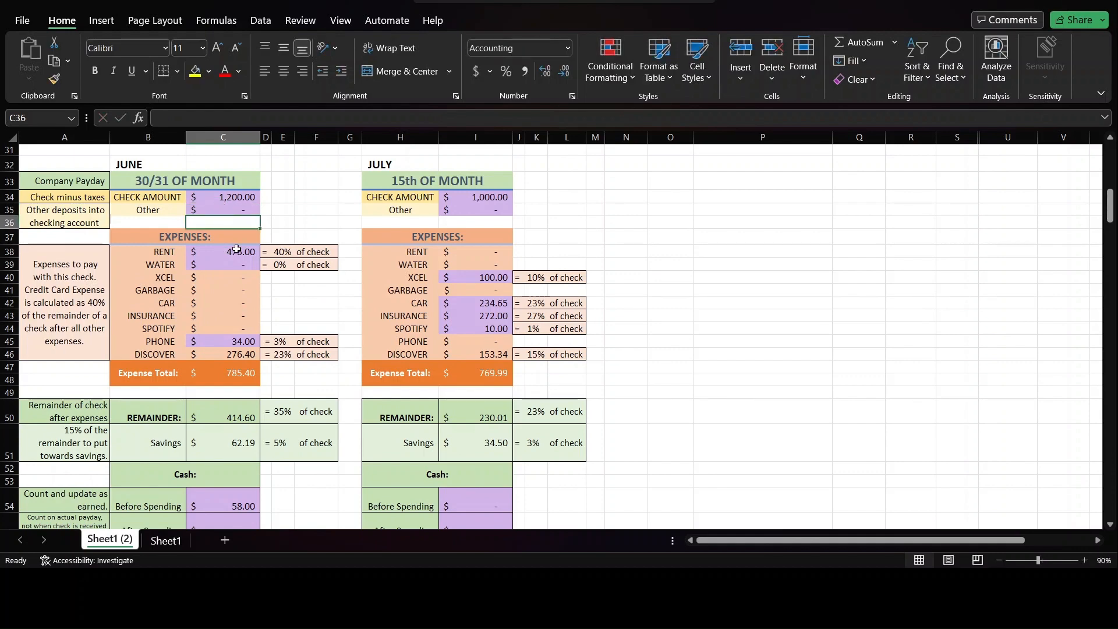
Examine the water, phone and Discover expenses of the May 30/31 paycheck.
scroll(238, 244, down, 1)
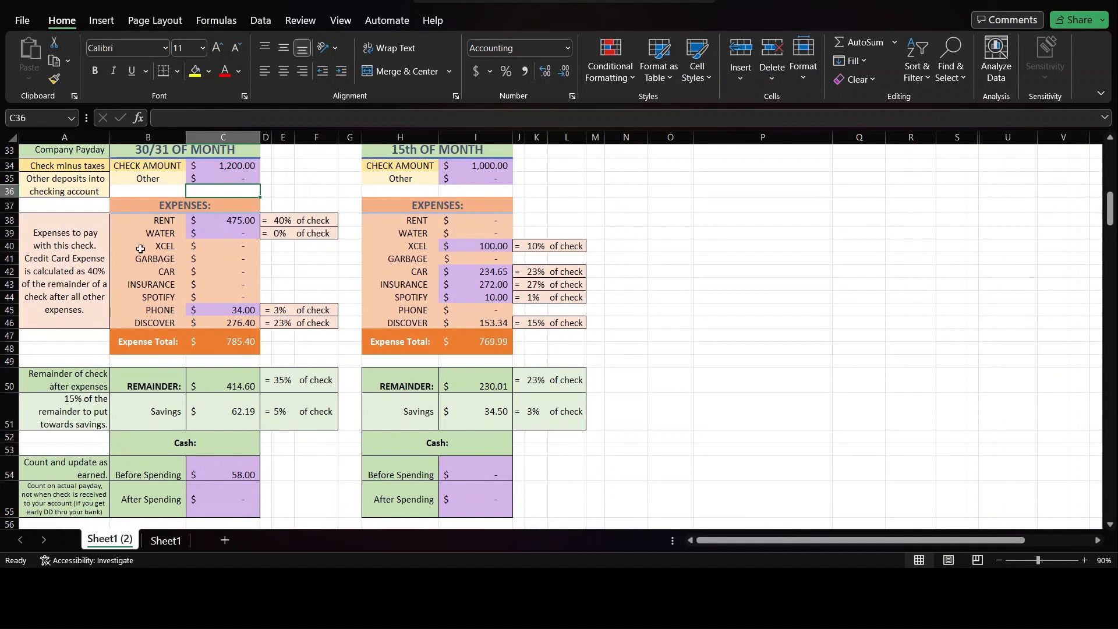
scroll(167, 286, up, 1)
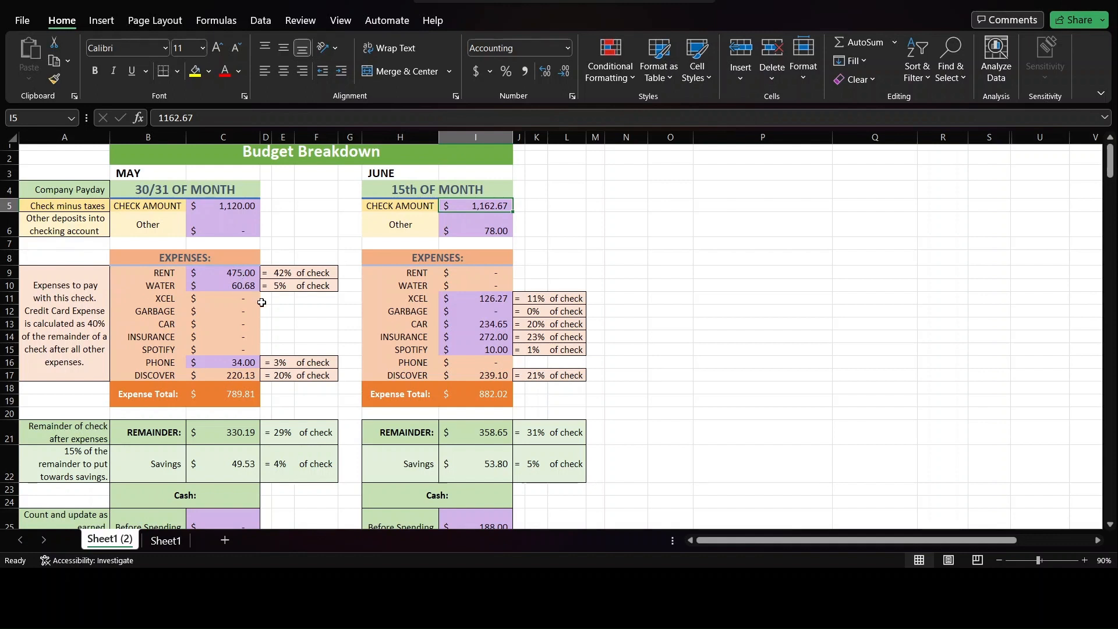
click(249, 287)
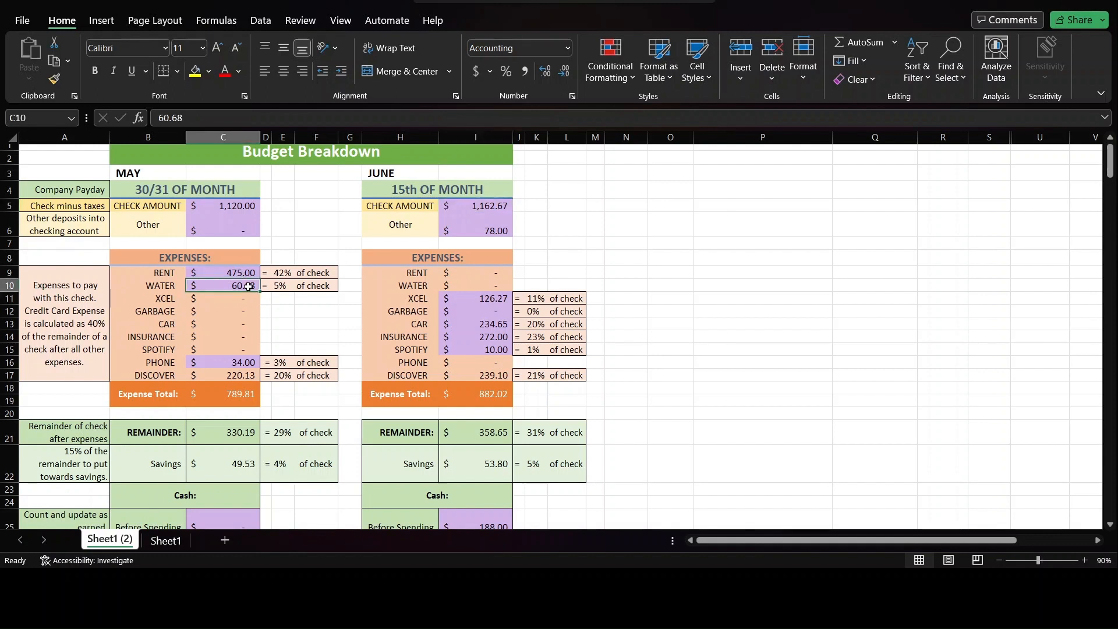
click(250, 362)
click(236, 377)
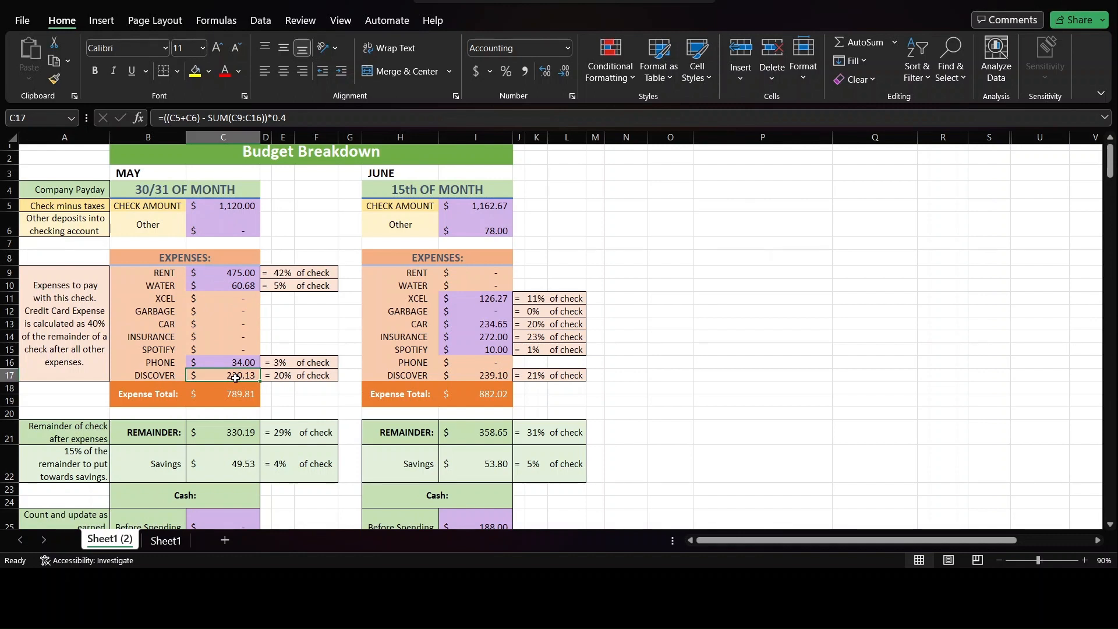
Examine the XCEL, car, insurance, Spotify and Discover expenses of the June 15th paycheck.
click(505, 299)
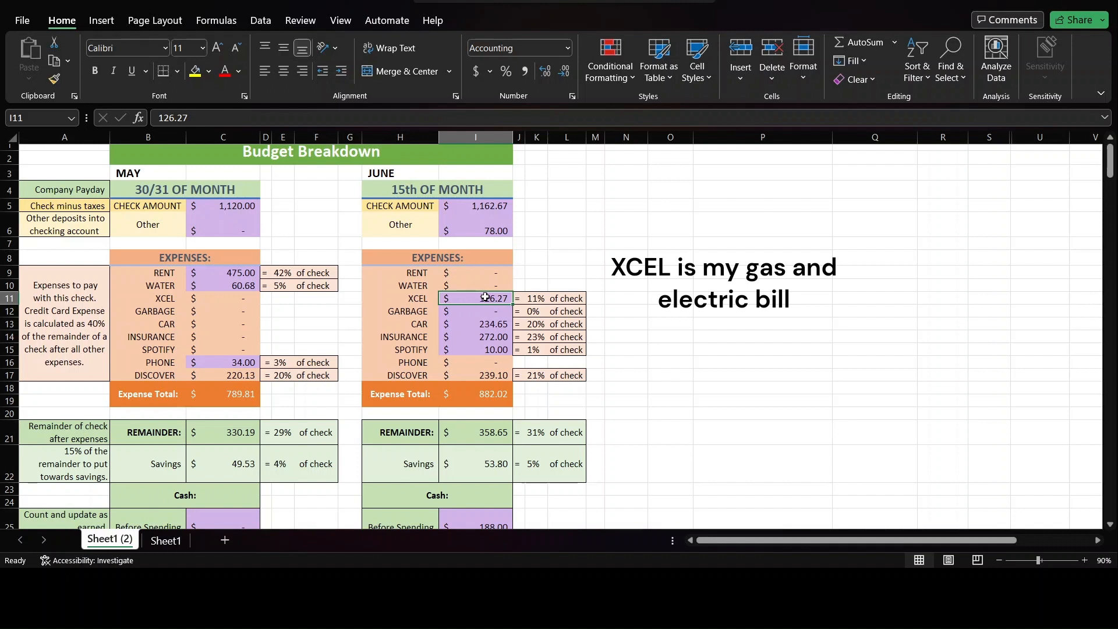
click(488, 325)
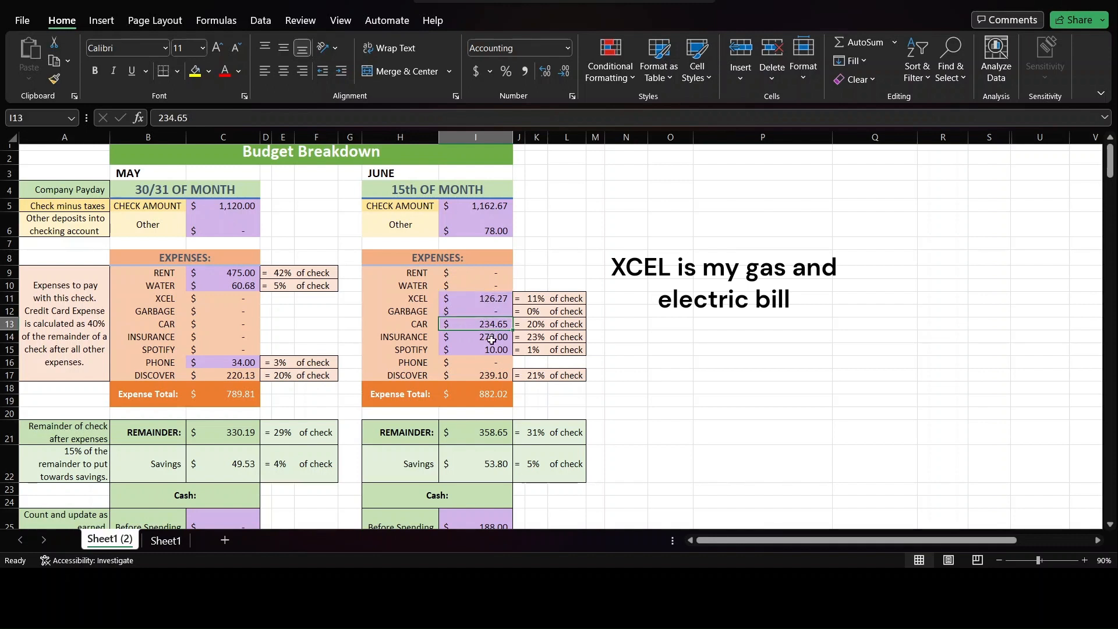
click(492, 337)
click(503, 351)
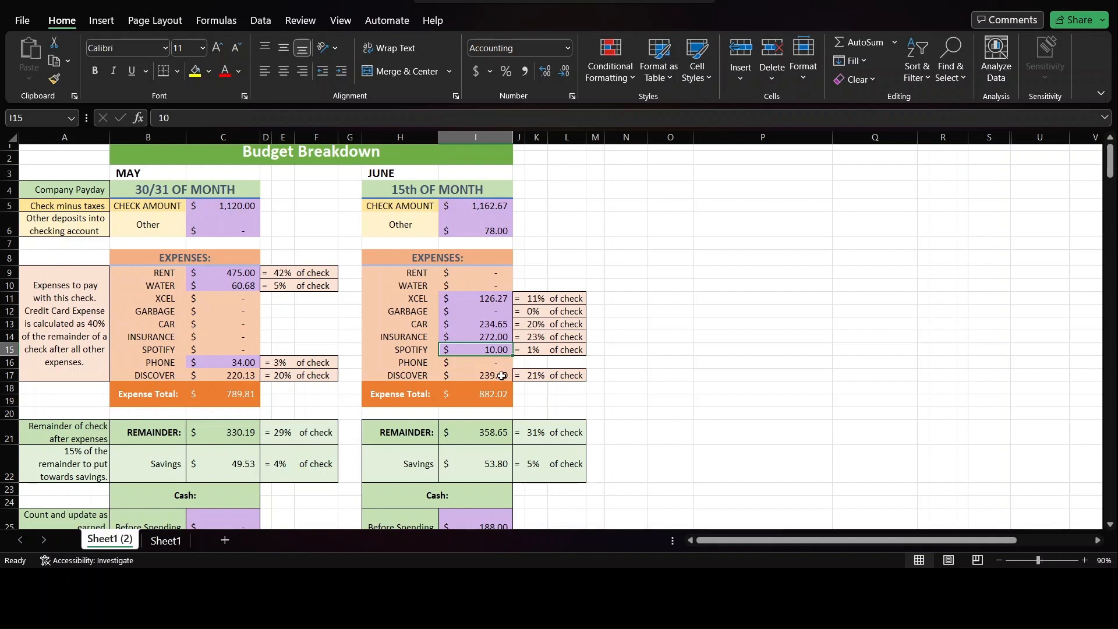
click(502, 378)
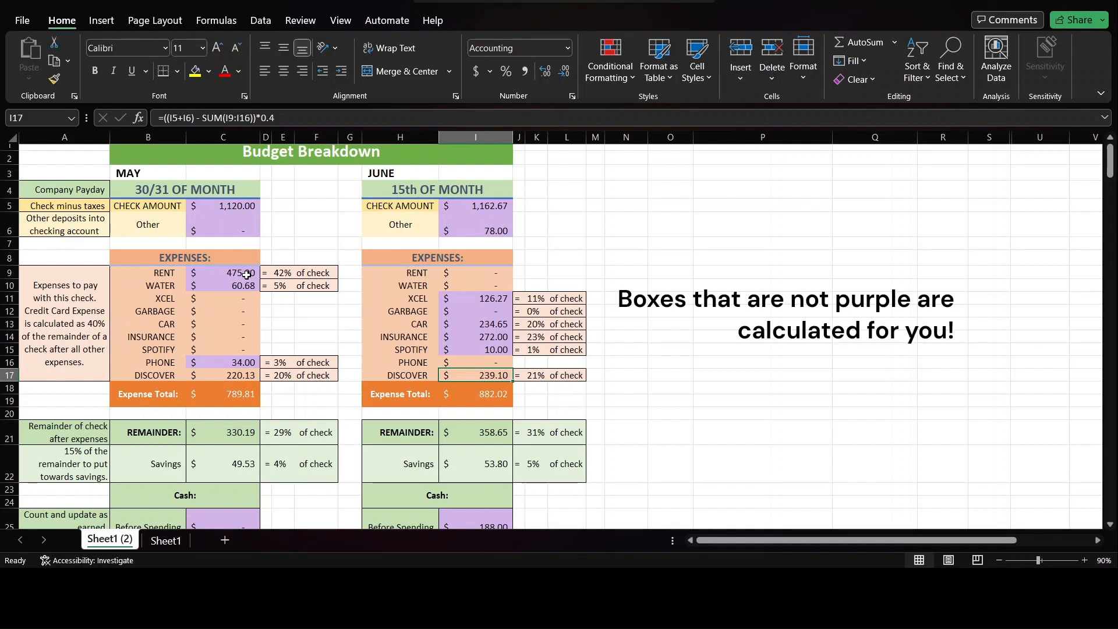
Compare the entered rent, water and phone amounts for May with the calculated Discover cell C17.
click(246, 274)
click(246, 285)
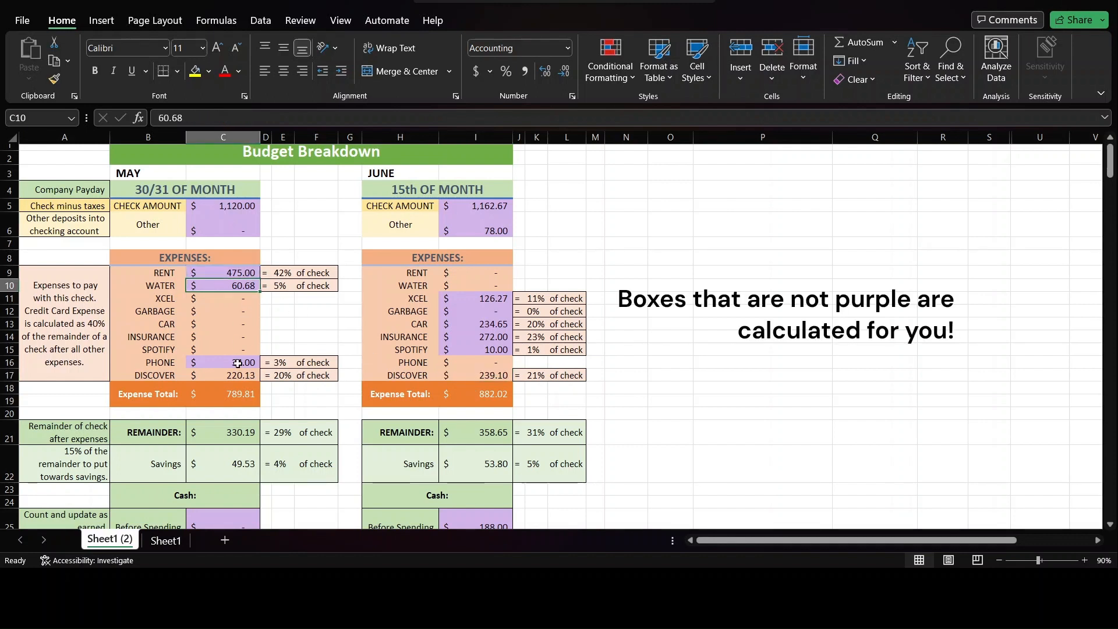
click(237, 363)
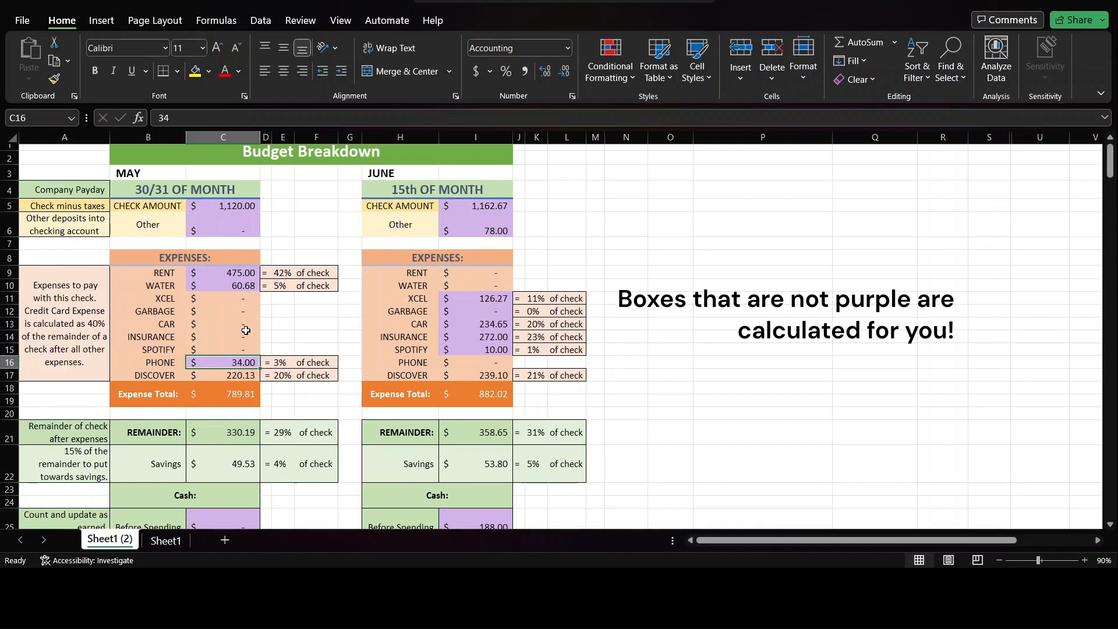
scroll(246, 330, down, 3)
scroll(250, 379, up, 4)
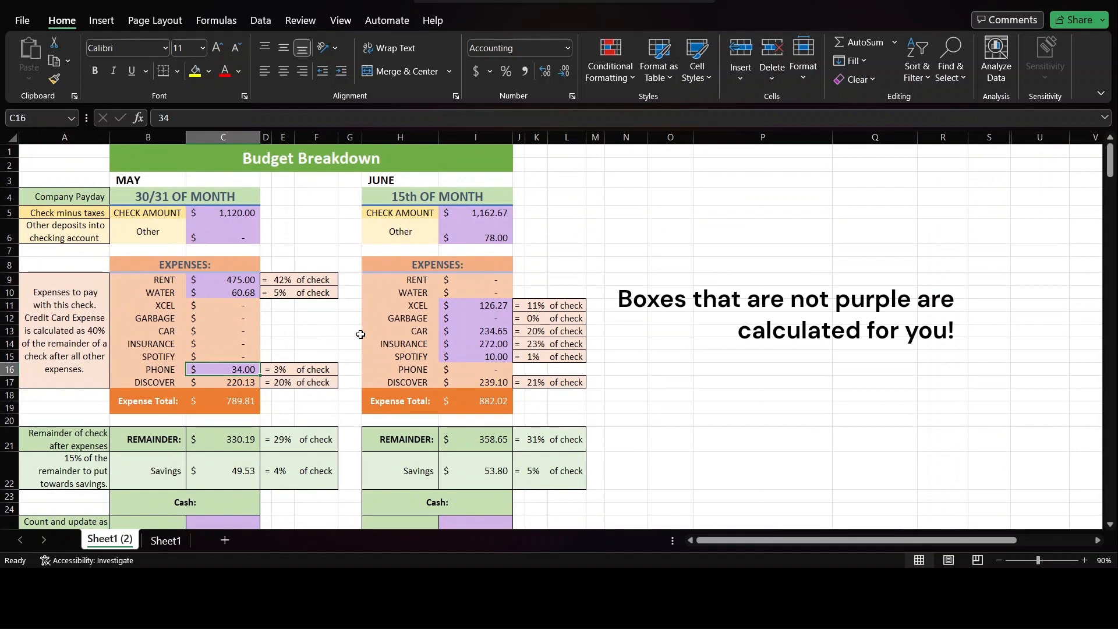
click(233, 382)
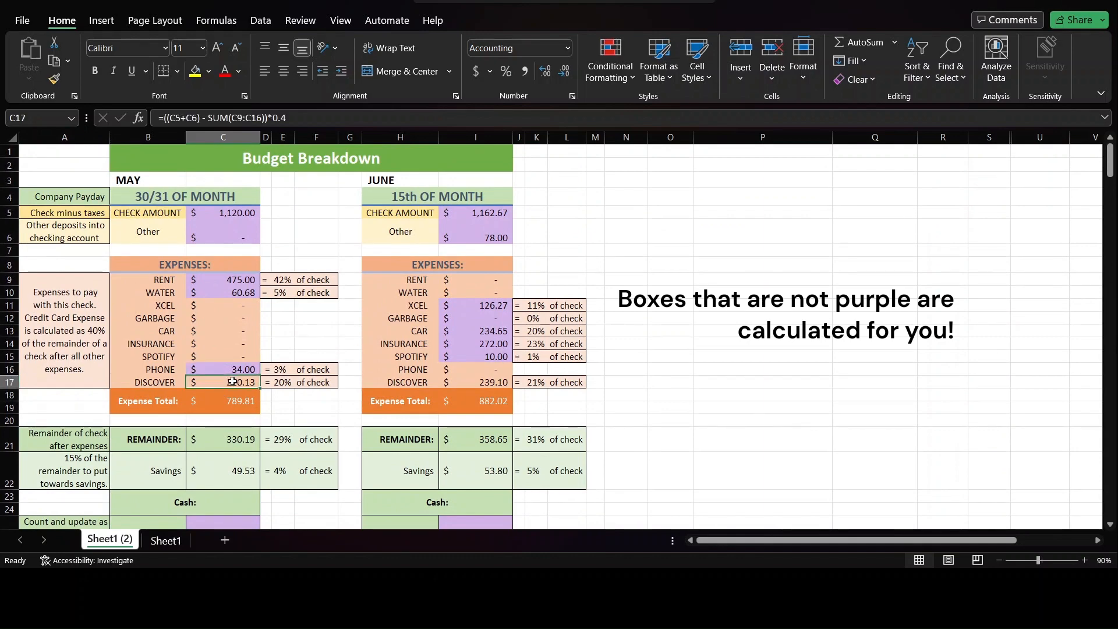
click(153, 383)
click(200, 386)
click(250, 293)
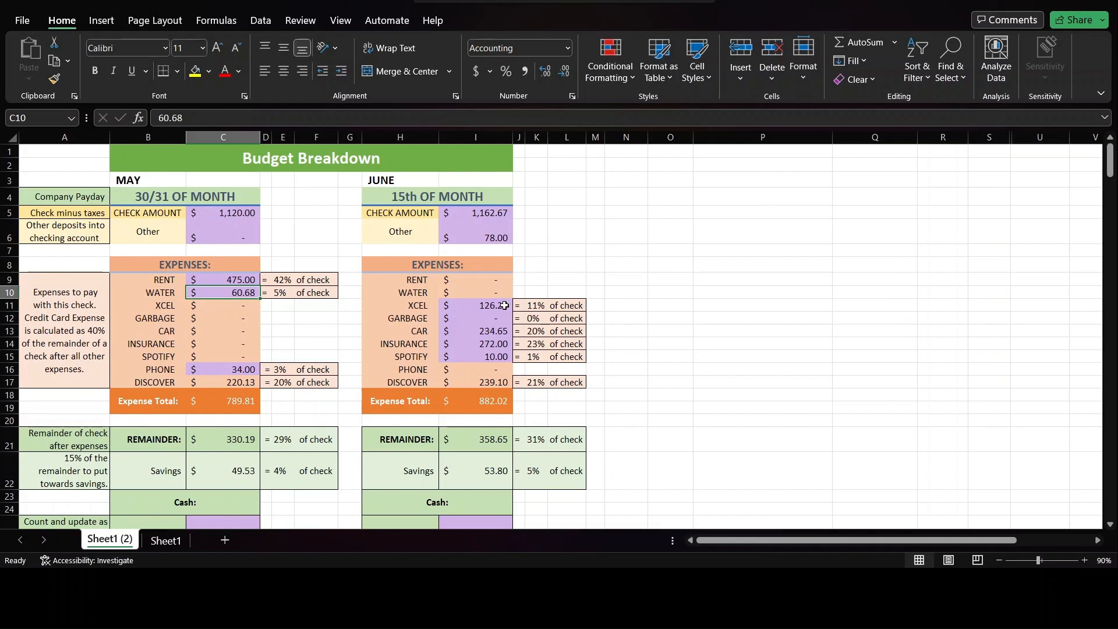
Inspect the Discover formula in C46 of the June 30/31 section and the cells it references.
scroll(491, 305, down, 10)
click(283, 360)
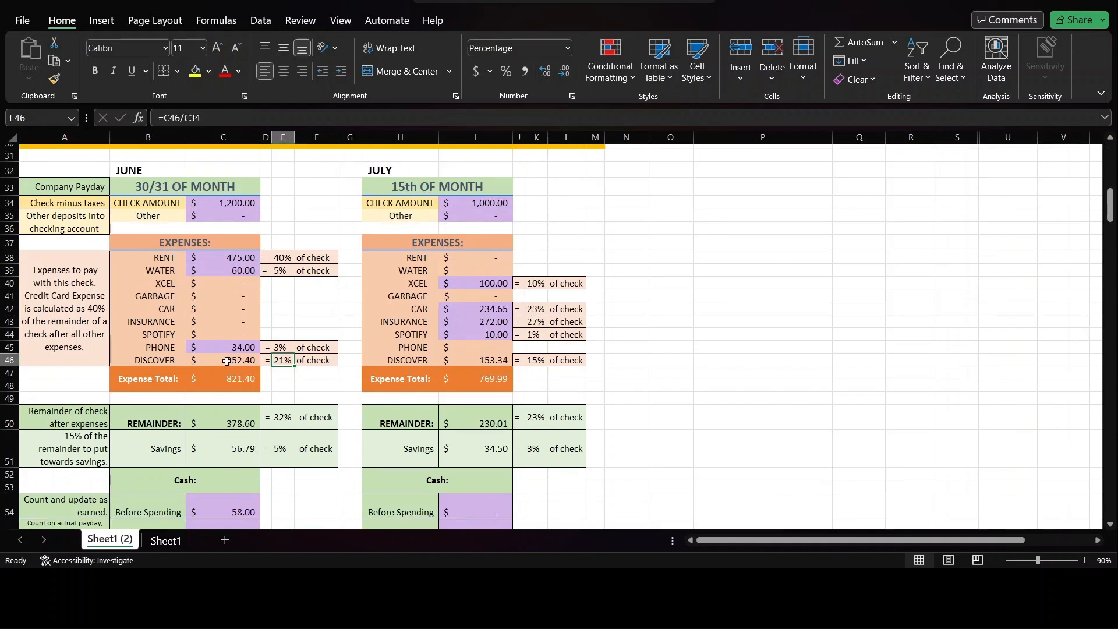
click(226, 362)
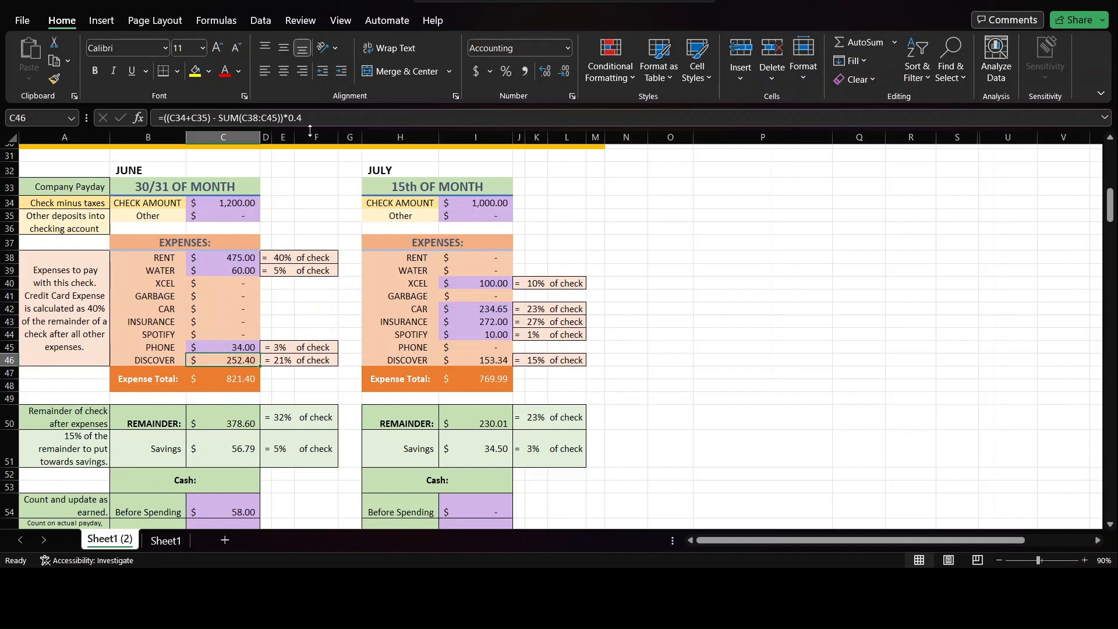
drag(311, 121, 153, 127)
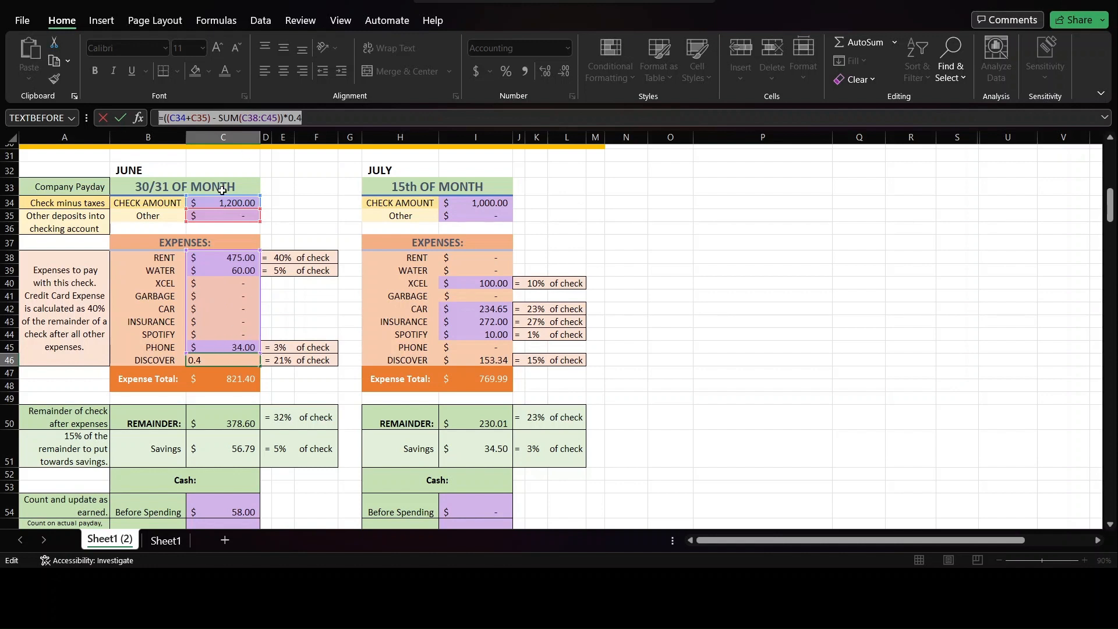
click(244, 356)
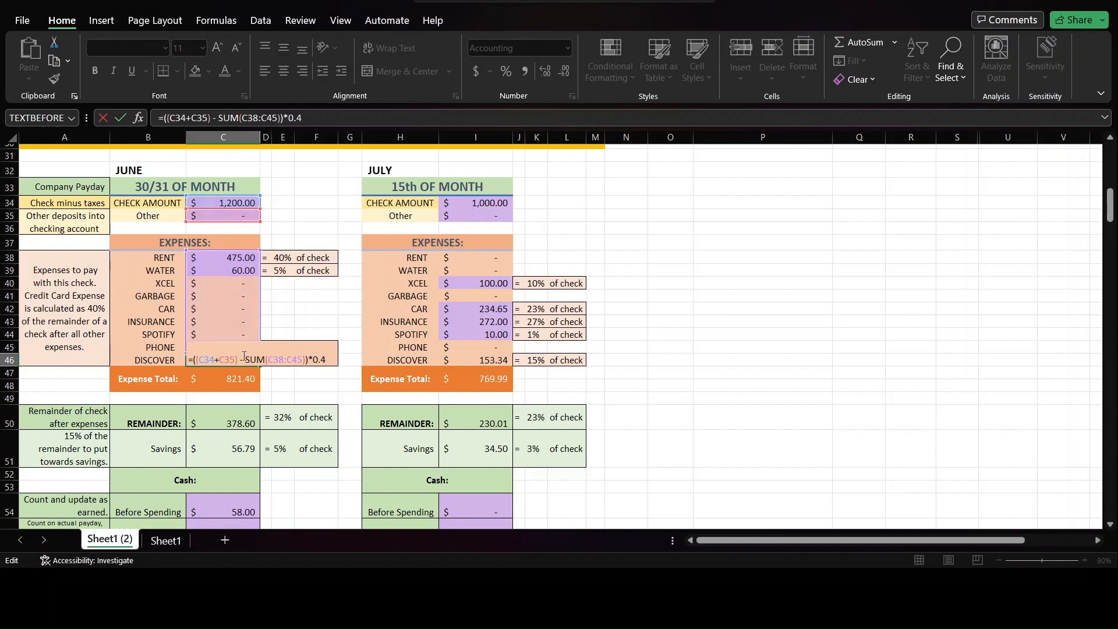
key(Return)
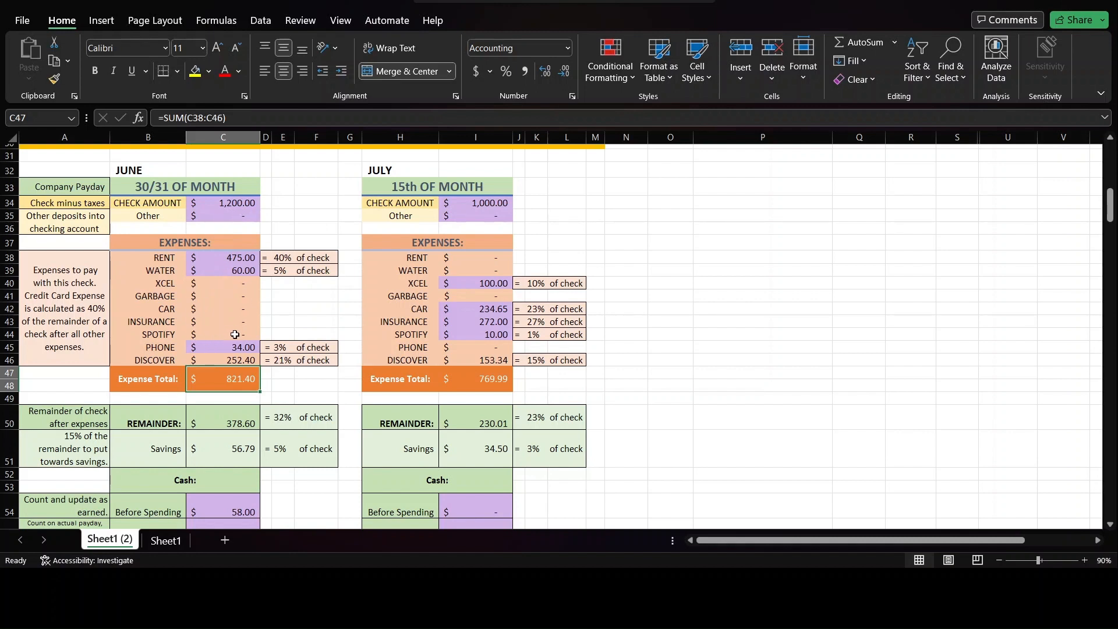
Change the multiplier in the June 30/31 Discover formula in C46 to 0.1.
click(243, 360)
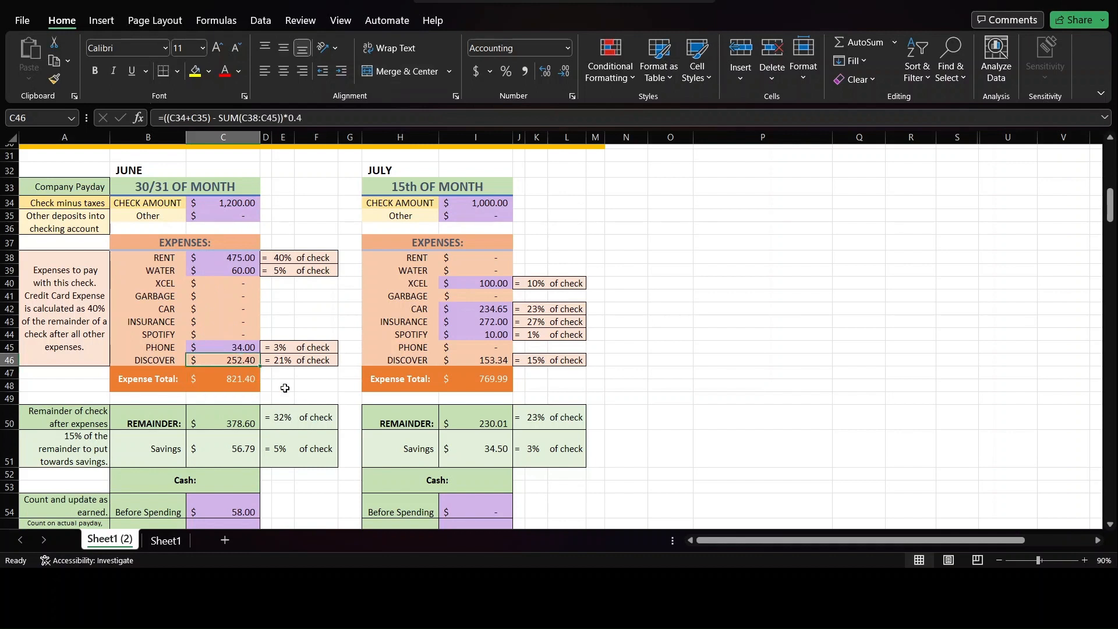
click(345, 120)
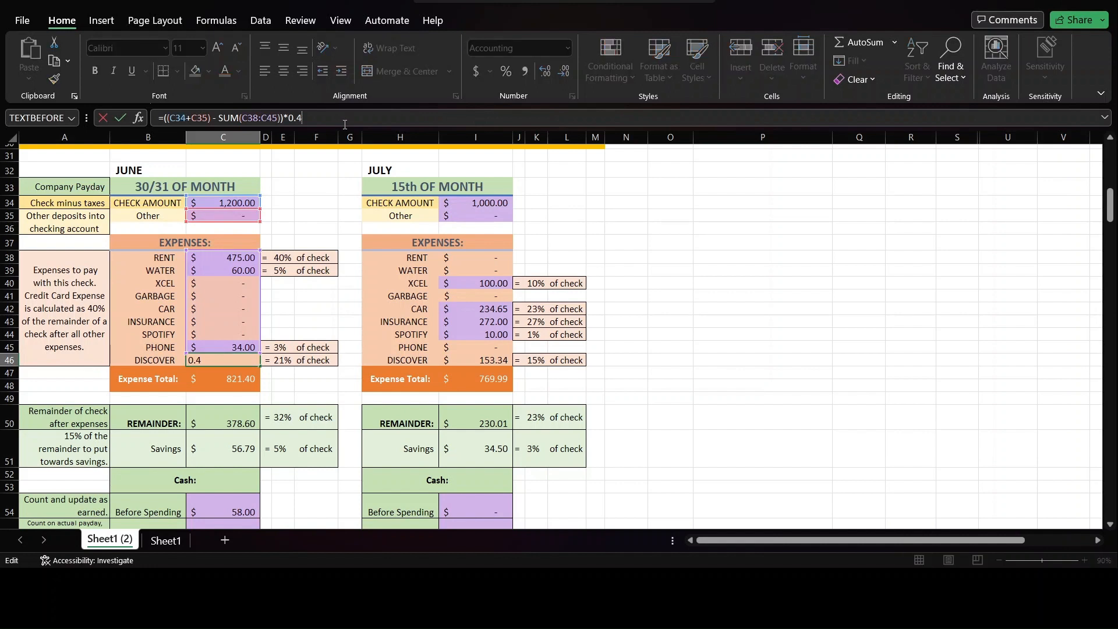
key(BackSpace)
text(1)
key(Return)
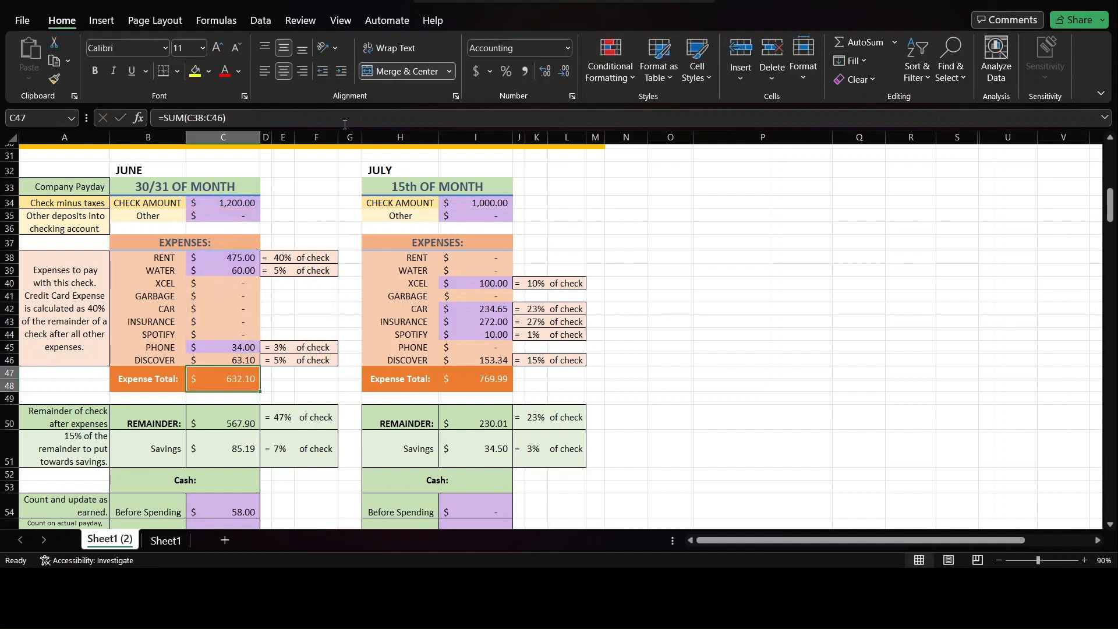
Restore the multiplier in the June 30/31 Discover formula in C46 to 0.4.
click(234, 358)
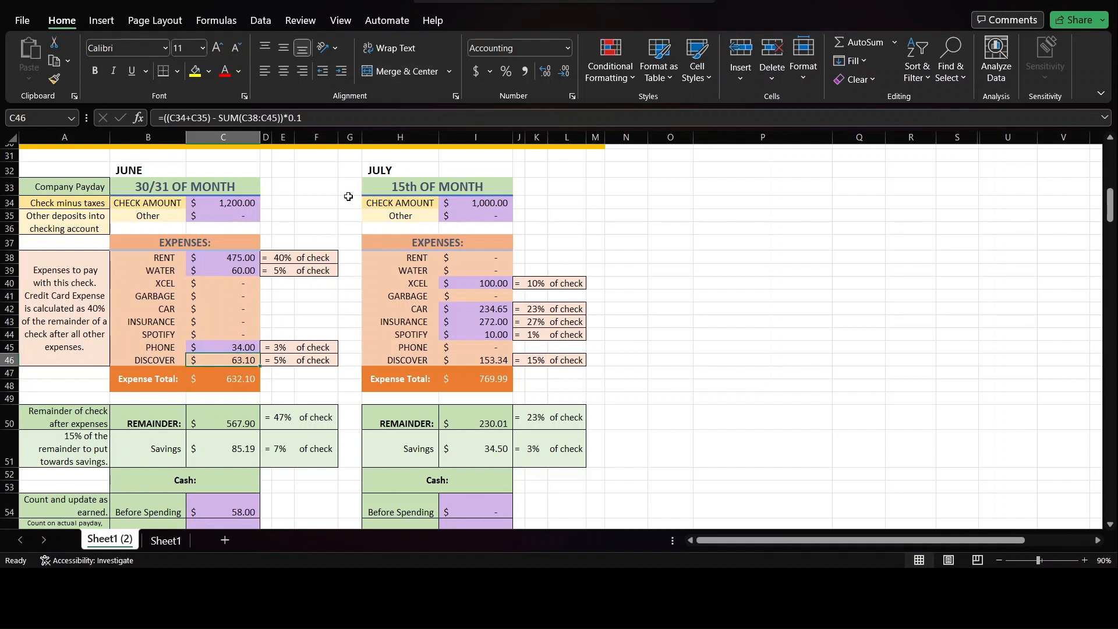
click(324, 125)
key(BackSpace)
text(4)
key(Return)
Highlight the Discover formula in C46 of the June 30/31 section to review its full text.
scroll(227, 359, down, 1)
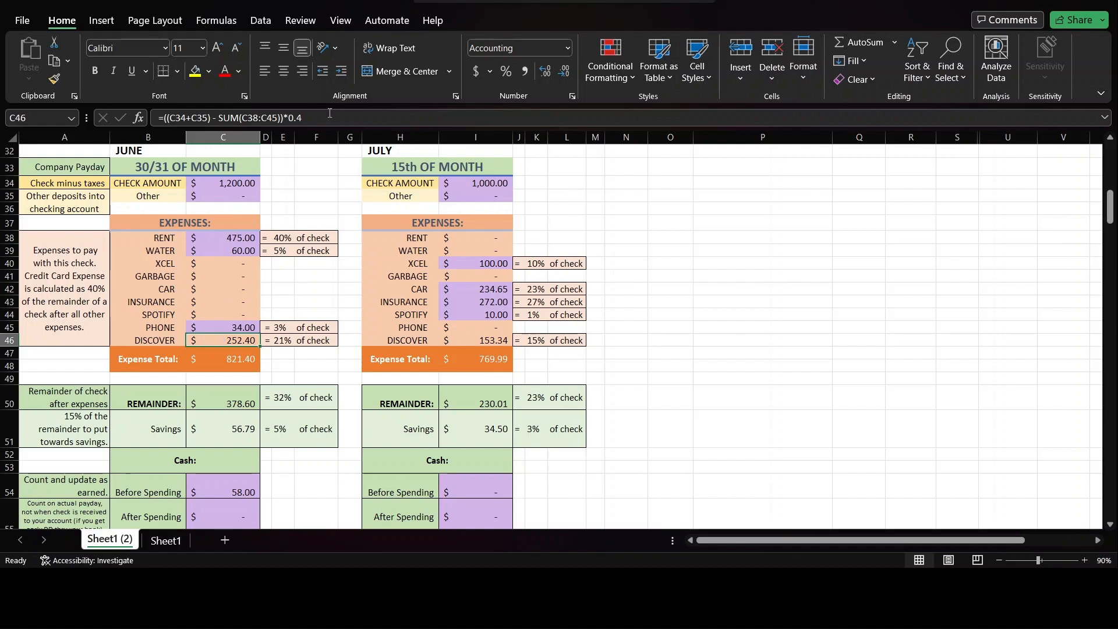
click(329, 117)
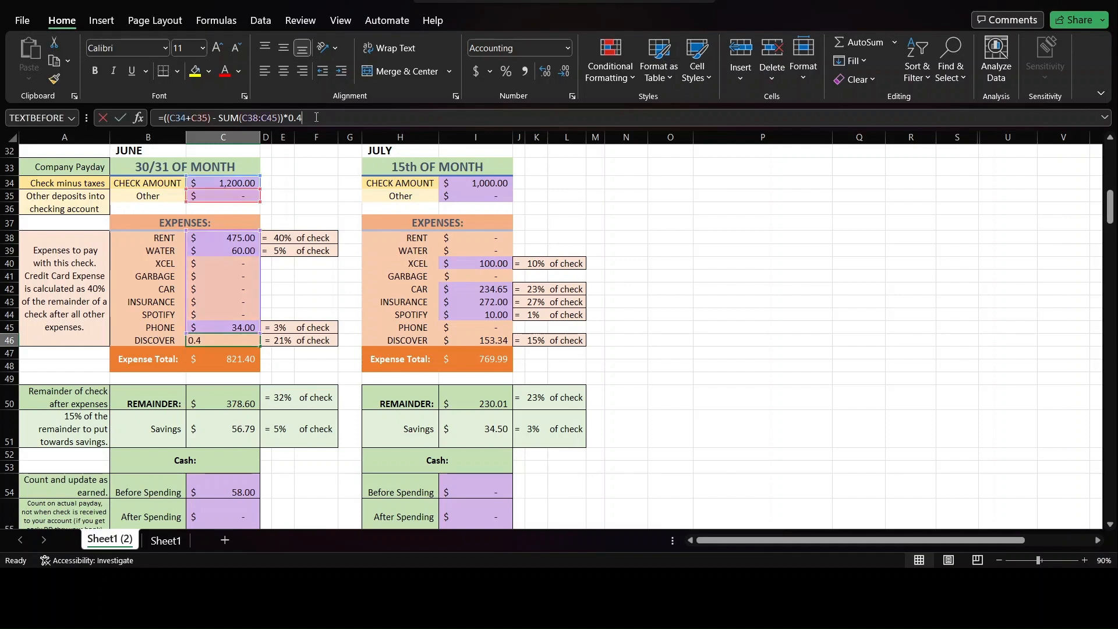
drag(329, 117, 160, 117)
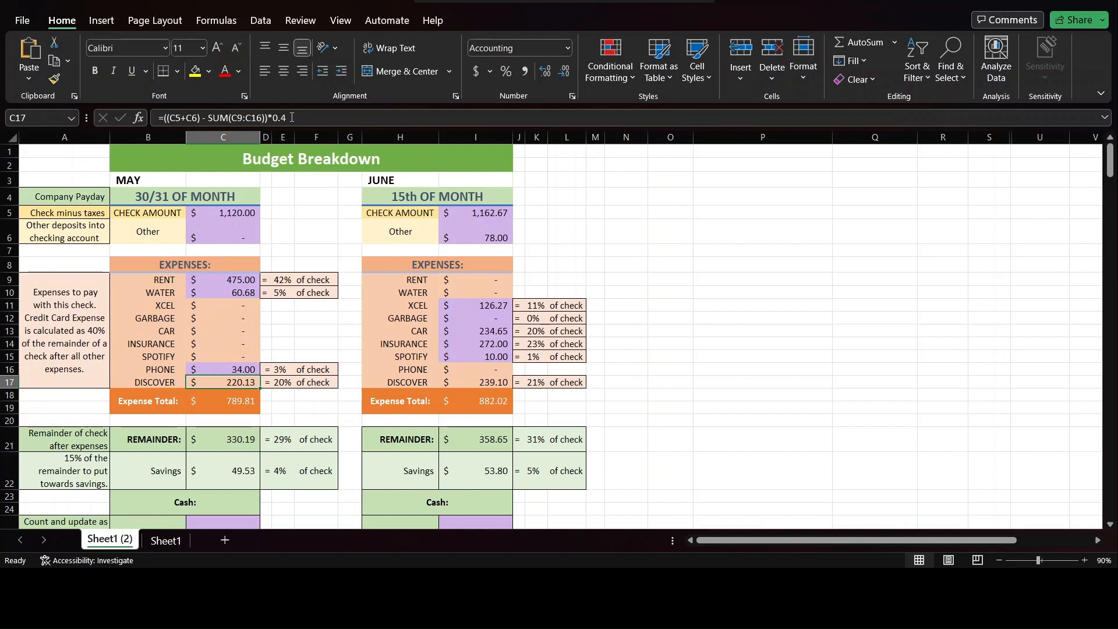
Replace the Discover formula in C17 of the May 30/31 section with a fixed amount of 150.
drag(292, 117, 213, 117)
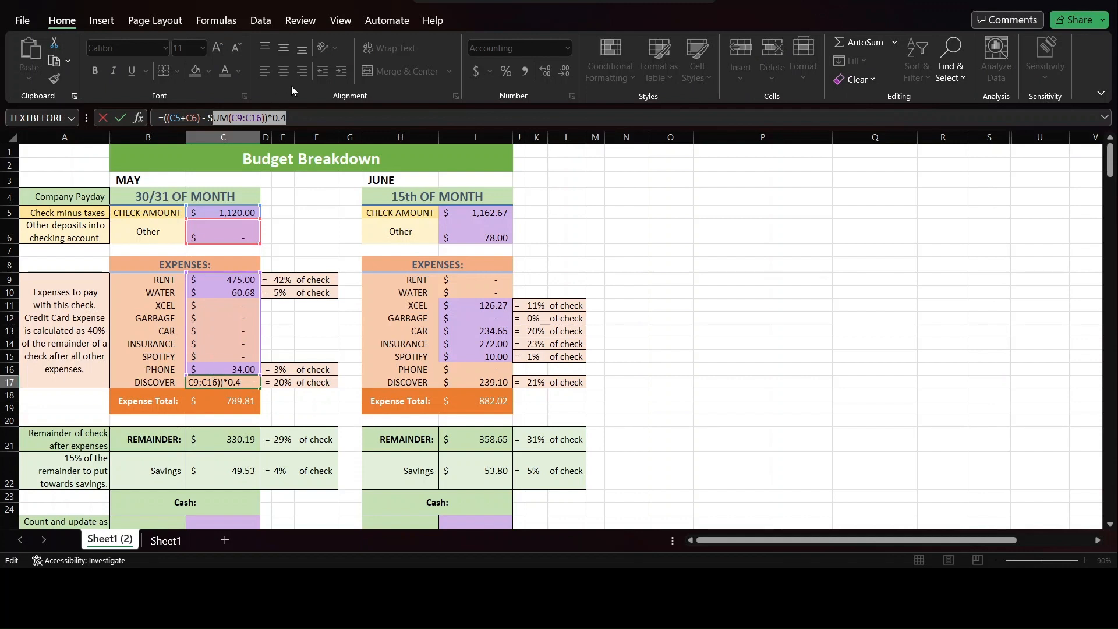
drag(286, 117, 146, 134)
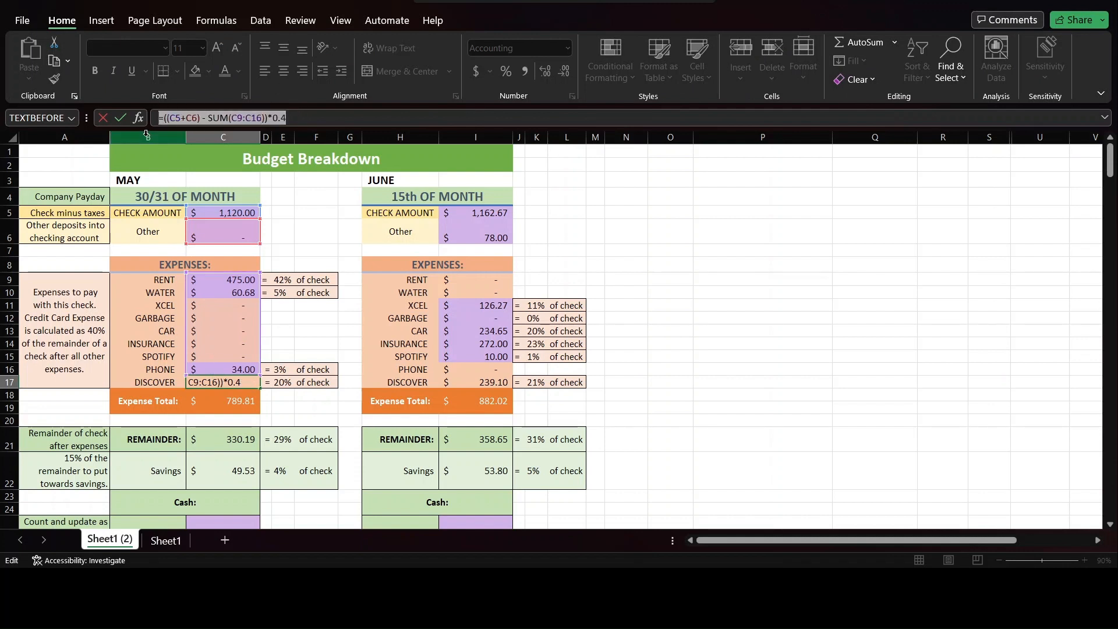
key(ctrl+x)
text(1)
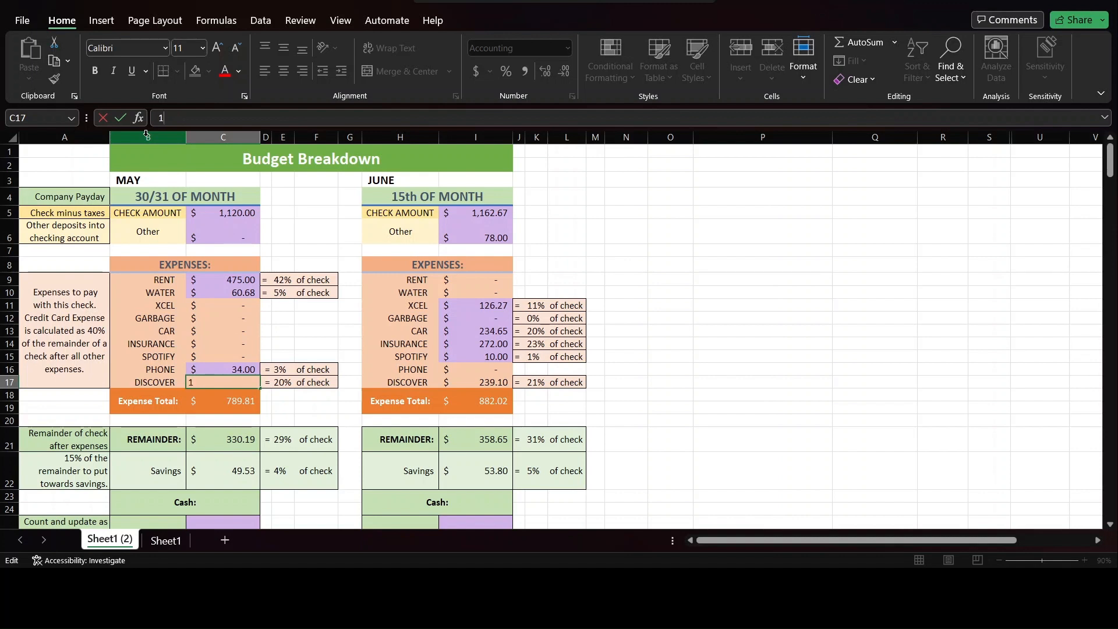
text(50)
key(Return)
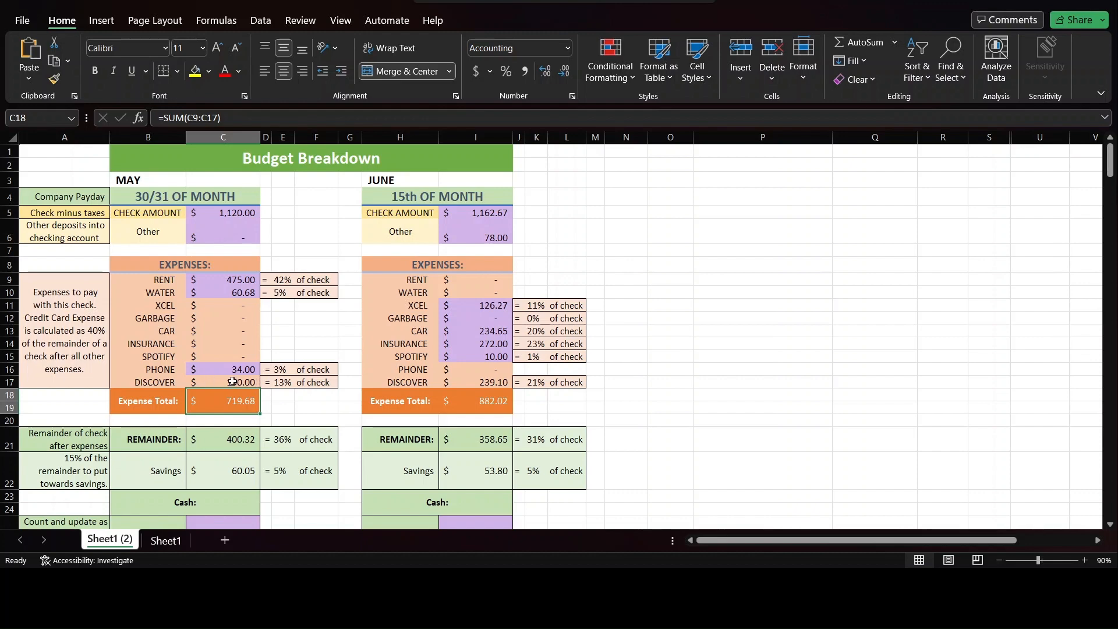
Replace the Discover formula in I17 of the June 15th section with a fixed amount of 150.
scroll(478, 388, down, 2)
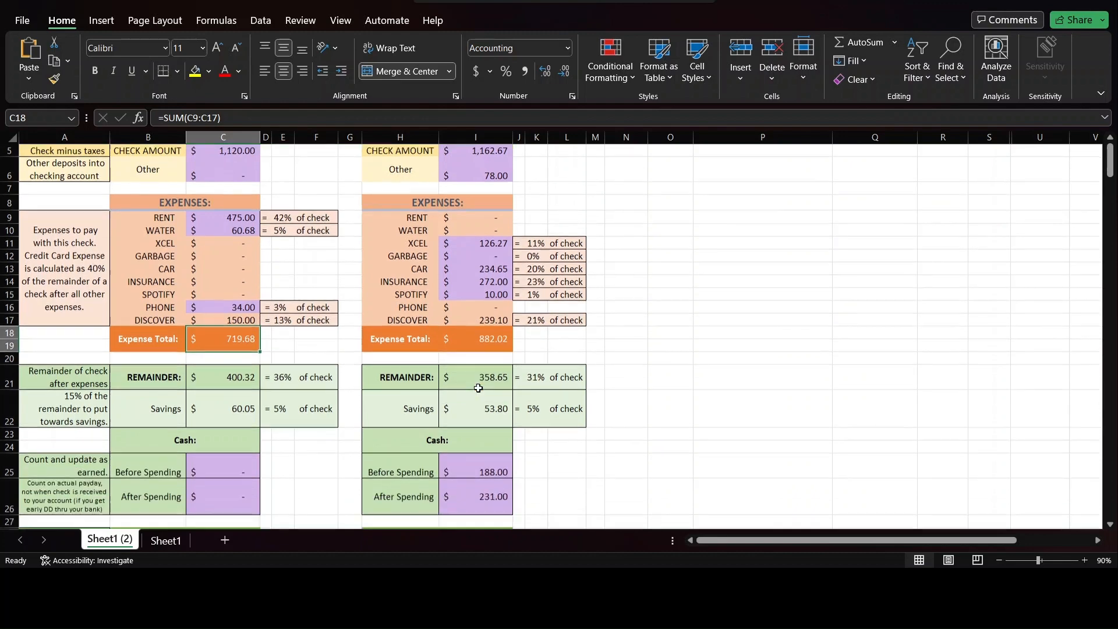
scroll(478, 389, down, 1)
click(482, 276)
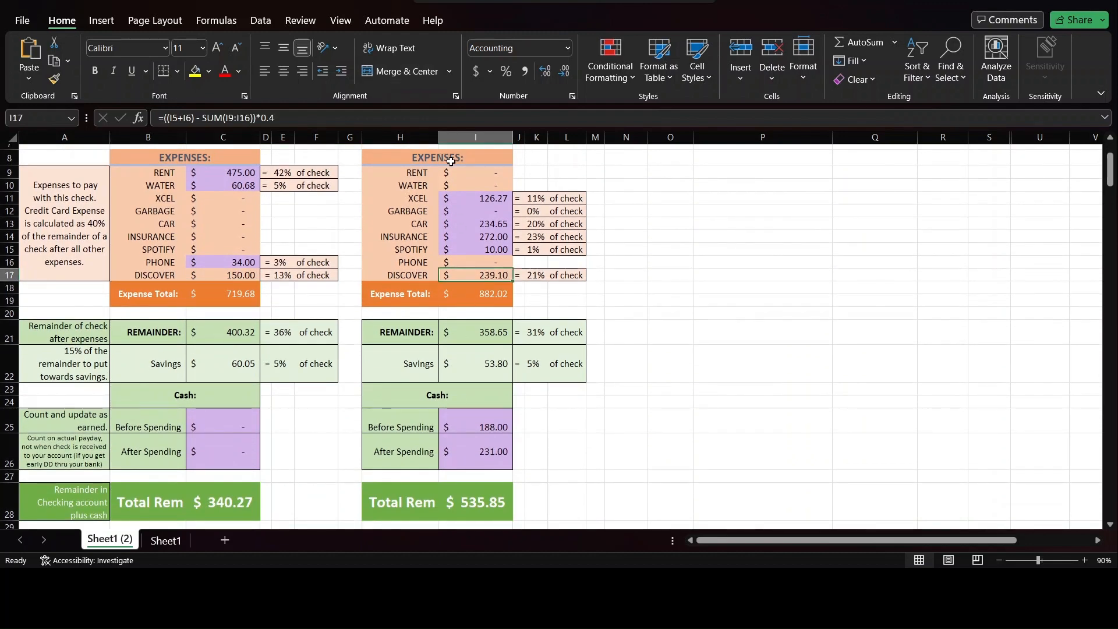
text(150)
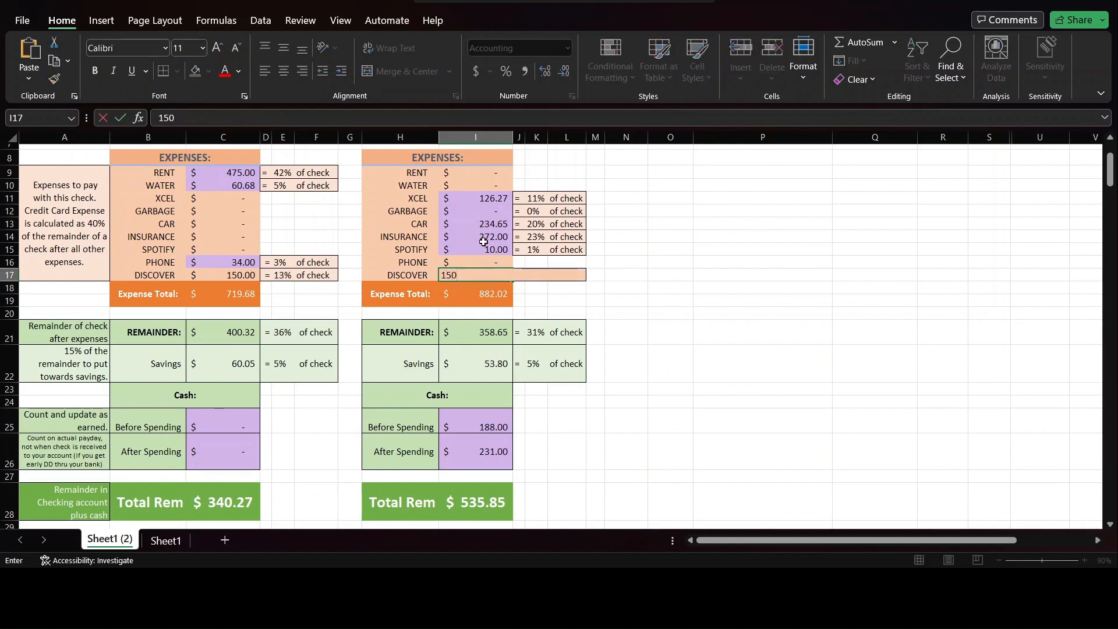
key(Return)
Review the Discover amount, the Expense Total in C47 and the expenses note in A38 of the June 30/31 section.
scroll(291, 295, down, 8)
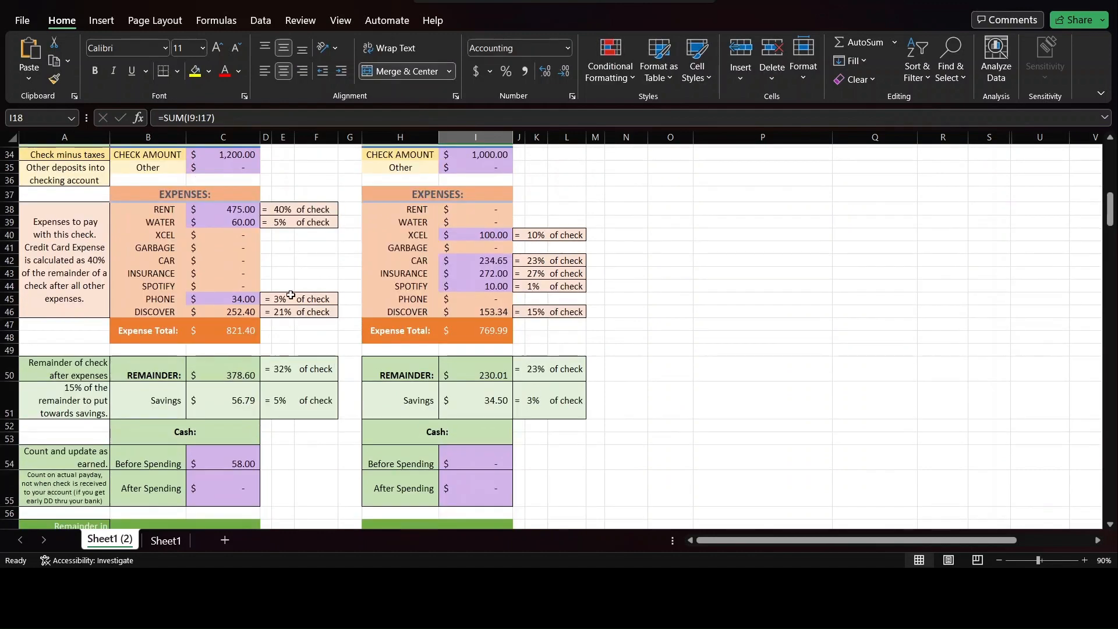
click(232, 311)
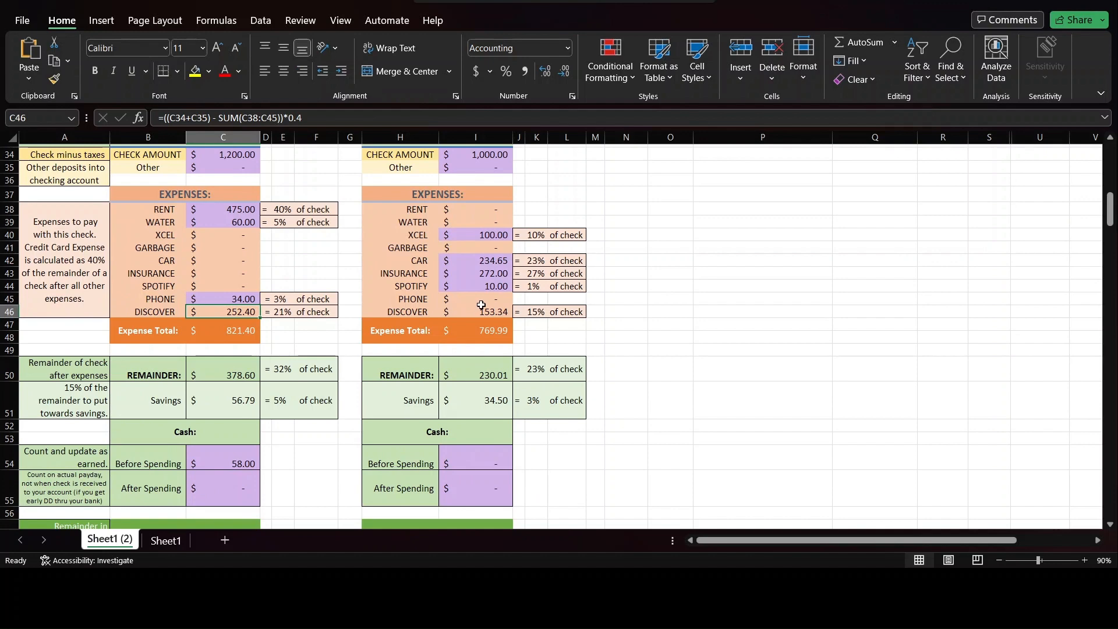
scroll(481, 305, up, 1)
click(227, 364)
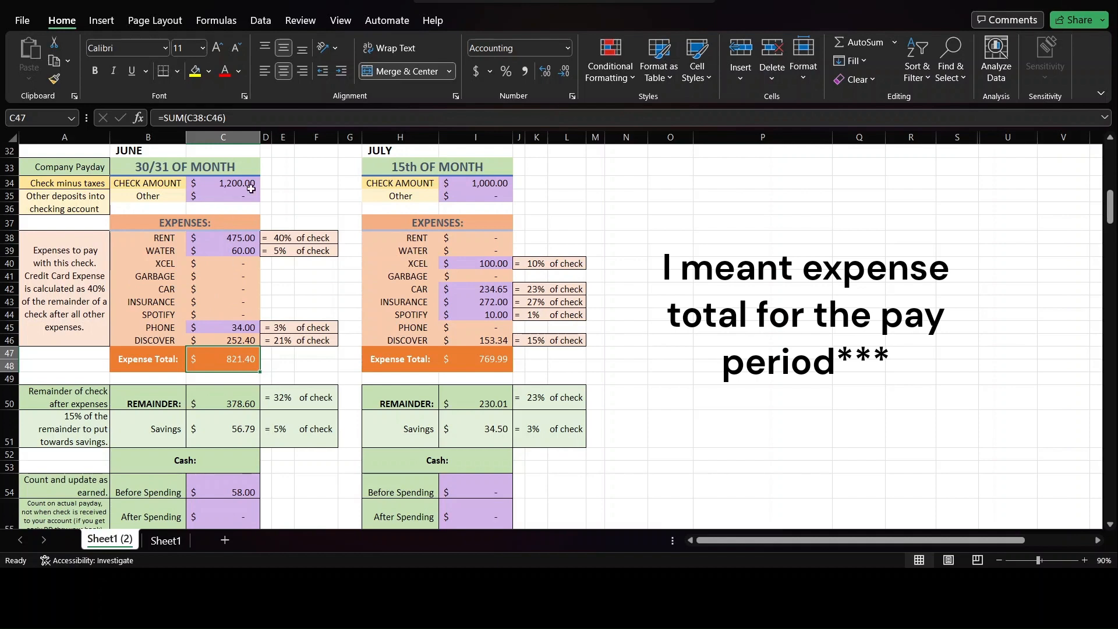
scroll(315, 354, down, 3)
click(98, 199)
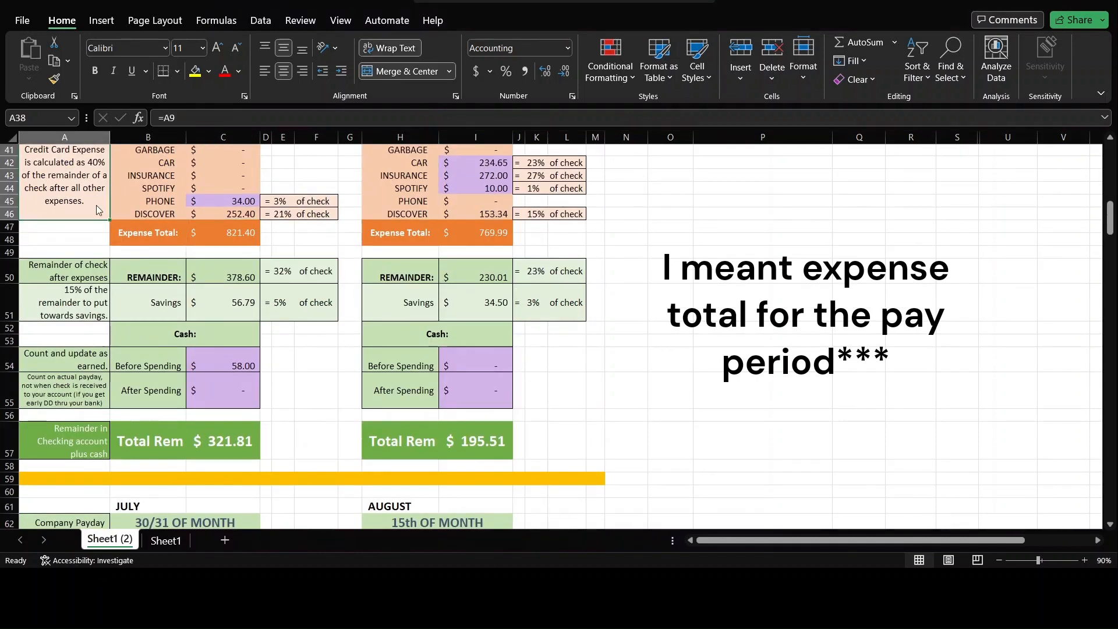
scroll(75, 247, up, 2)
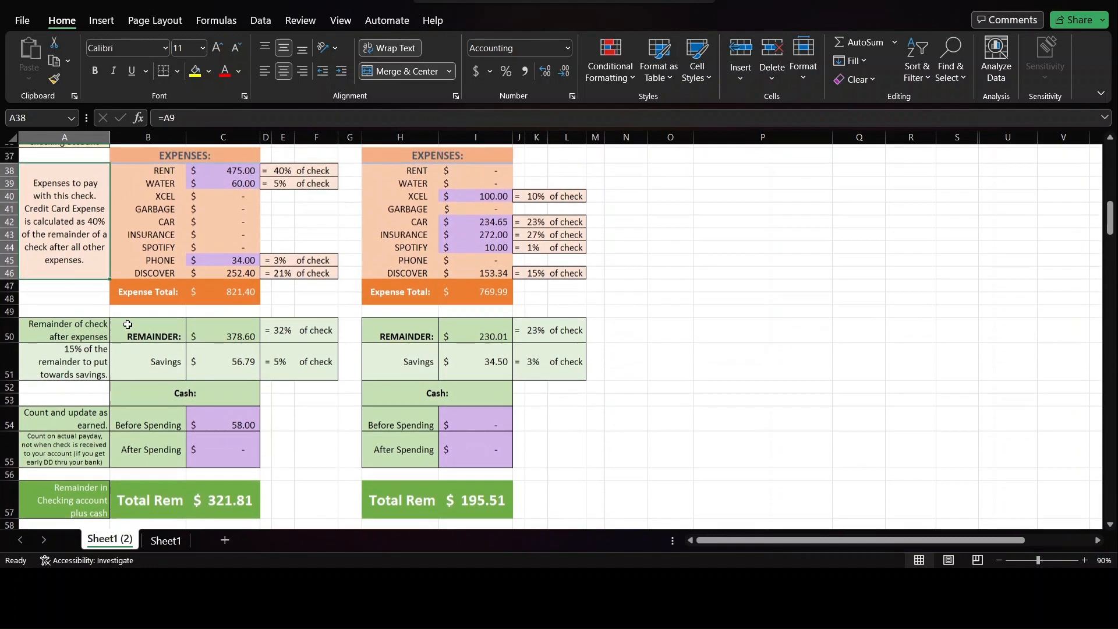
Inspect the June 30/31 remainder formula in C50, comparing its note with the check amount and Expense Total.
click(162, 330)
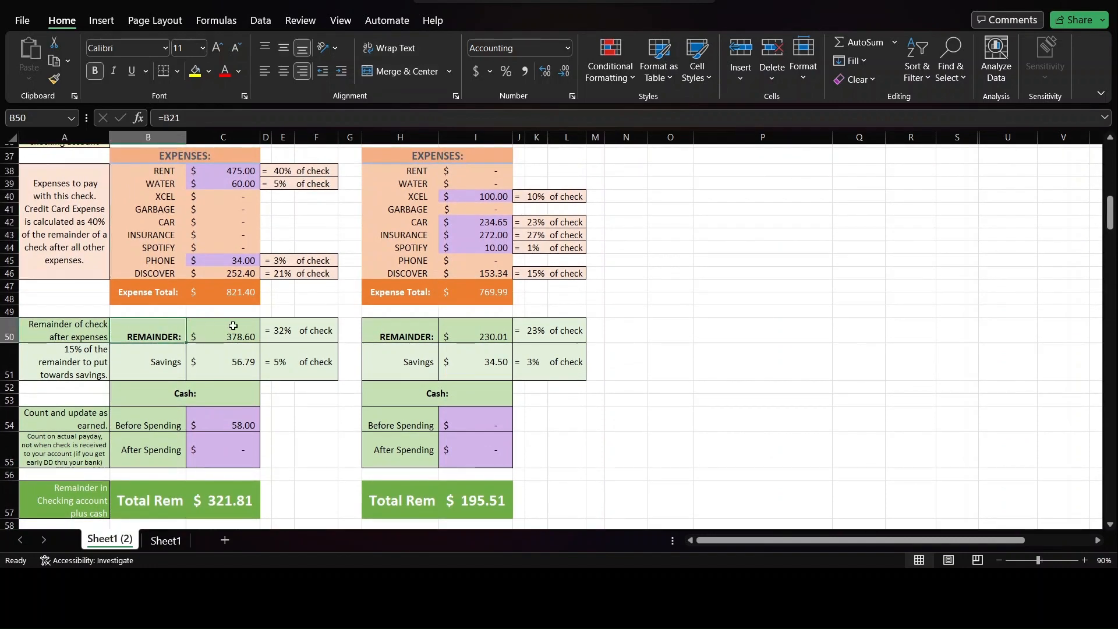
click(86, 329)
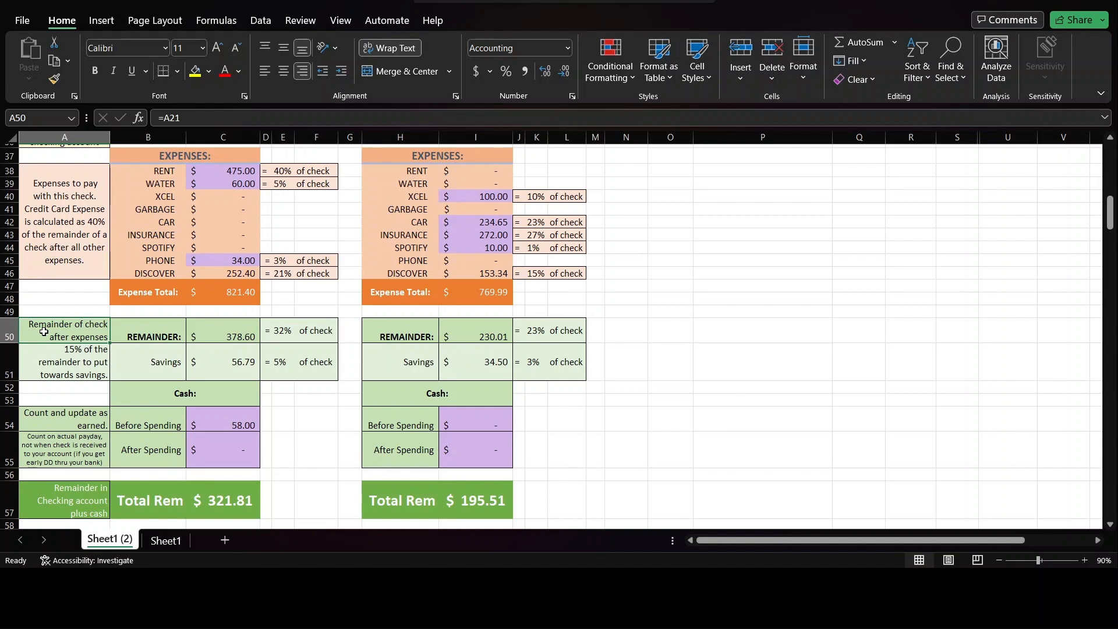
scroll(132, 296, up, 2)
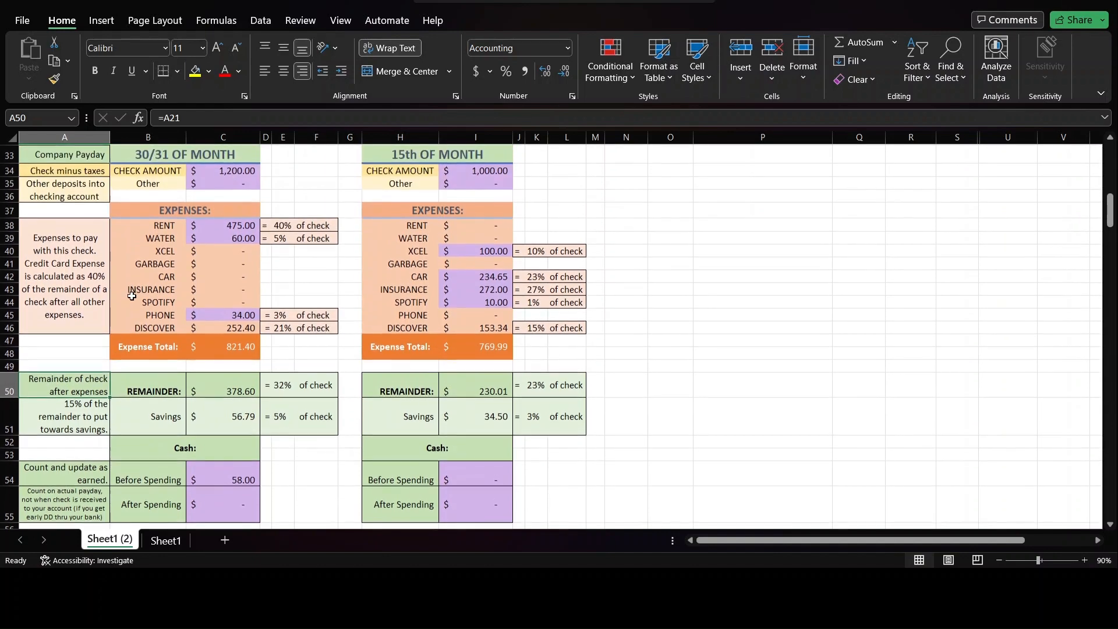
click(239, 172)
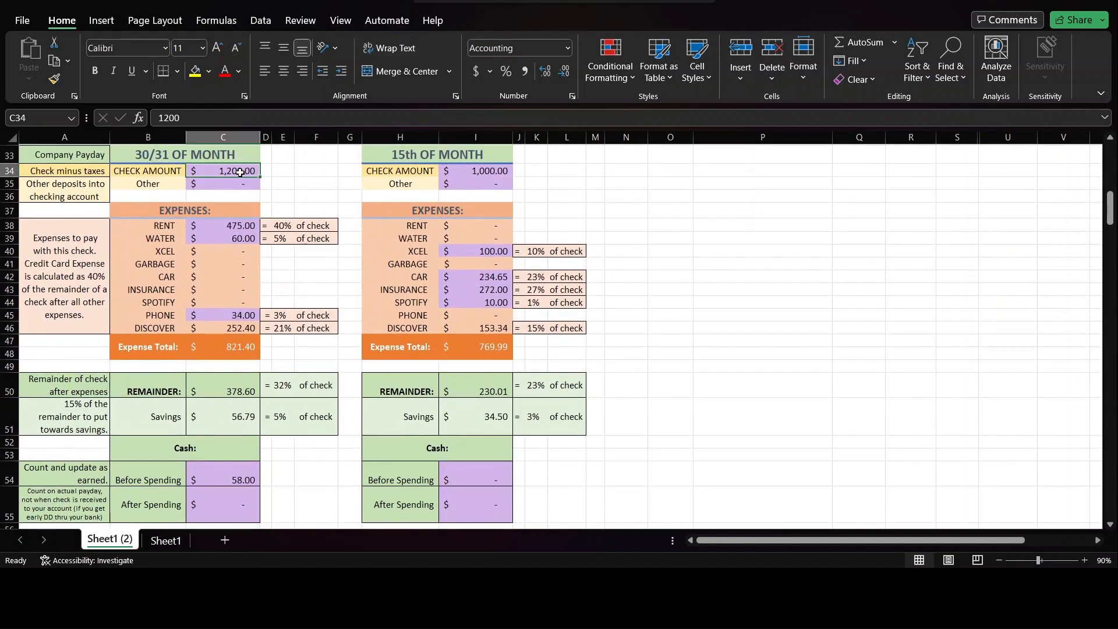
click(210, 344)
click(239, 386)
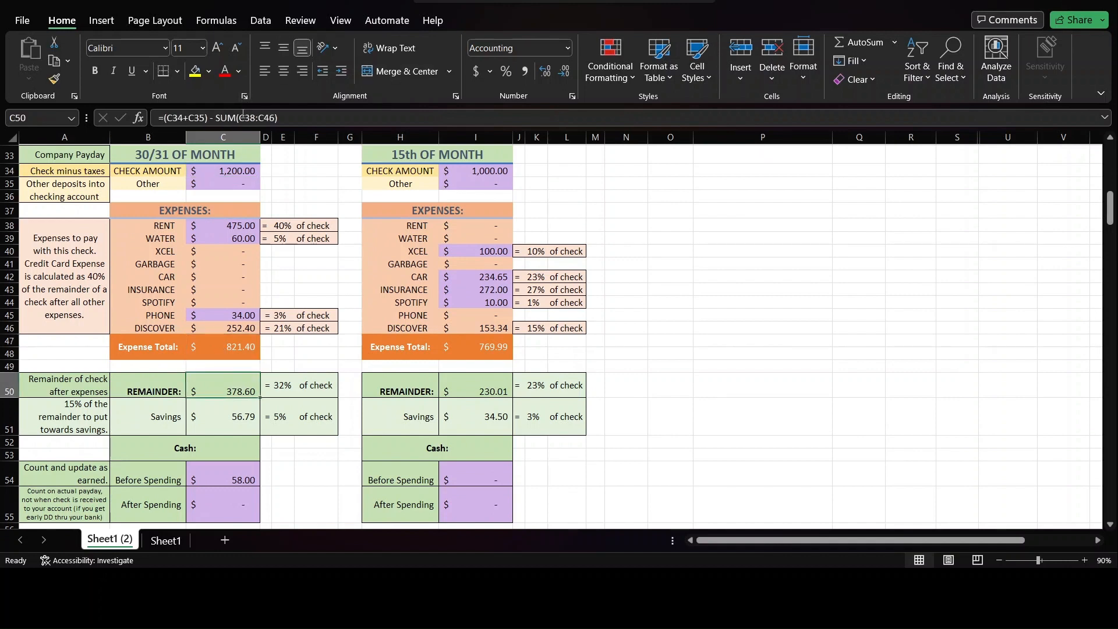
Inspect the June 30/31 savings formula in C51 and the remainder in C50 that it references.
scroll(284, 265, down, 4)
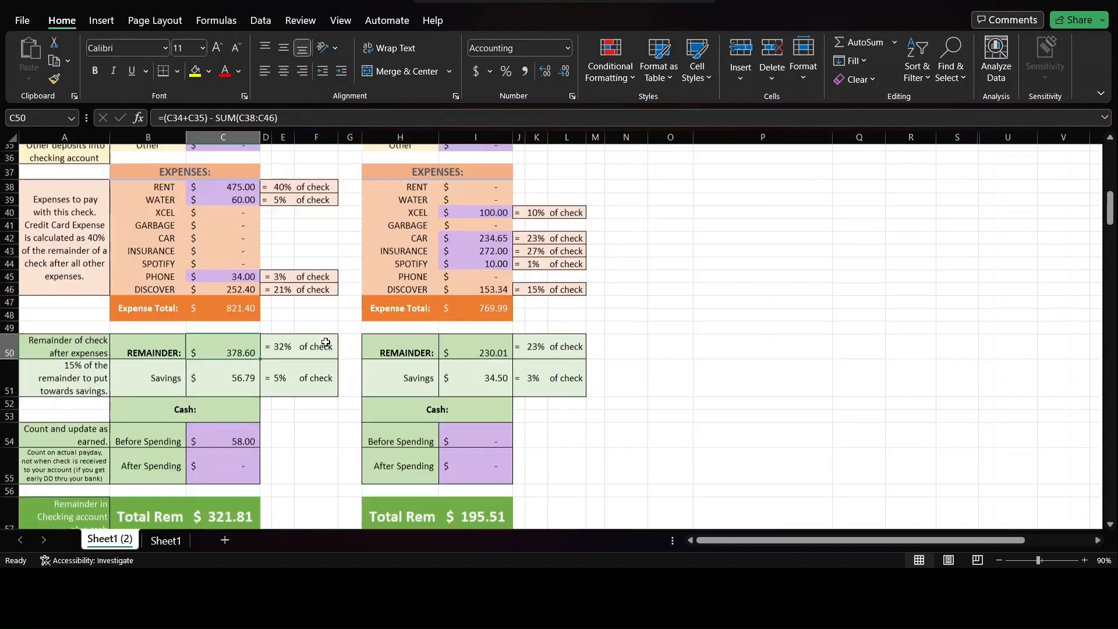
click(141, 253)
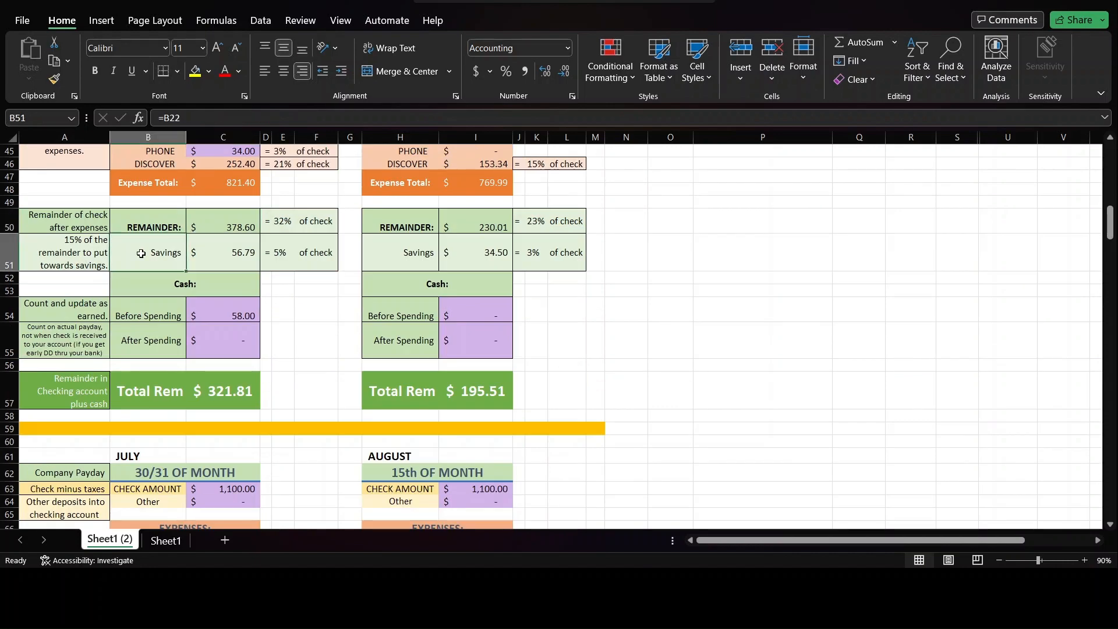
click(212, 225)
click(224, 252)
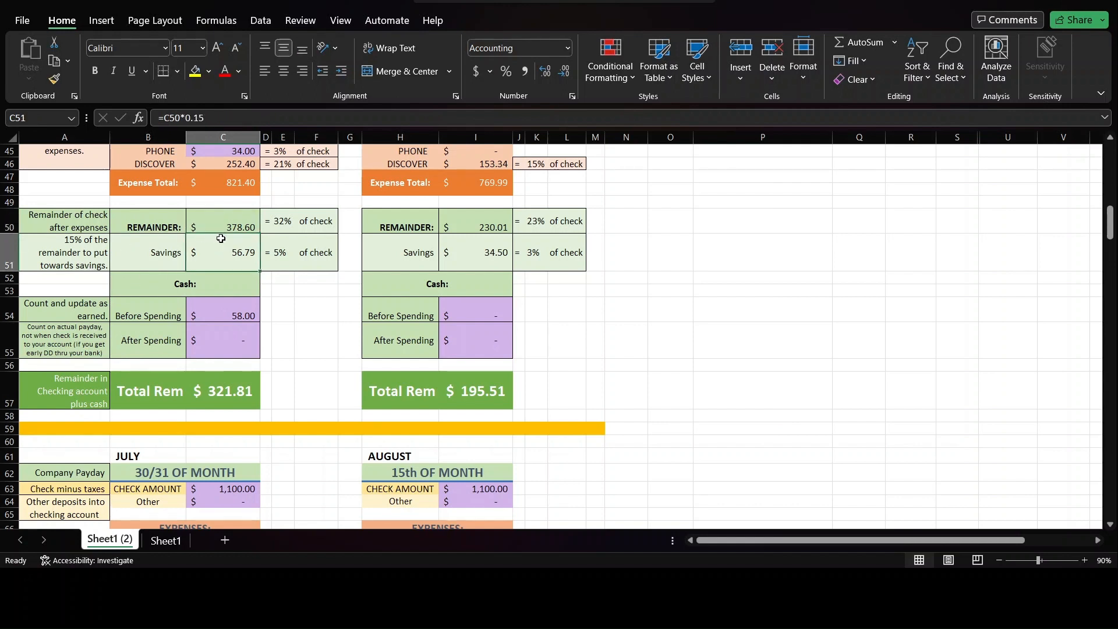
click(236, 226)
Set the May 30/31 savings amount in C22 to 0.
click(238, 244)
text(0)
key(Return)
scroll(209, 238, up, 10)
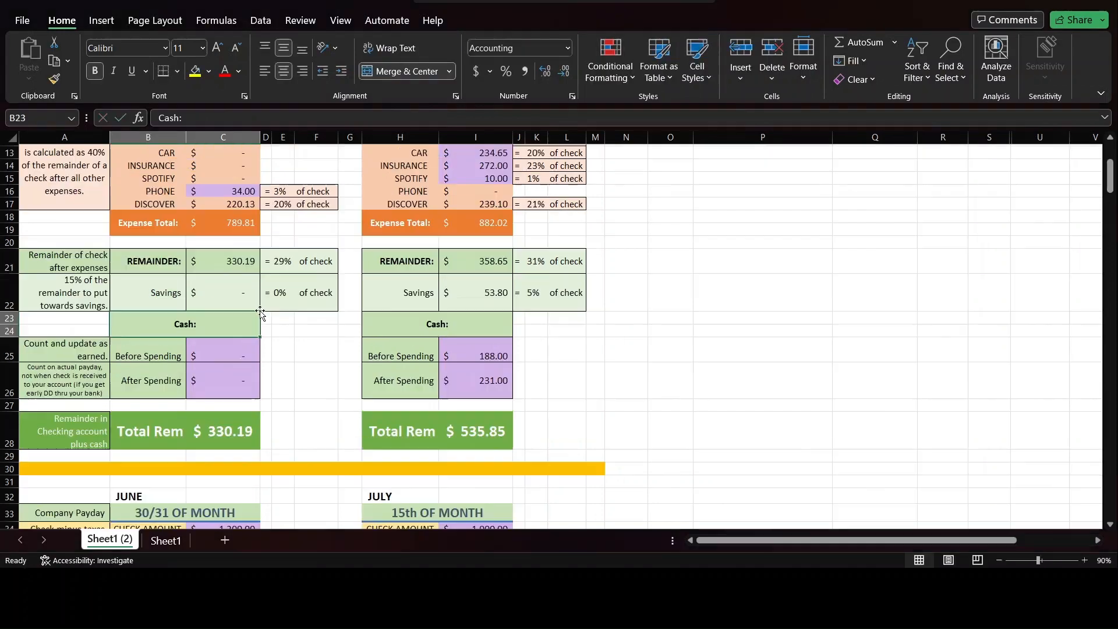
Check the May 30/31 savings note in A22, the savings formula in C22 and the Discover formula in C17.
click(244, 287)
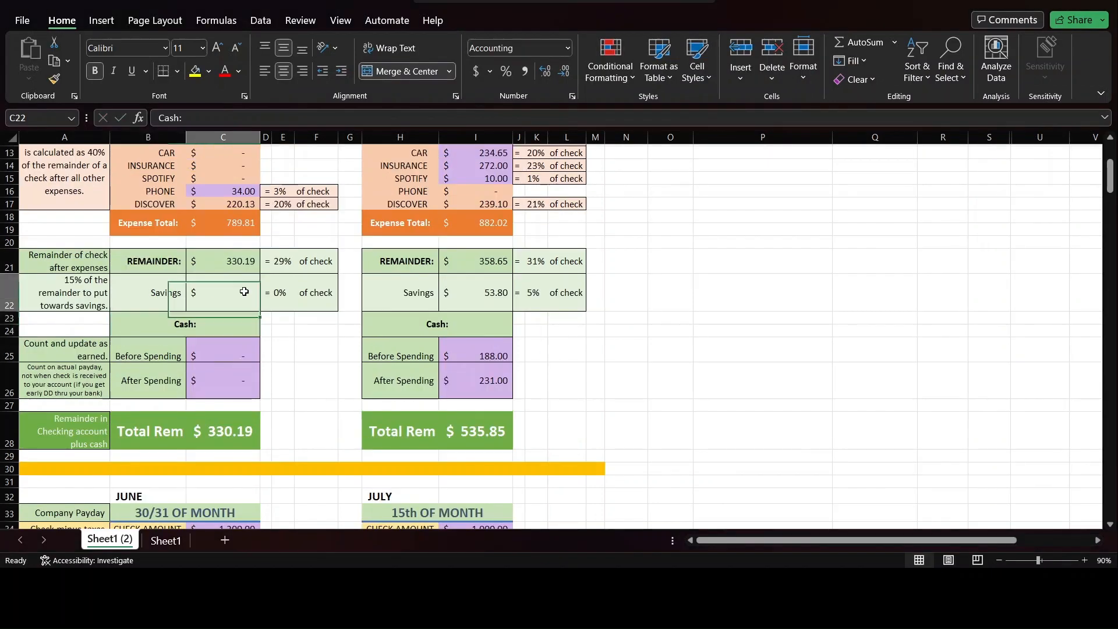
click(77, 282)
click(232, 296)
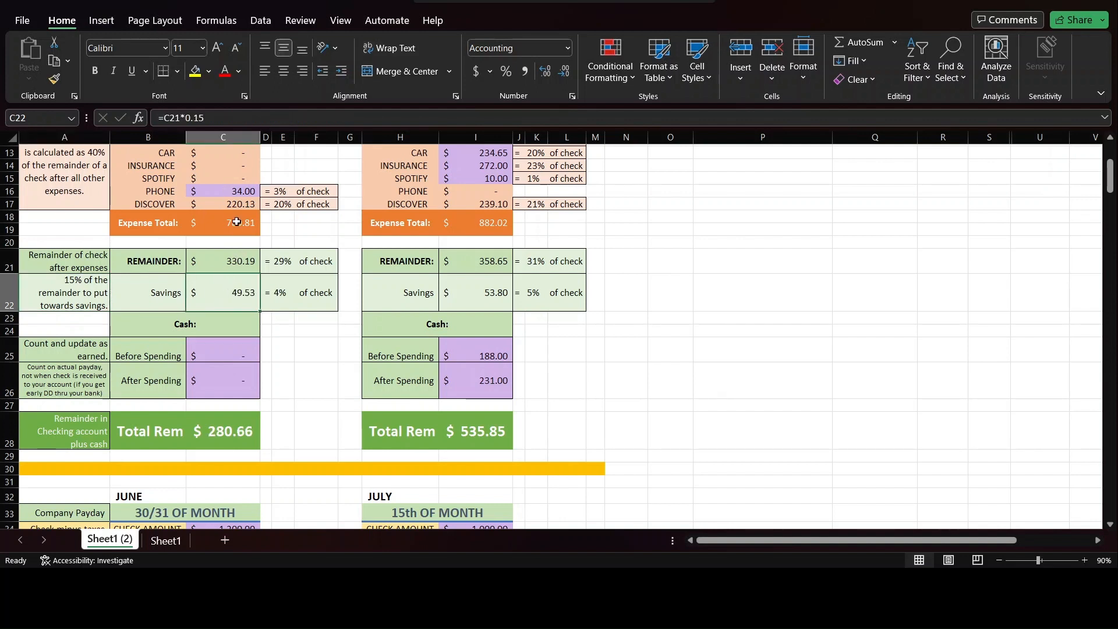
click(236, 204)
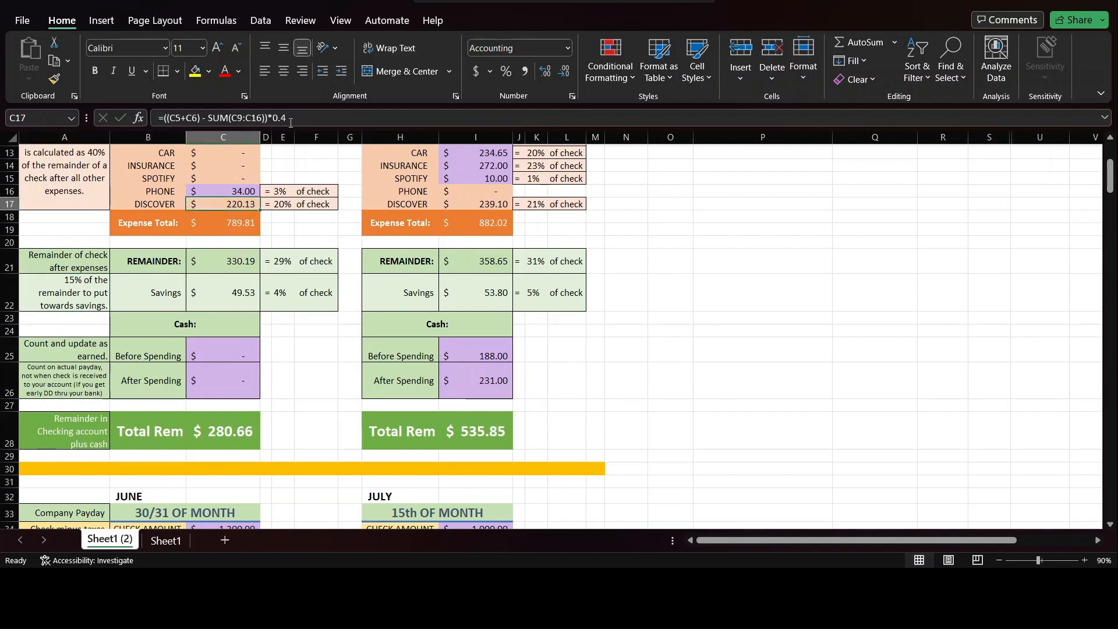
Change the multiplier in the May 30/31 savings formula in C22 to 0.05.
click(223, 293)
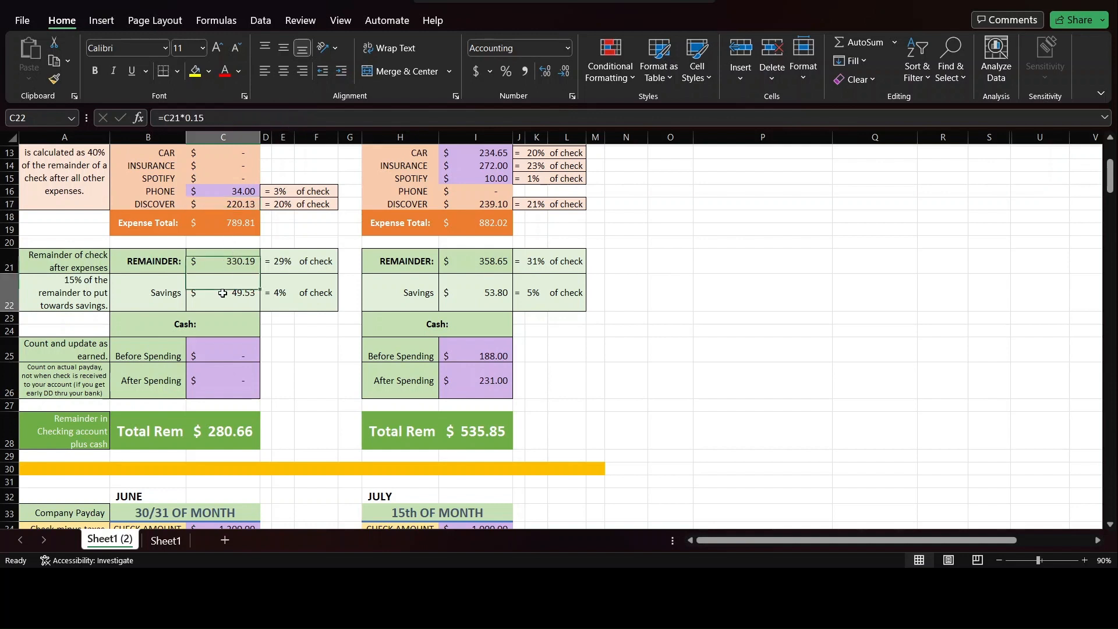
click(205, 119)
drag(204, 119, 196, 118)
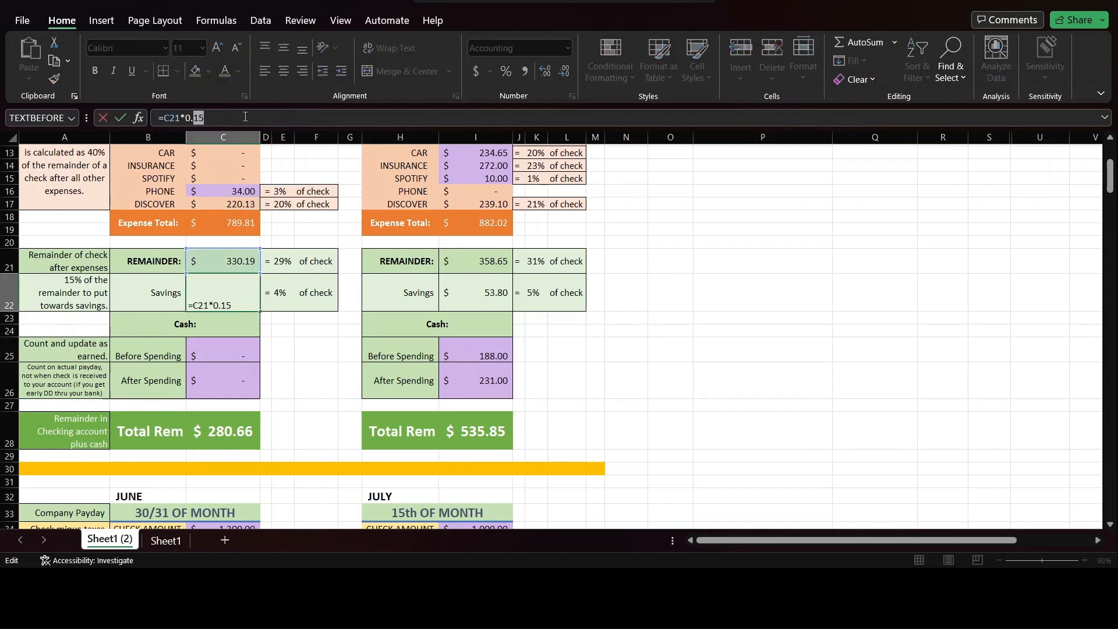
text(05)
key(Return)
Change the multiplier in the May 30/31 savings formula in C22 to 0.5.
click(236, 280)
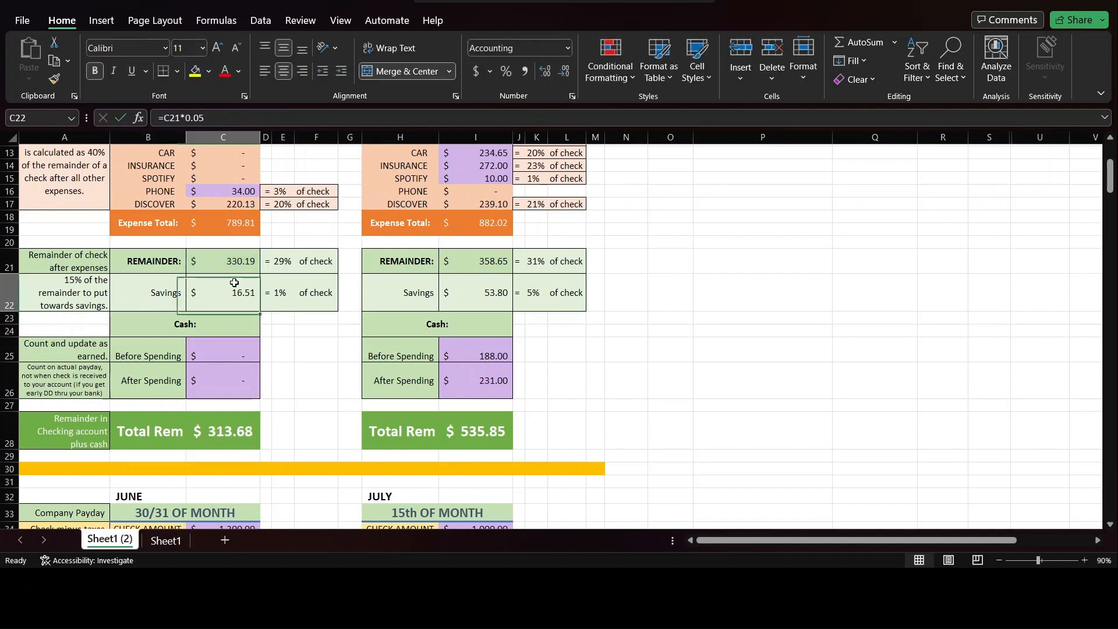
drag(218, 124, 195, 125)
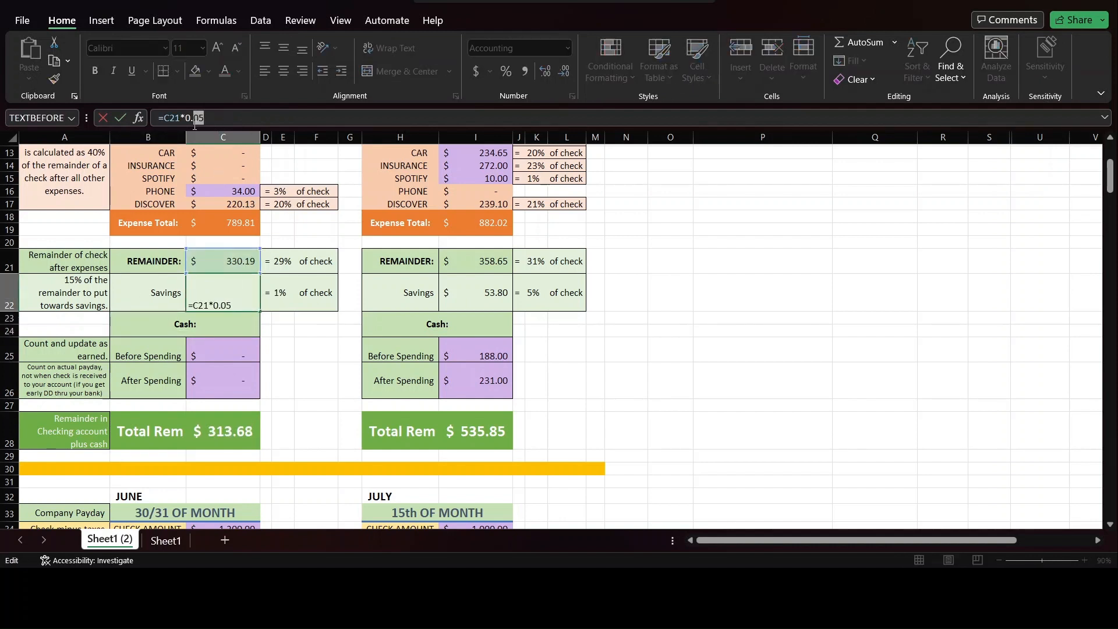
text(5)
key(Return)
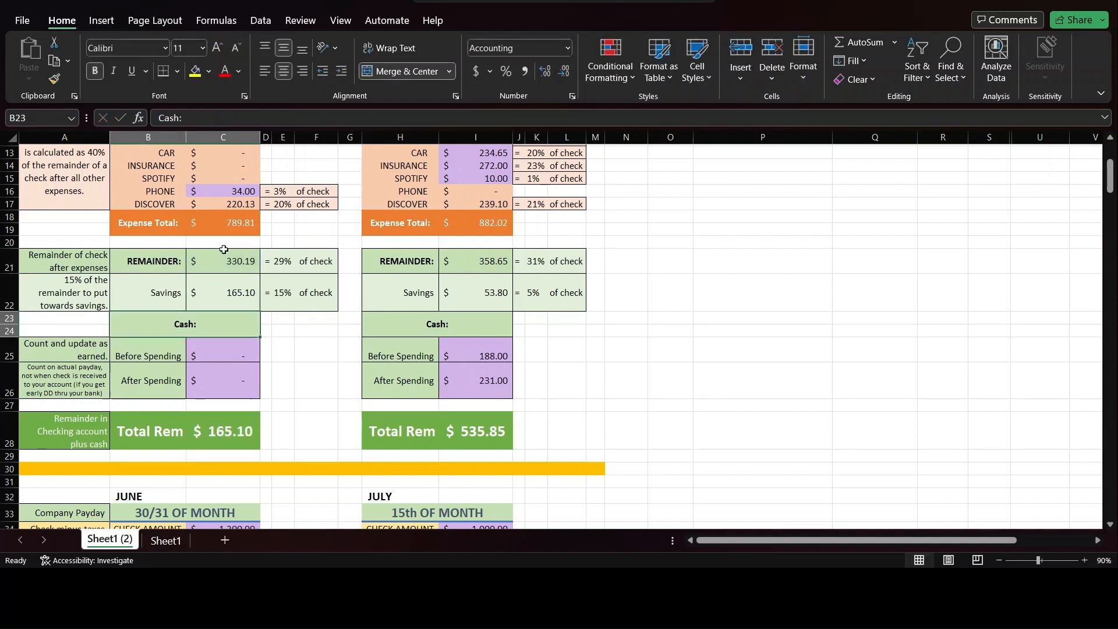
Restore the multiplier in the May 30/31 savings formula in C22 to 0.15.
click(234, 297)
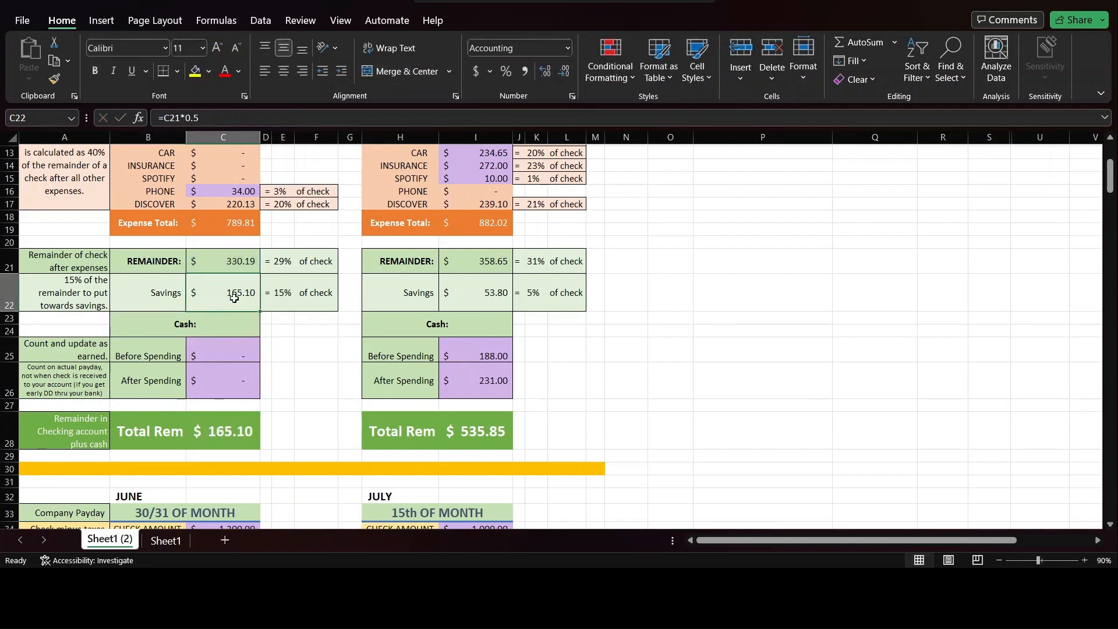
click(212, 117)
key(BackSpace)
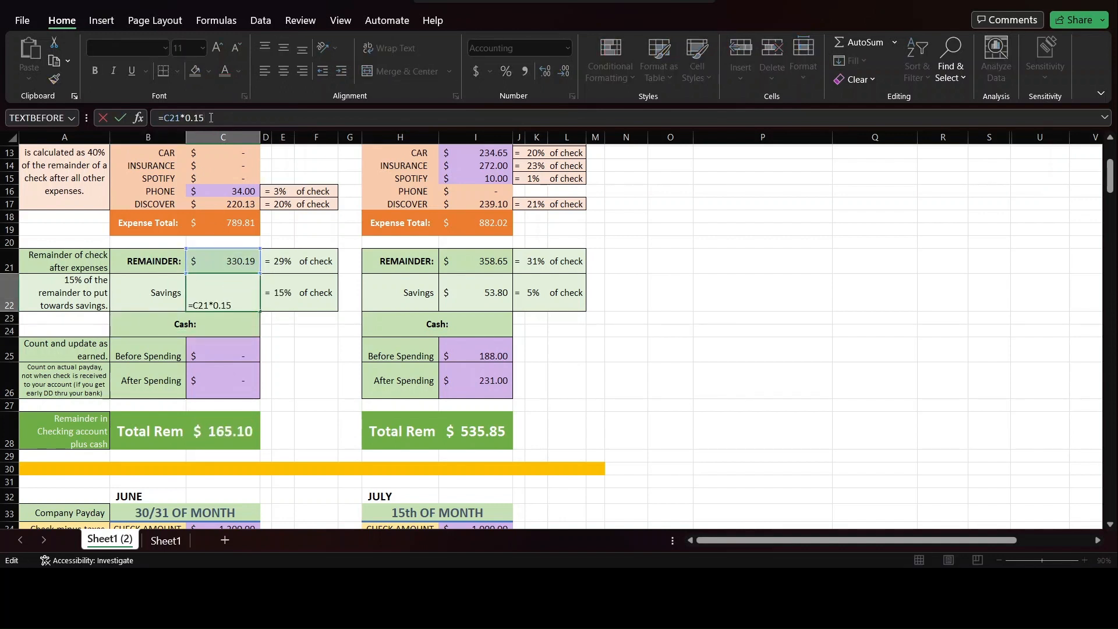
text(15)
key(Return)
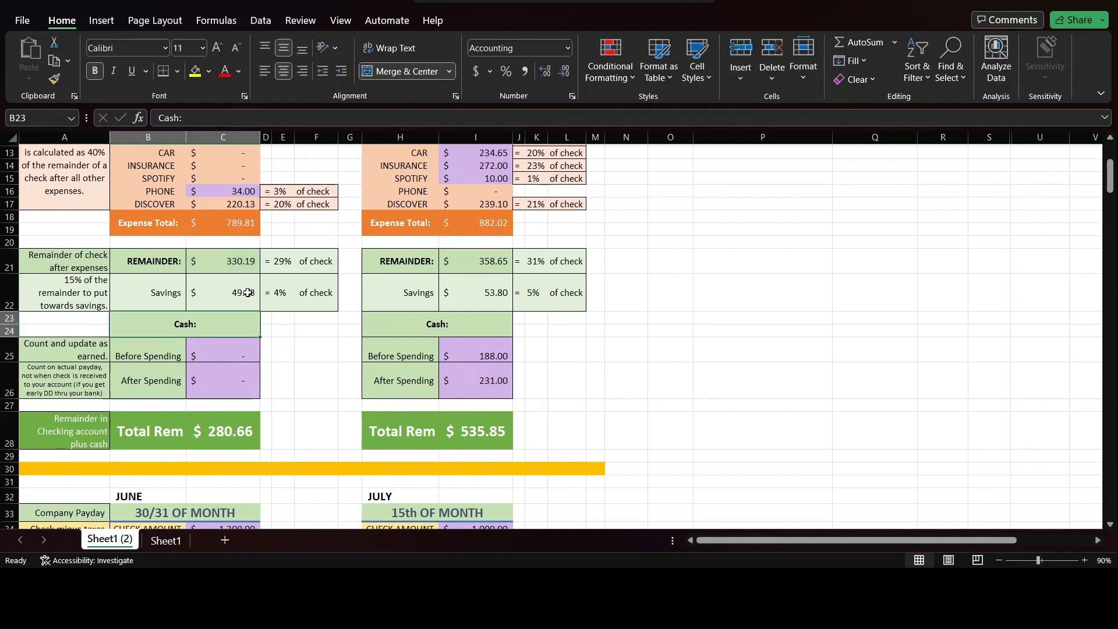
Check the May 30/31 savings formula in C22 against the savings note in A22.
key(Up)
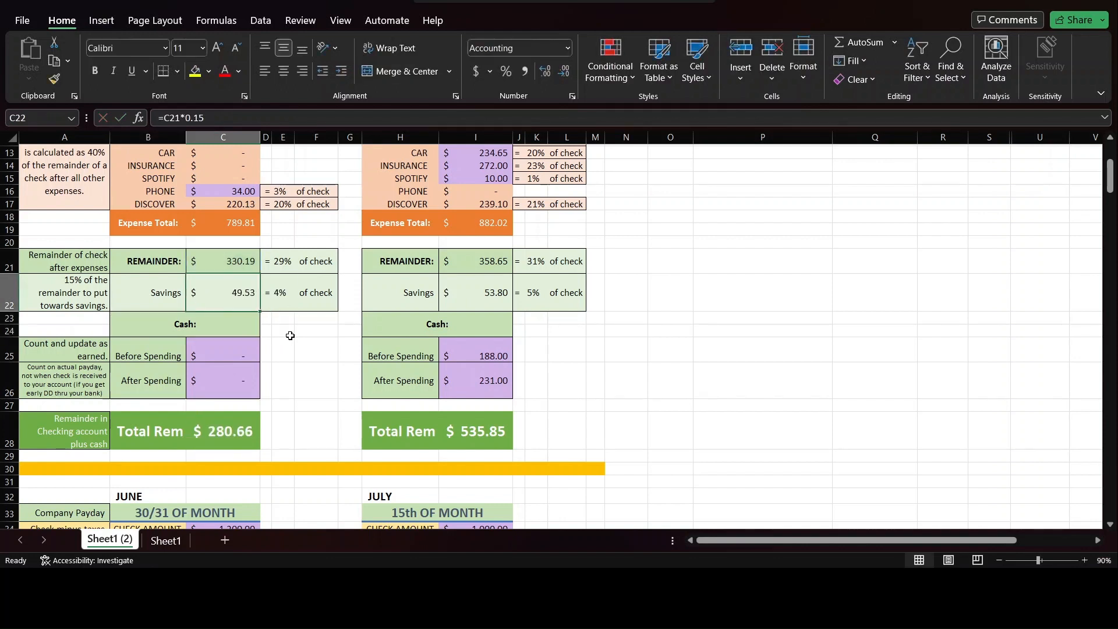
click(79, 290)
click(221, 287)
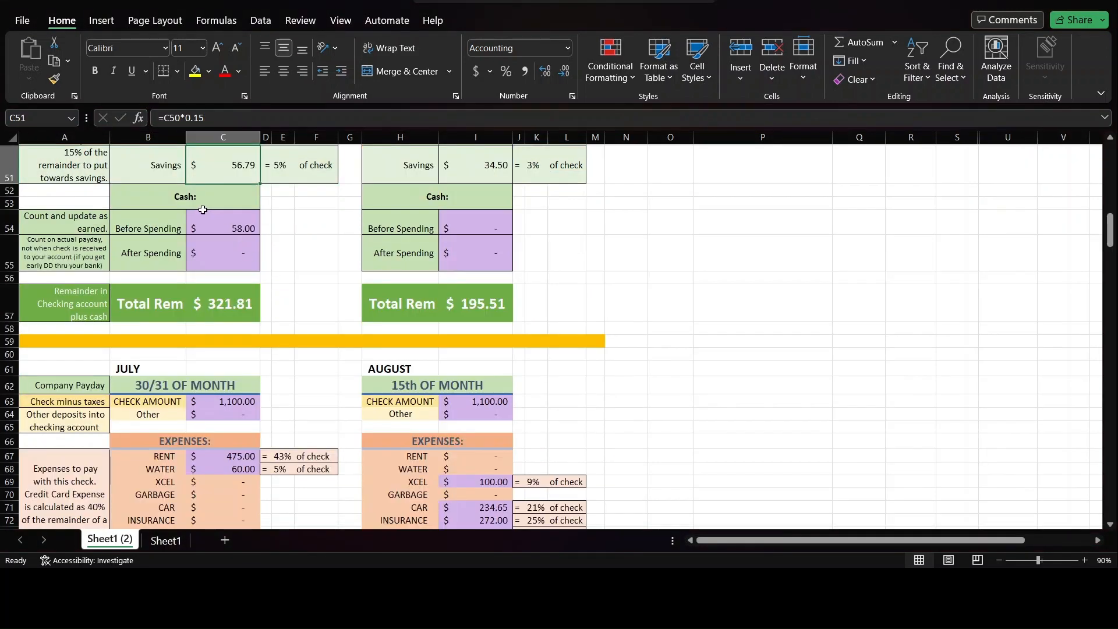
Set the June 30/31 before-spending cash in C54 to 51.
click(205, 204)
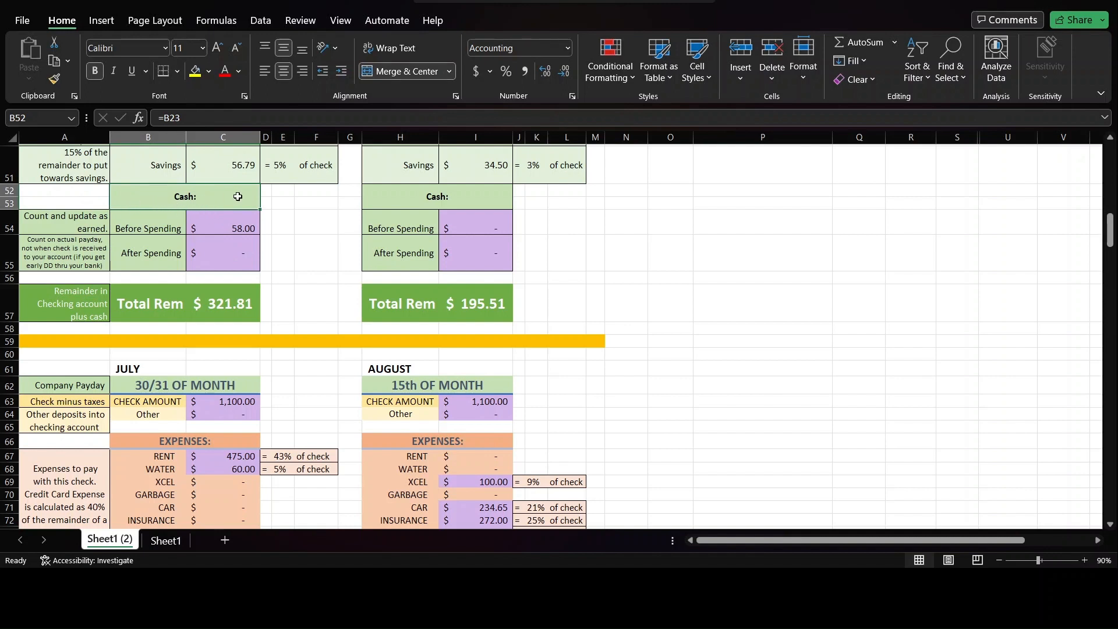
click(241, 218)
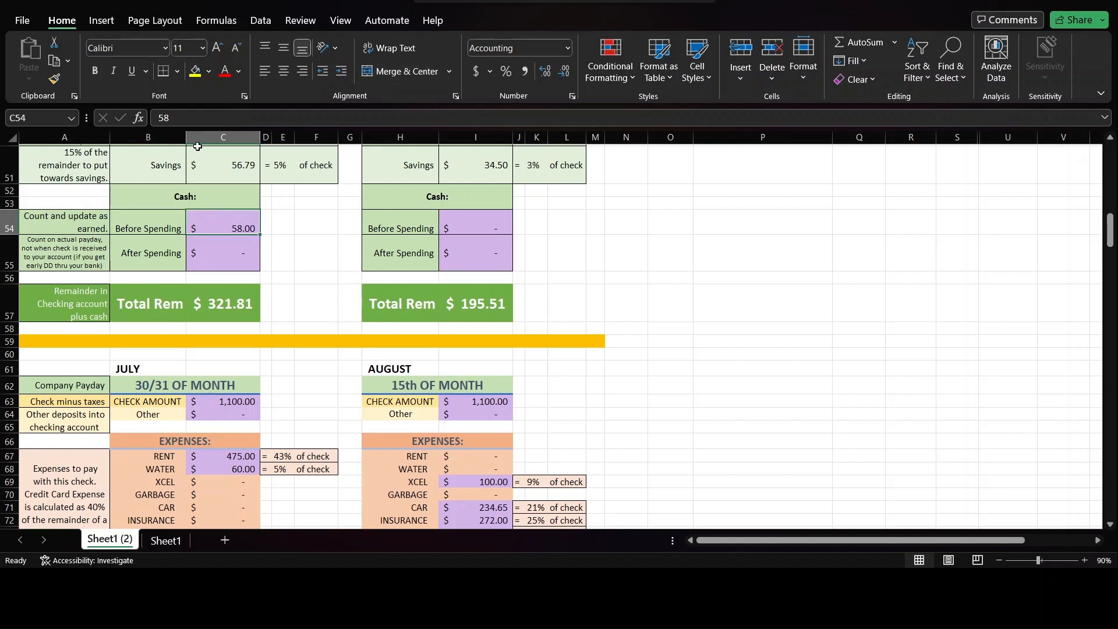
text(51)
key(Return)
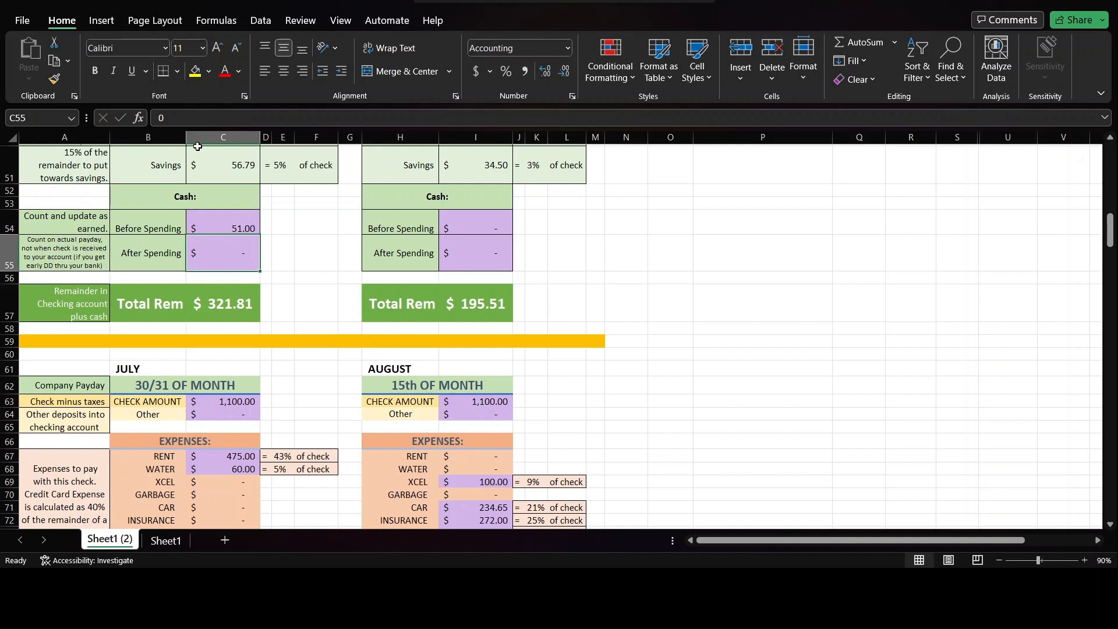
Restore the June 30/31 before-spending cash in C54 to 58.
click(234, 225)
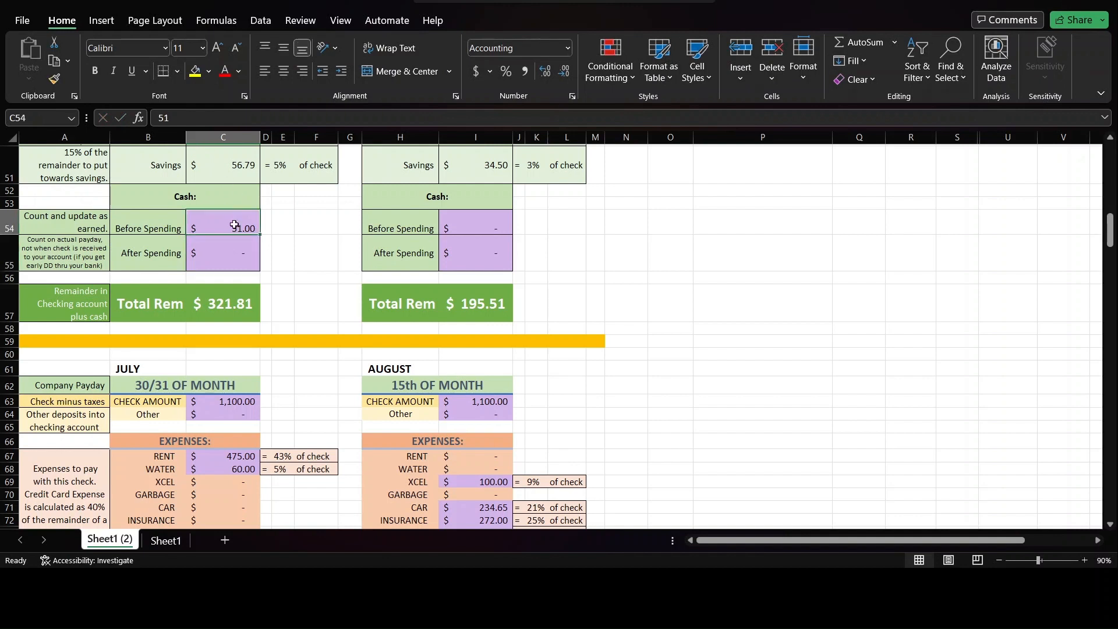
text(57)
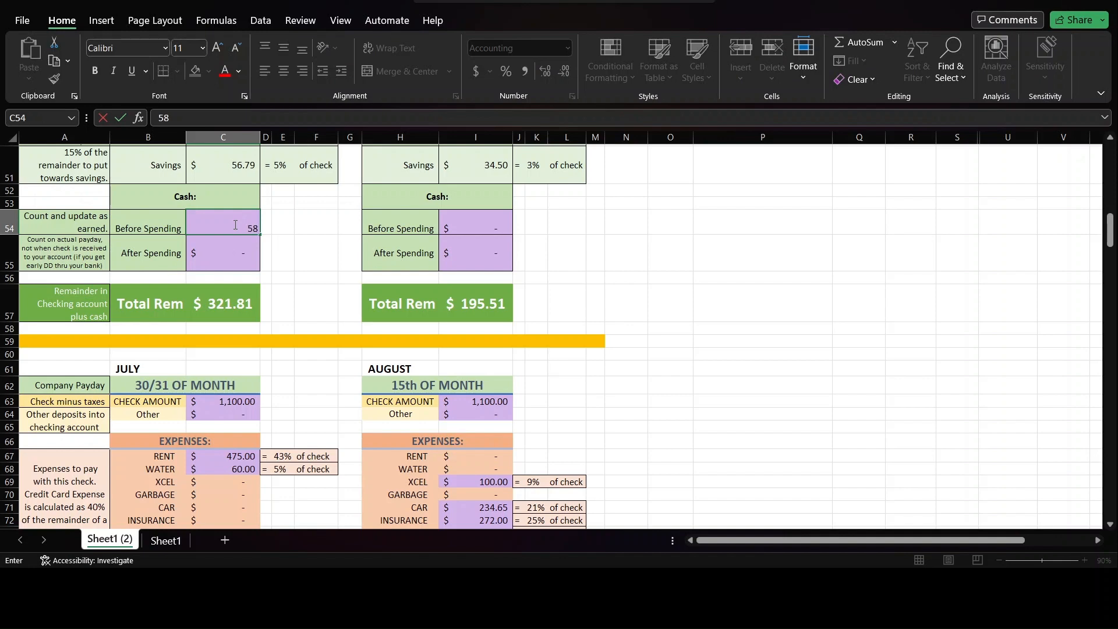
key(Return)
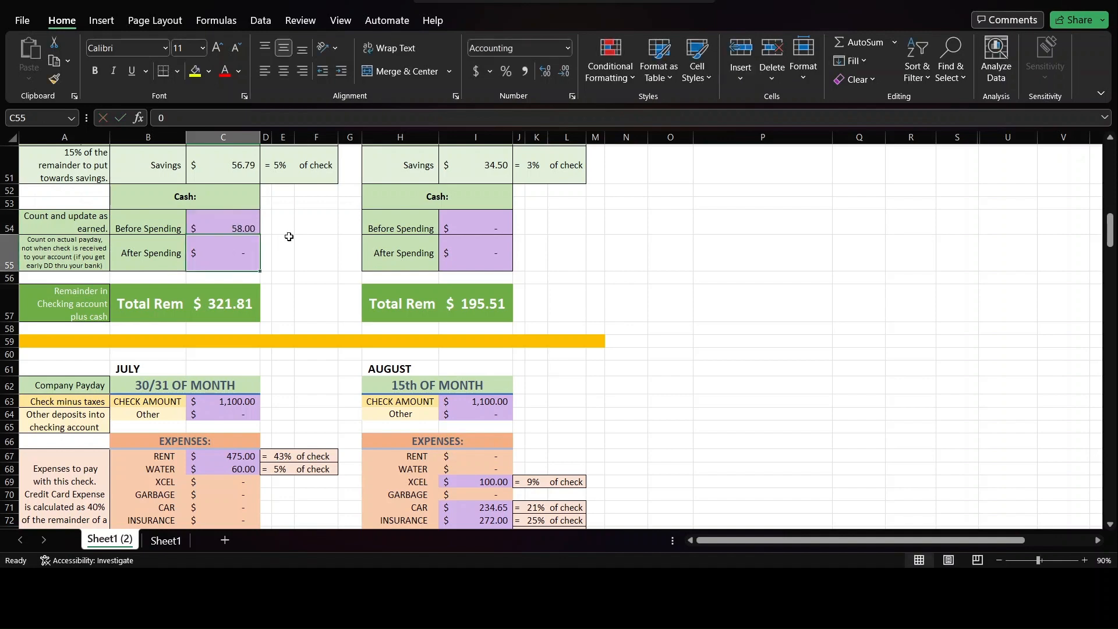
Set the June 30/31 after-spending cash in C55 to 50.
scroll(289, 236, up, 9)
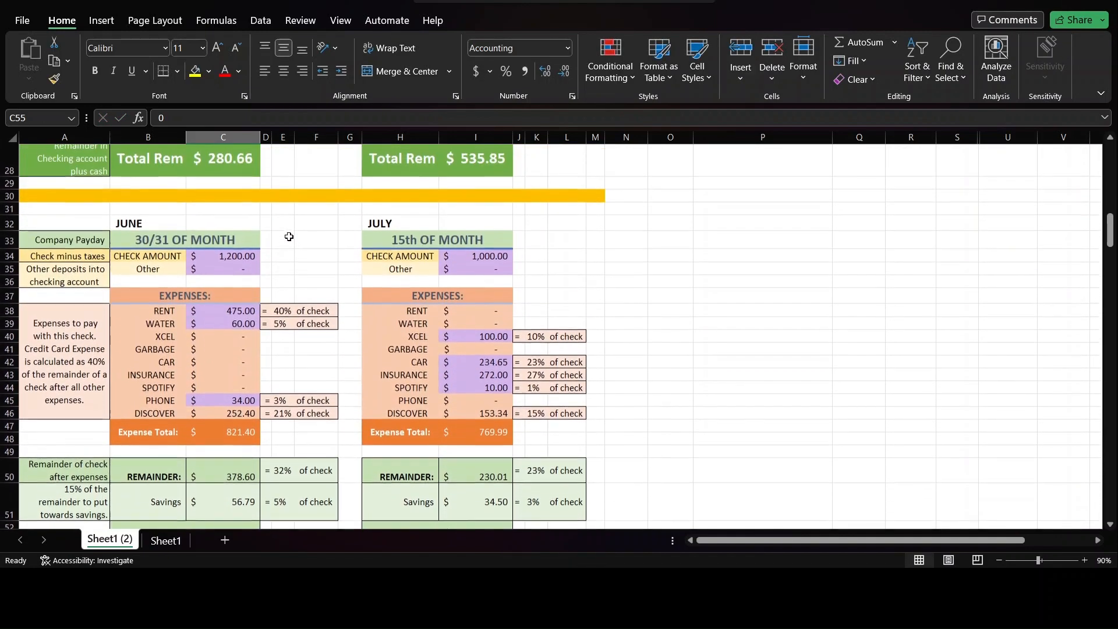
scroll(289, 236, down, 2)
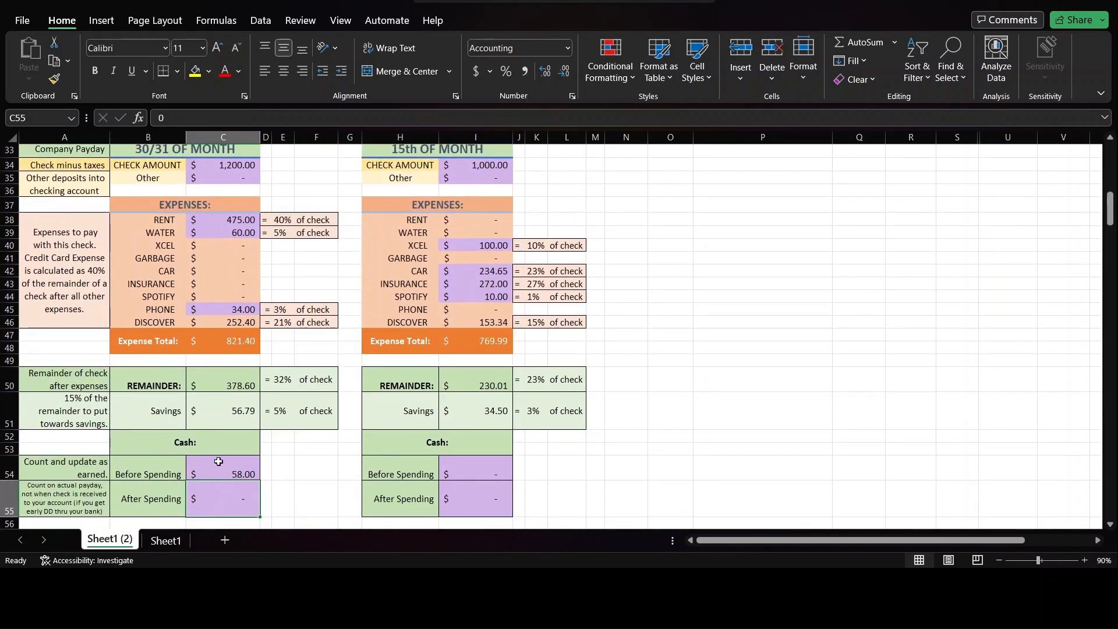
scroll(260, 475, up, 1)
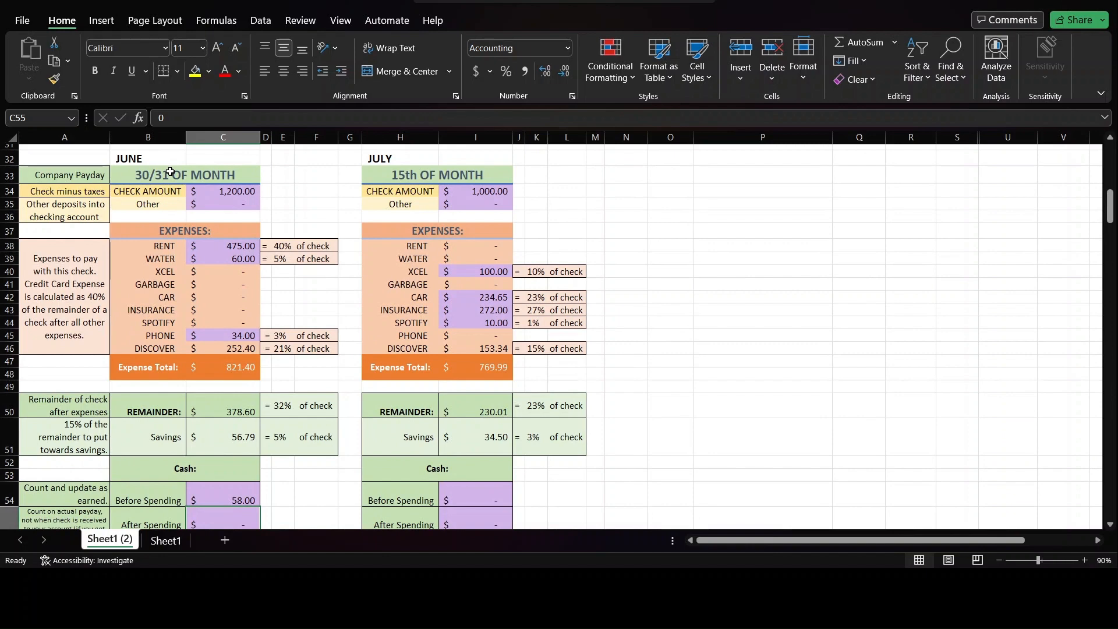
scroll(170, 172, down, 4)
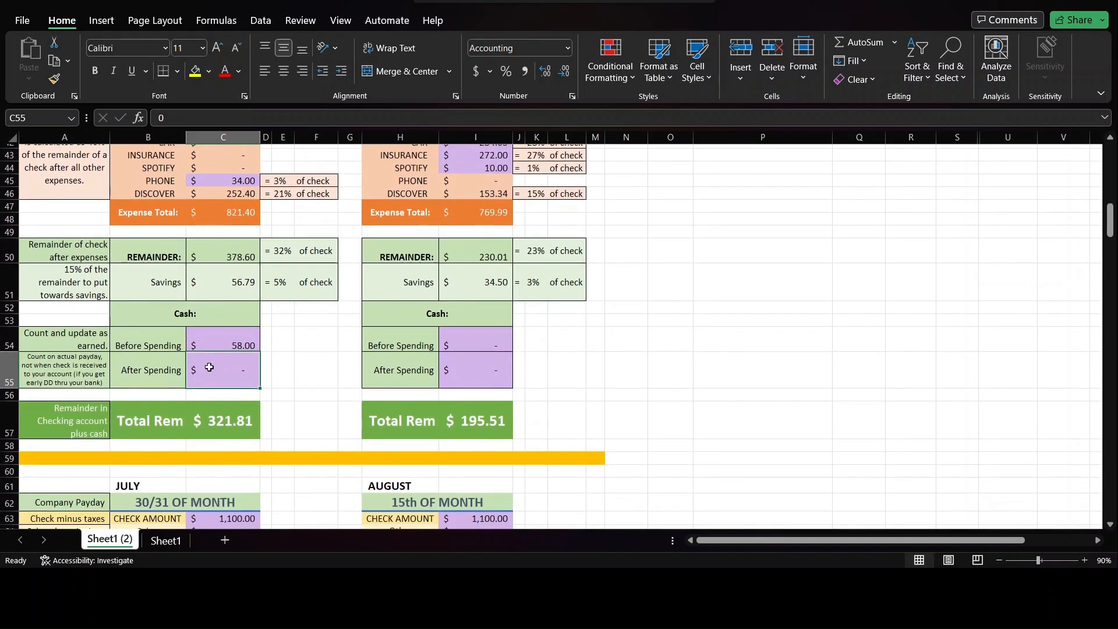
click(227, 341)
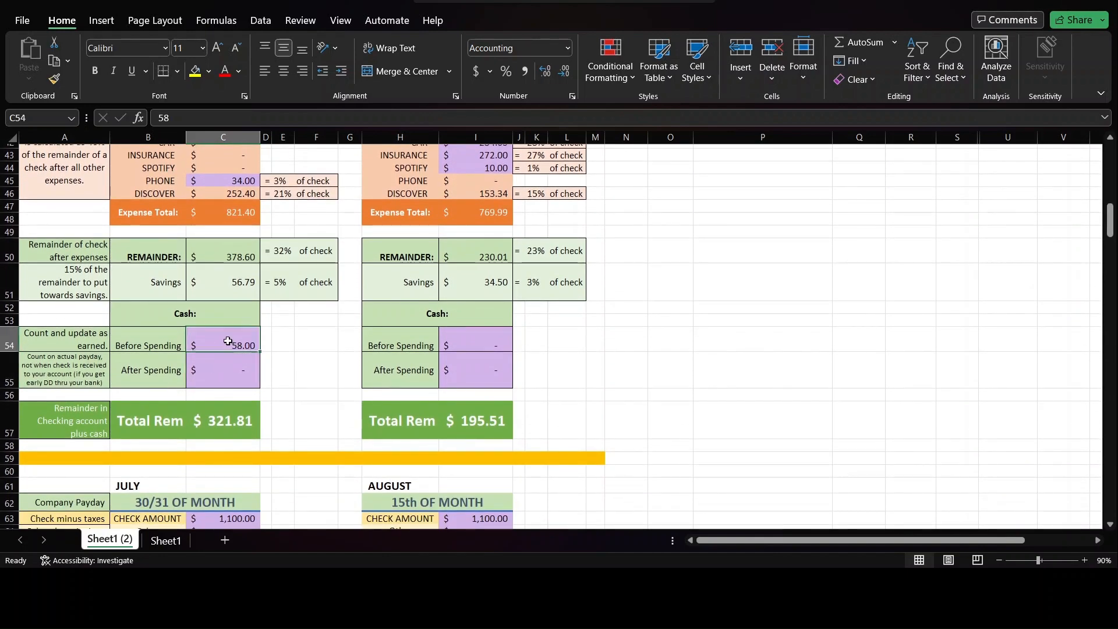
click(224, 368)
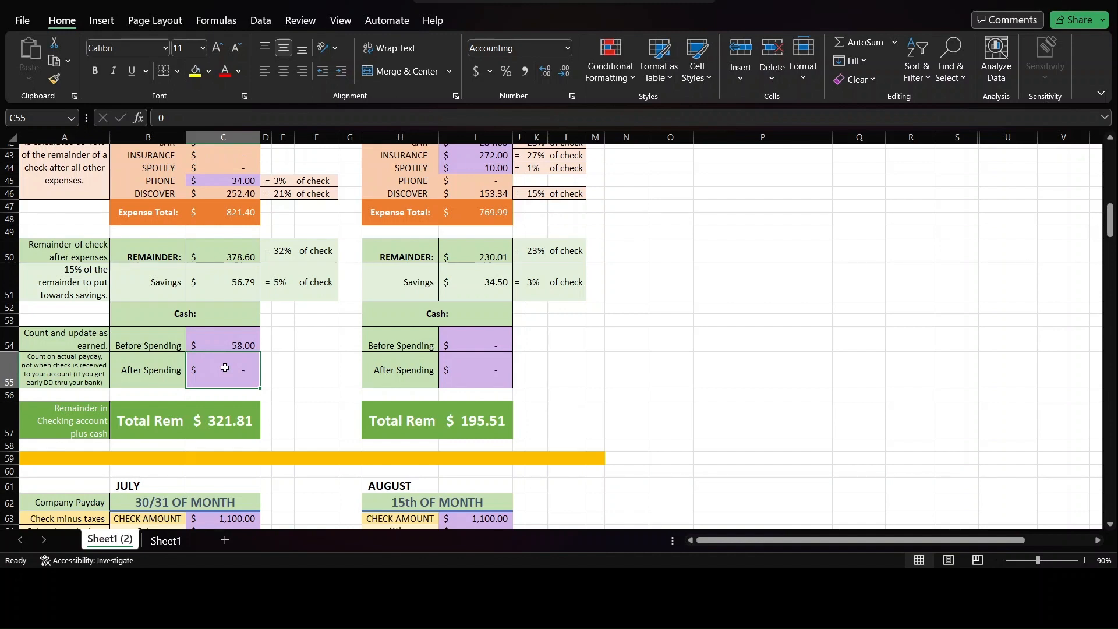
text(50)
key(Return)
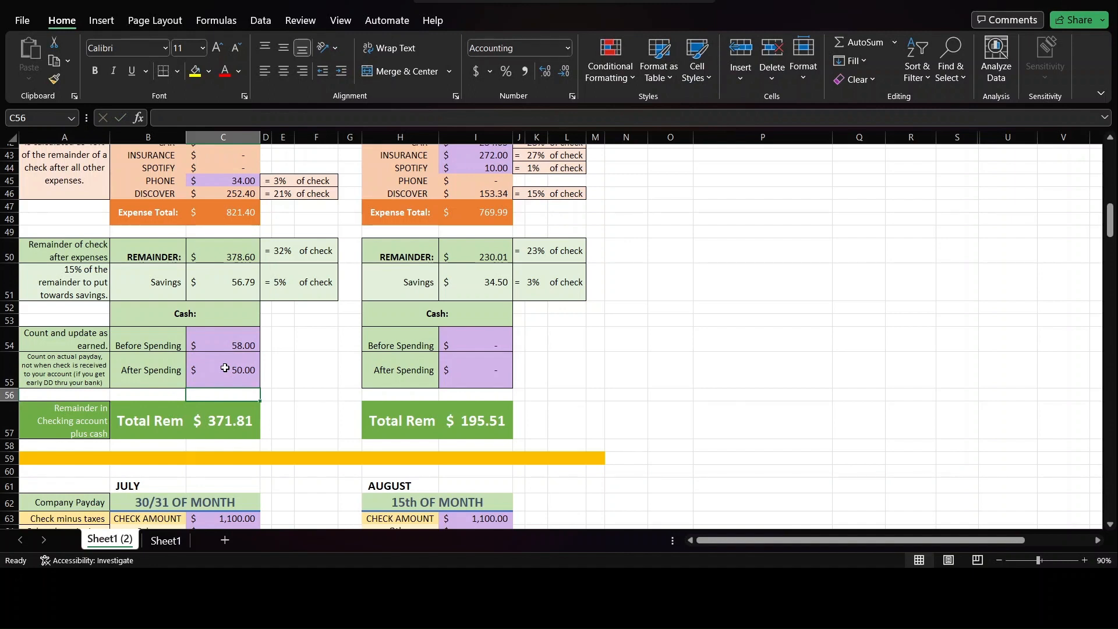
Reset the June 30/31 after-spending cash in C55 to 0.
click(225, 368)
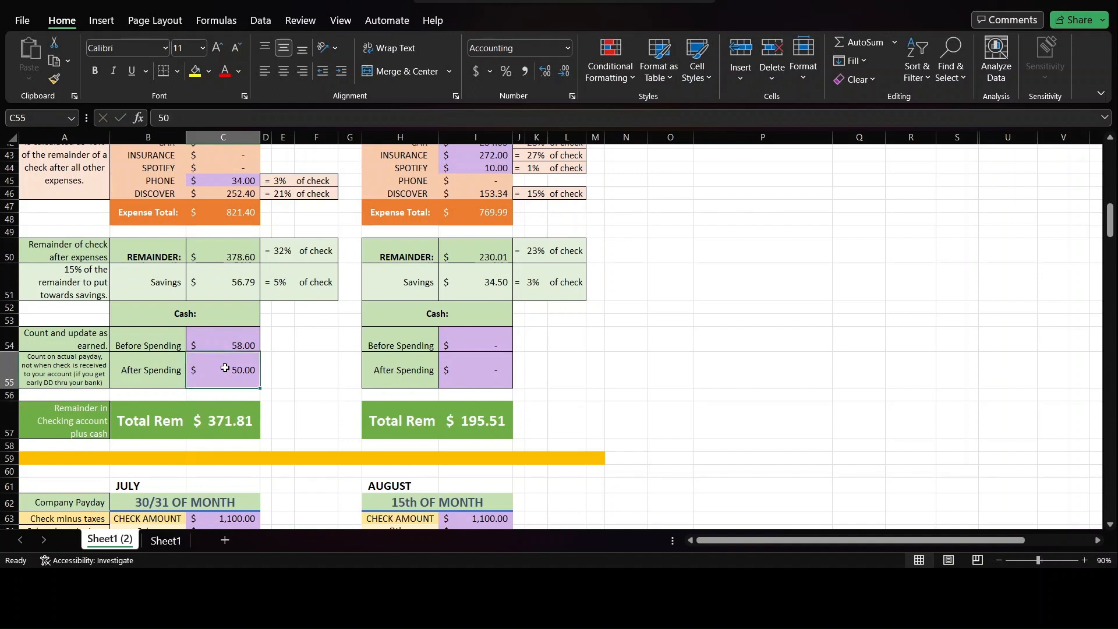
key(BackSpace)
key(Return)
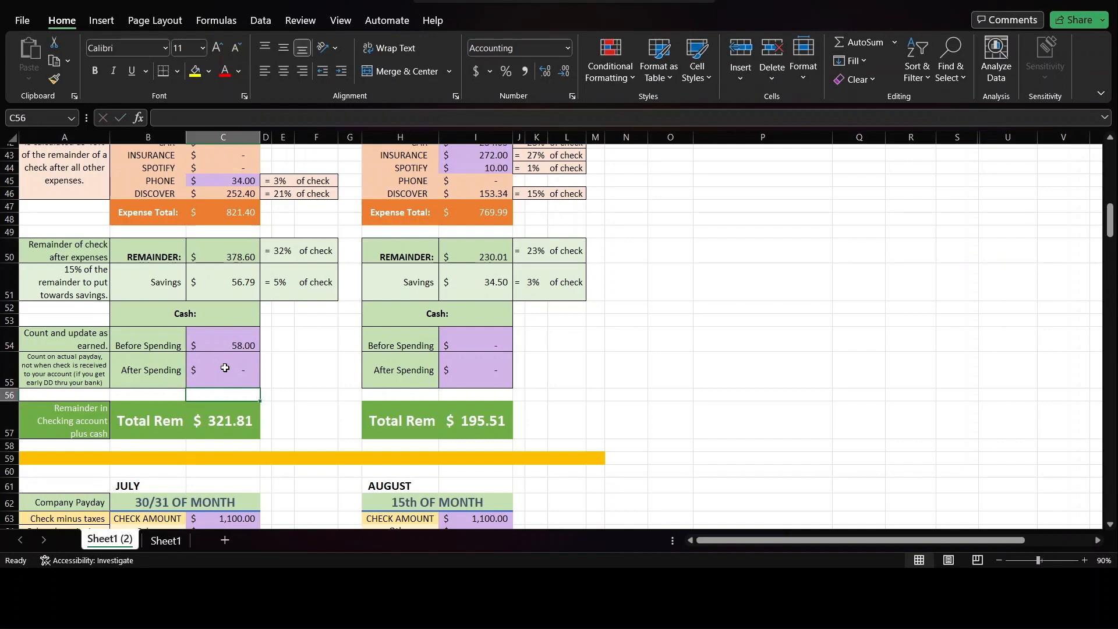
Examine the June 30/31 total remainder note in A57, its formula in C57, and the remainder and after-spending cash cells C50 and C55.
scroll(225, 368, down, 3)
click(85, 304)
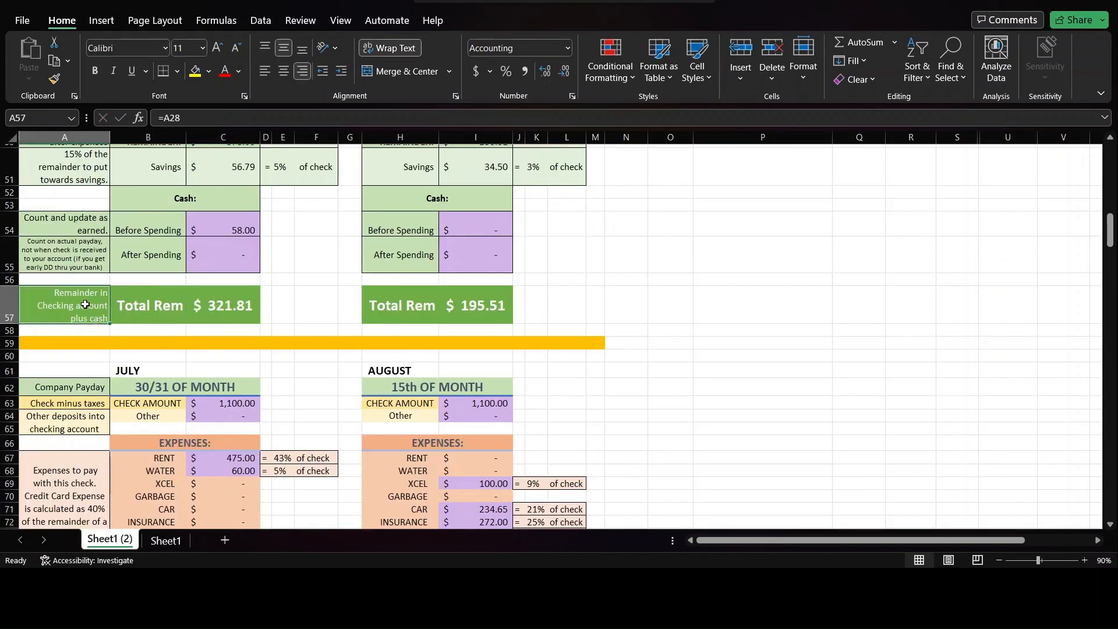
scroll(227, 300, up, 3)
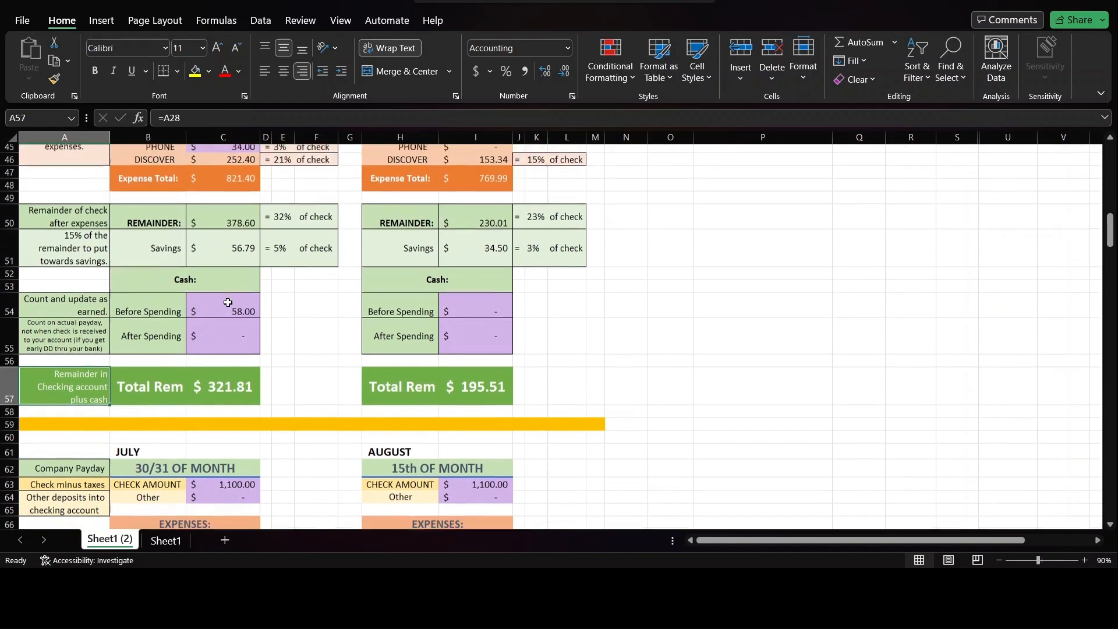
click(238, 257)
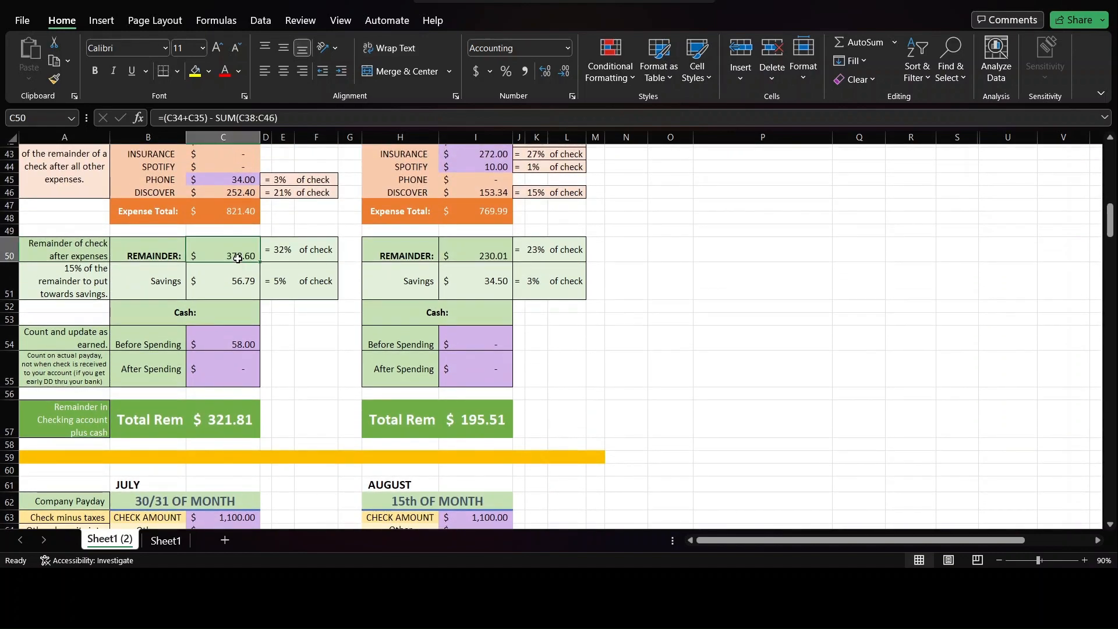
click(227, 423)
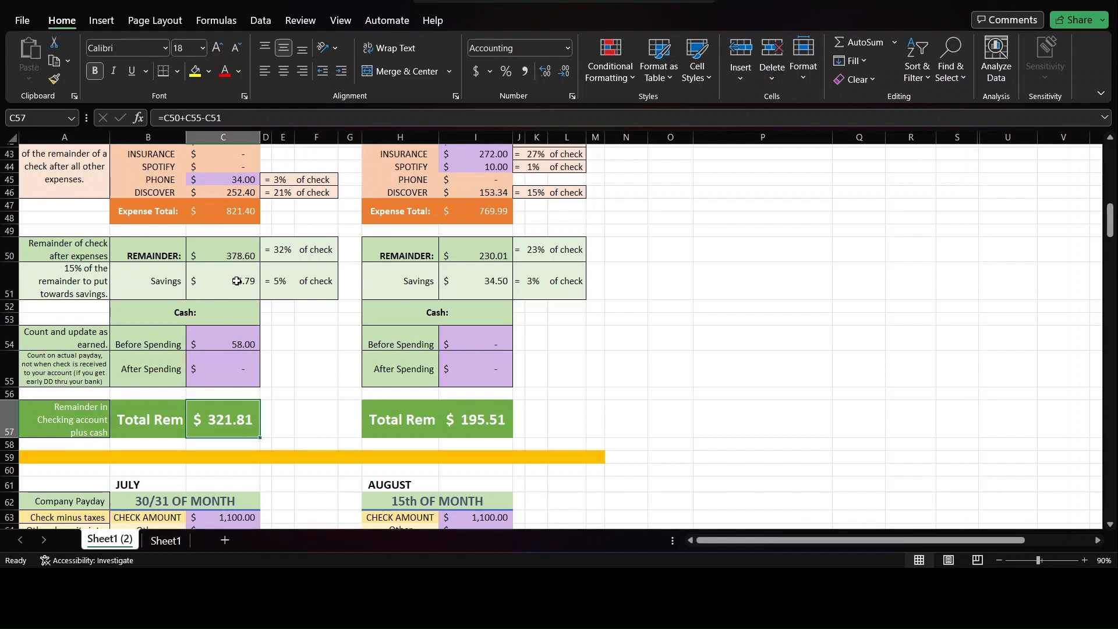
click(227, 364)
Inspect the remainder formula in I21, the savings formula in I22 and the after-spending cash in I26.
scroll(227, 364, up, 10)
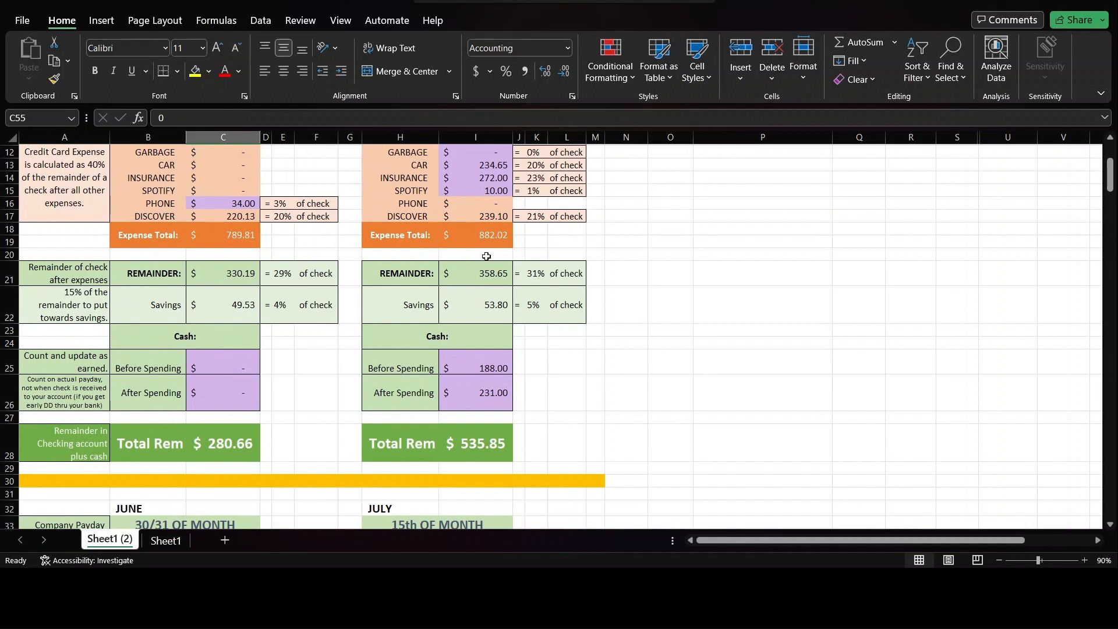
click(488, 267)
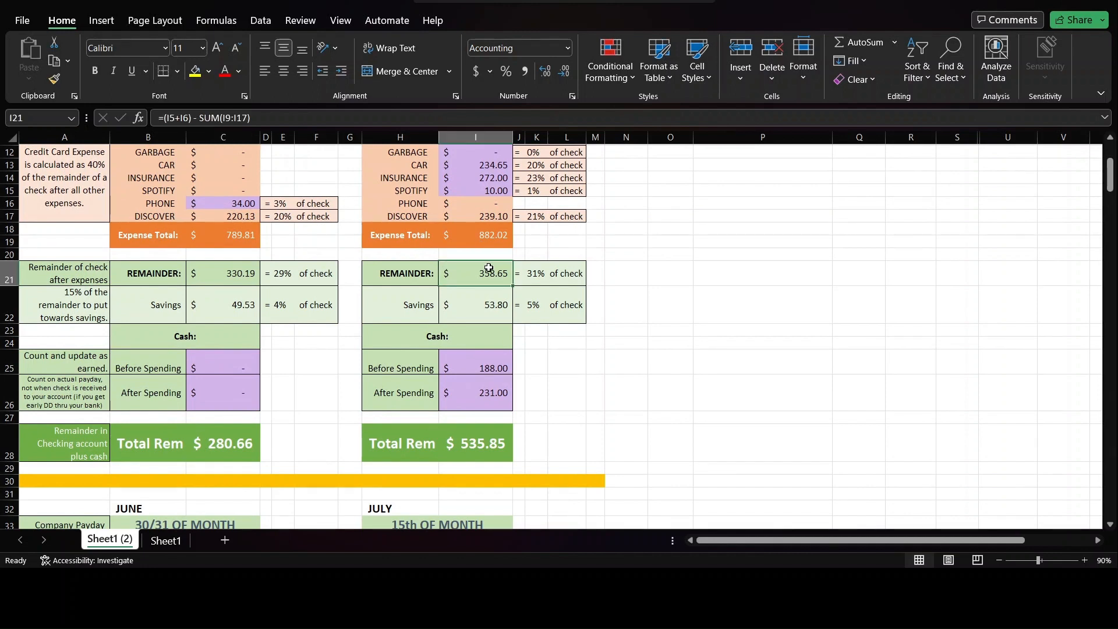
click(474, 298)
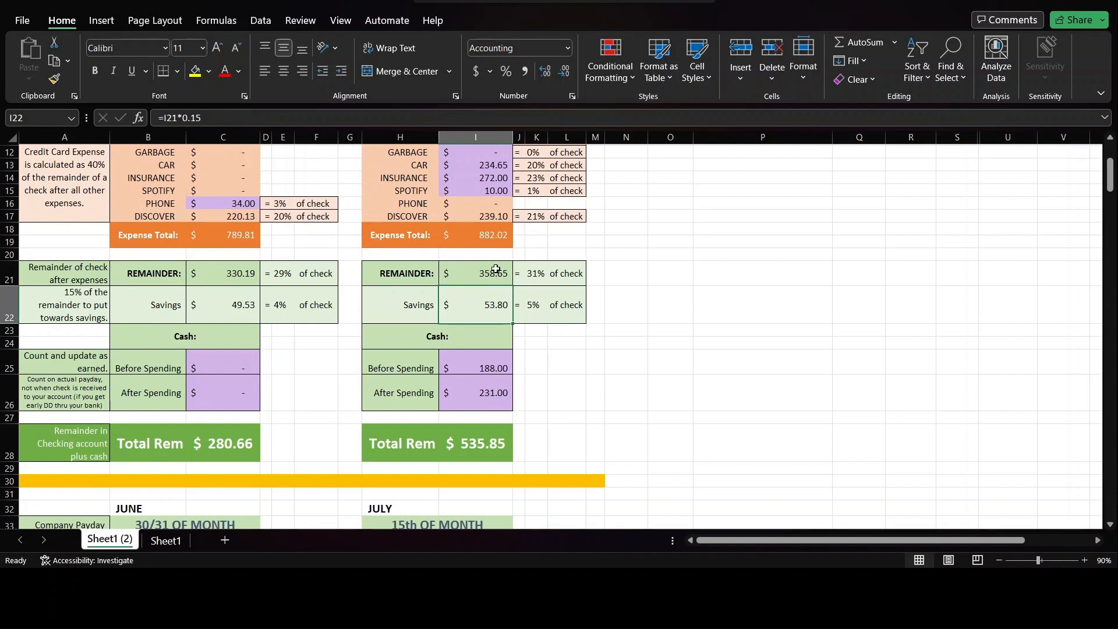
click(490, 396)
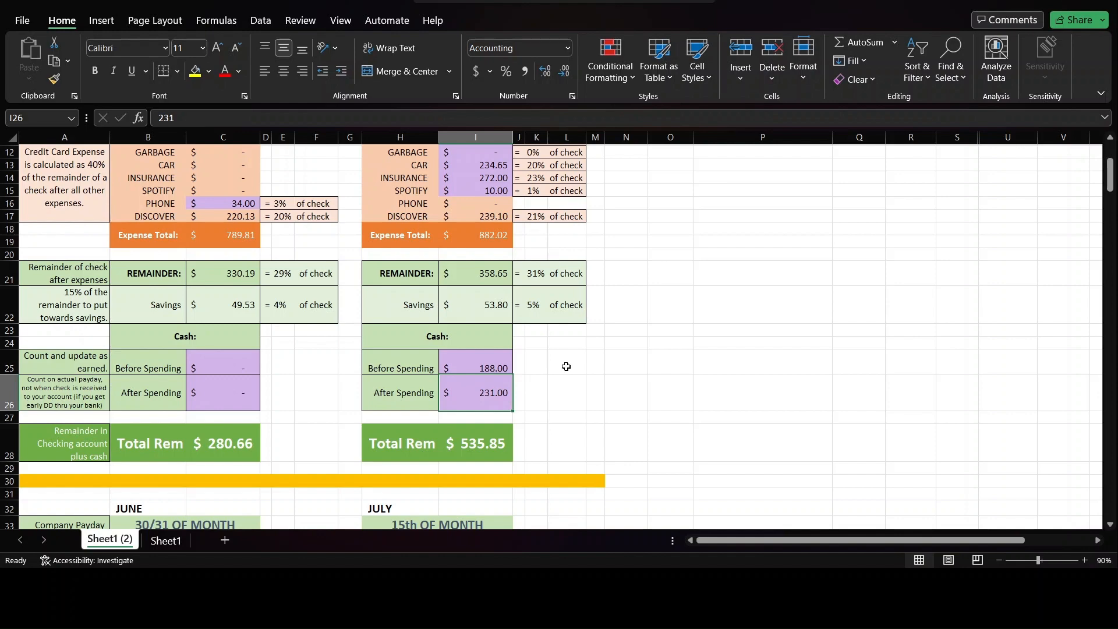
Compare the June 30/31 before-spending cash in C54 with the preceding check's before-spending cash in I25.
scroll(565, 366, down, 8)
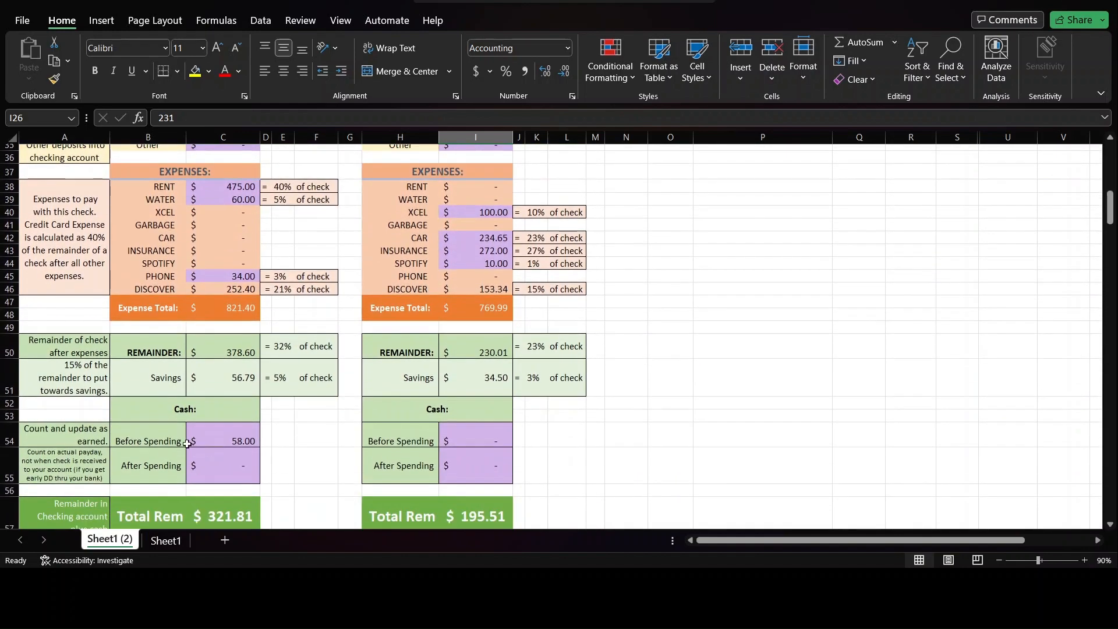
click(235, 440)
scroll(235, 439, up, 1)
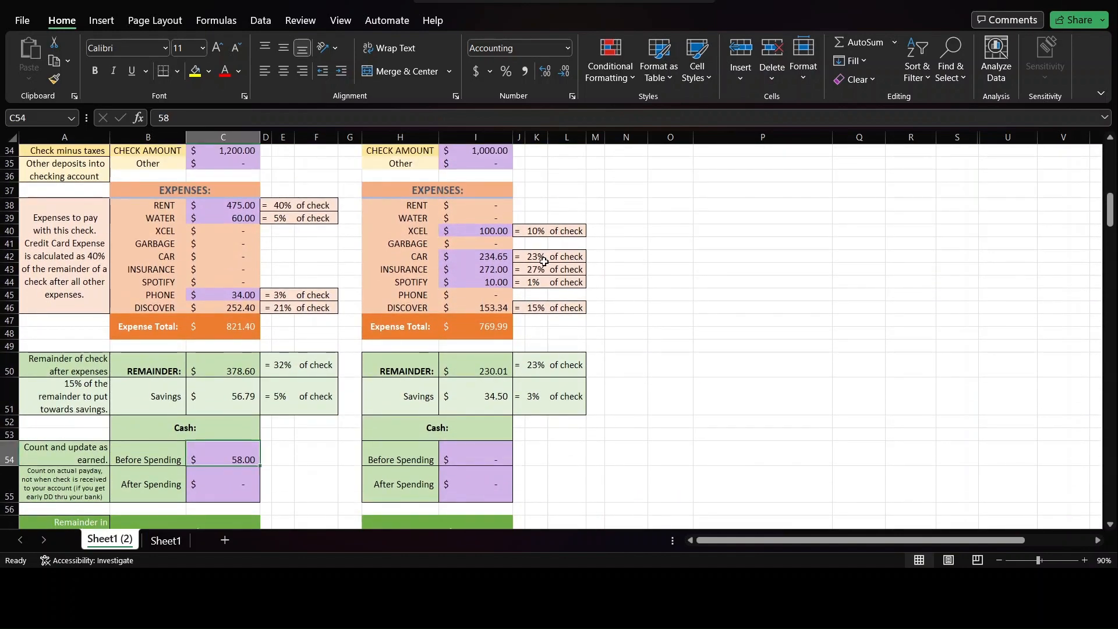
scroll(543, 261, up, 2)
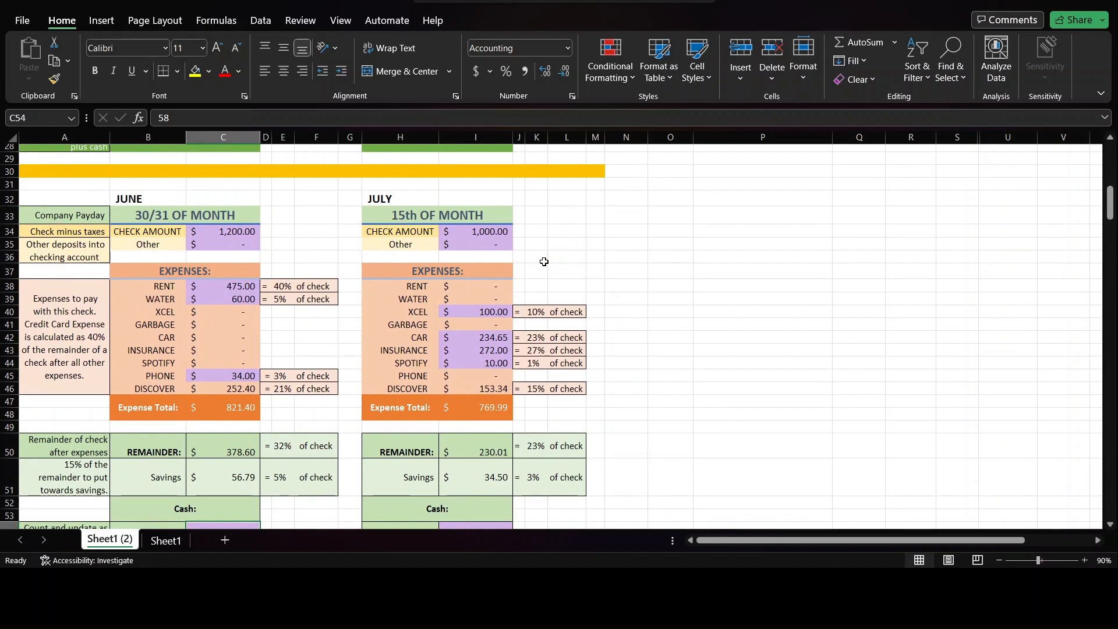
scroll(544, 262, up, 3)
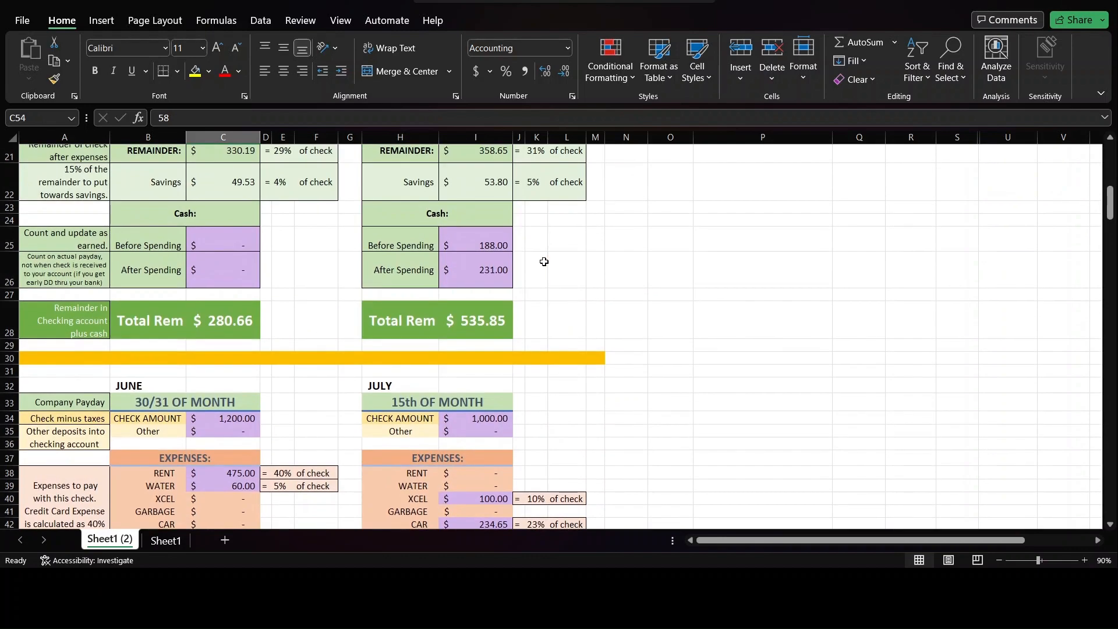
scroll(544, 261, down, 1)
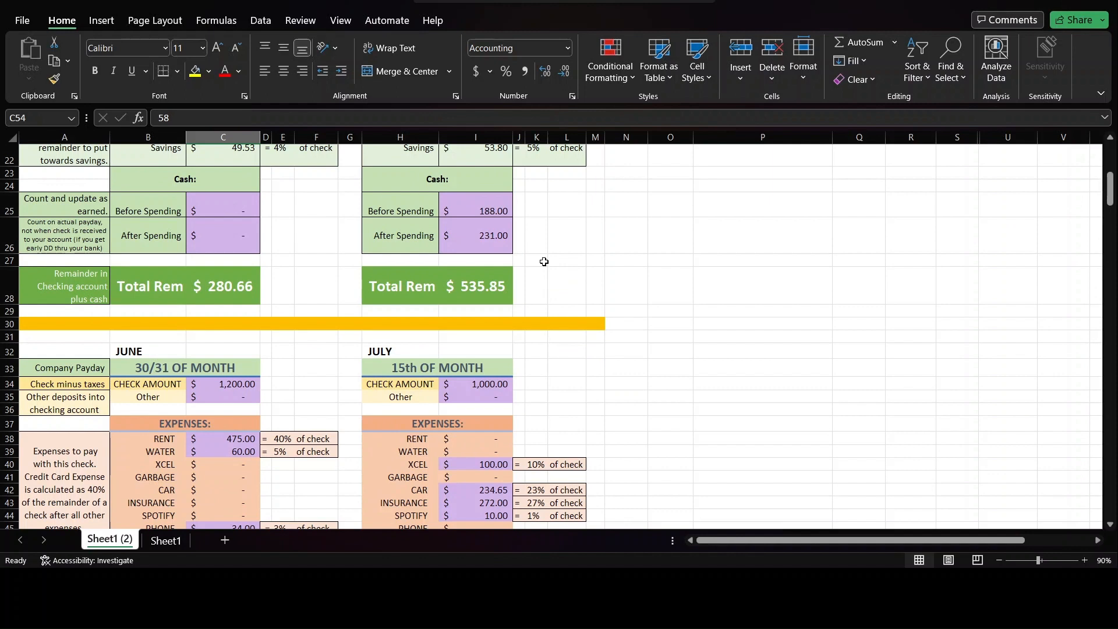
scroll(544, 261, down, 1)
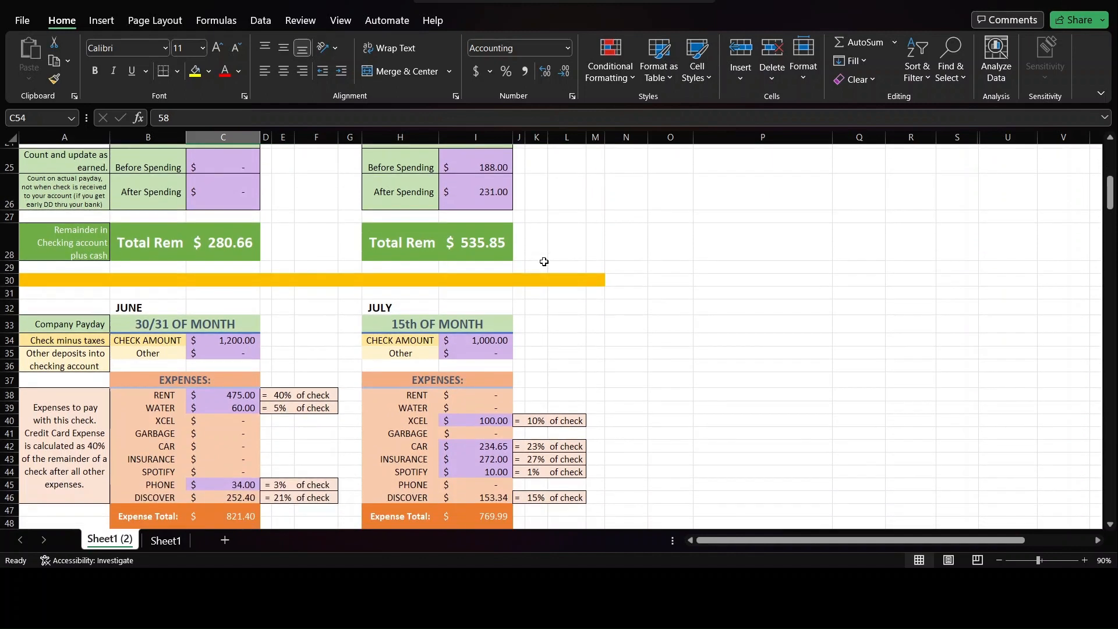
click(503, 157)
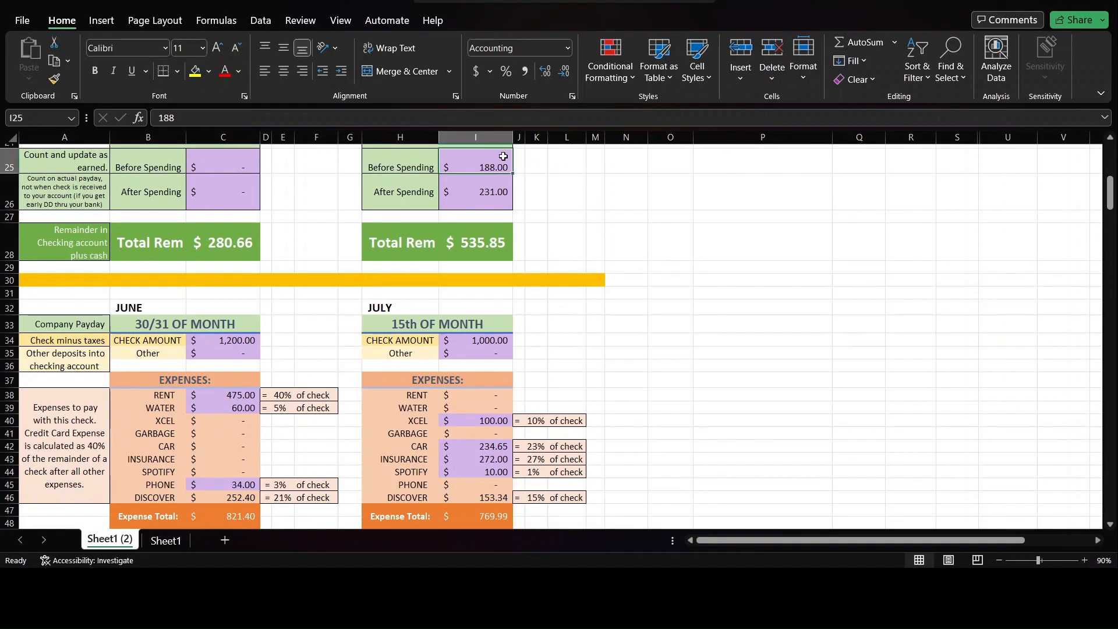
scroll(524, 174, down, 4)
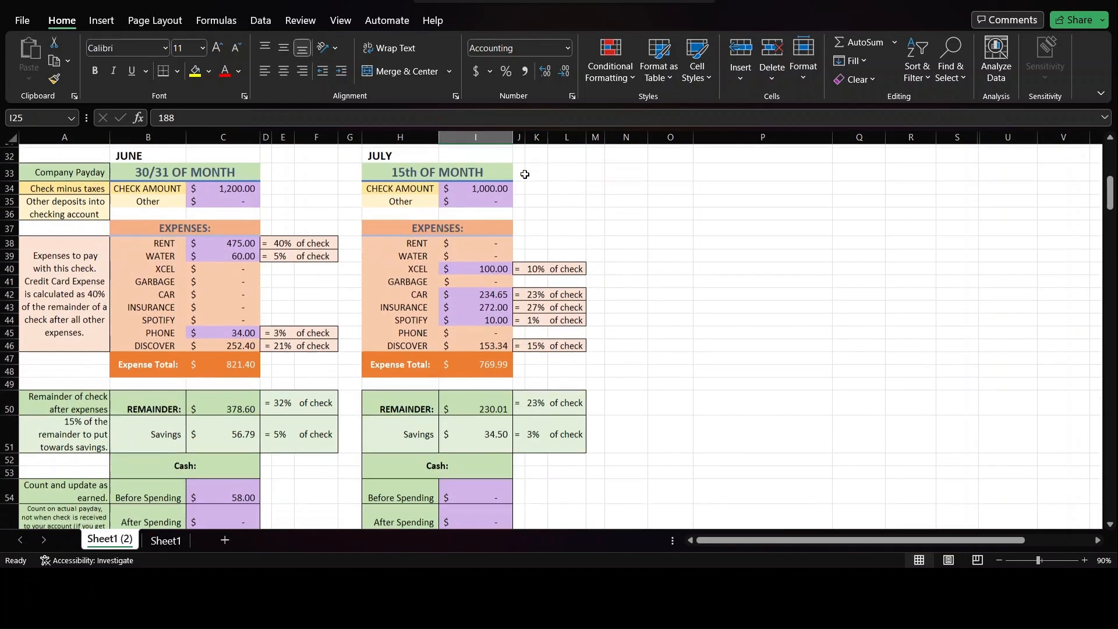
scroll(236, 430, up, 3)
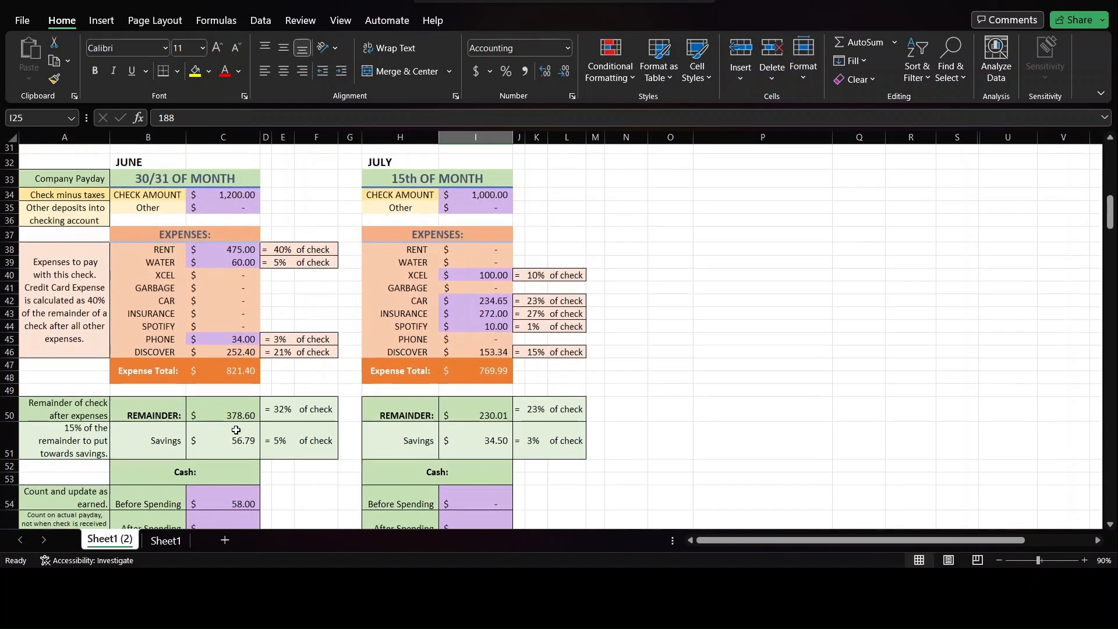
scroll(262, 402, down, 4)
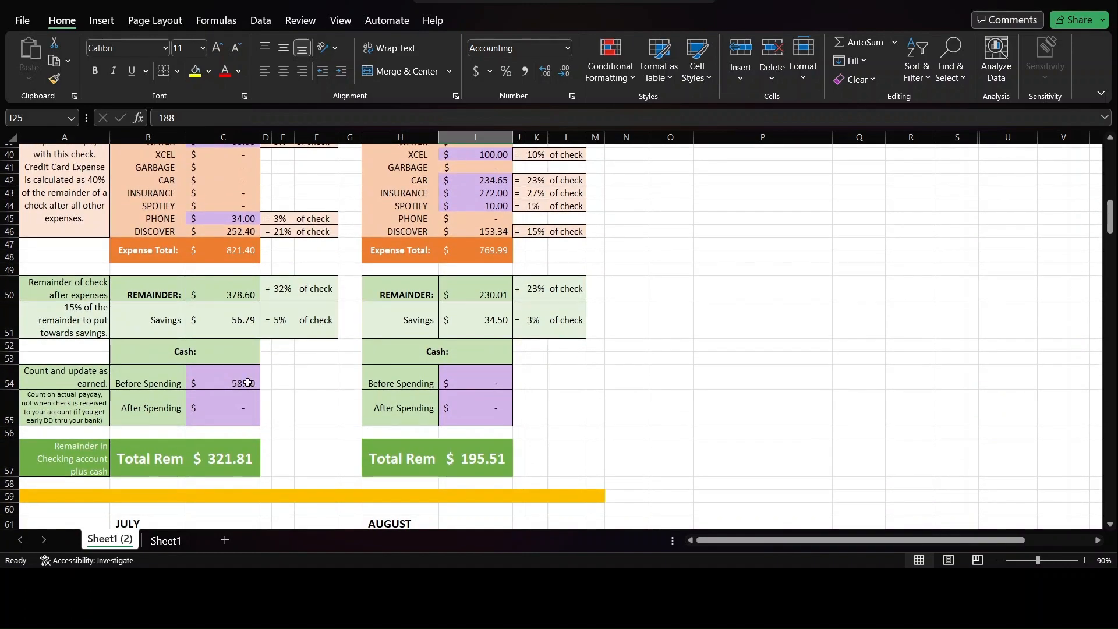
Review the cash amounts in the surrounding check blocks and change the June 30/31 before-spending cash in C54 to =188+58.
scroll(256, 393, up, 5)
scroll(248, 382, up, 1)
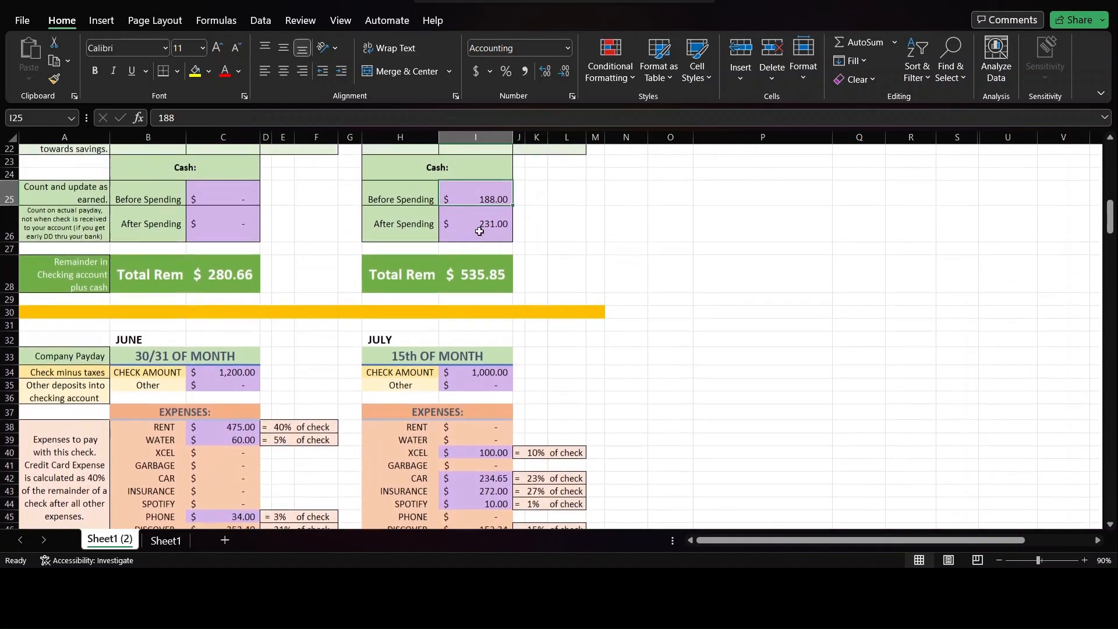
scroll(291, 408, down, 9)
scroll(304, 422, down, 3)
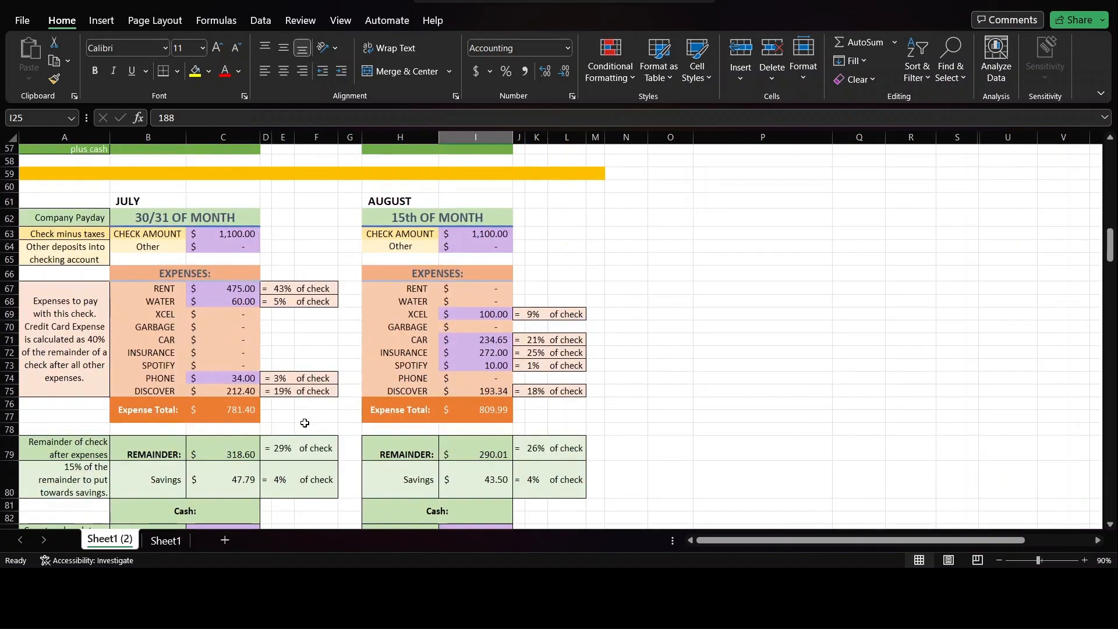
scroll(301, 412, down, 6)
scroll(305, 367, up, 10)
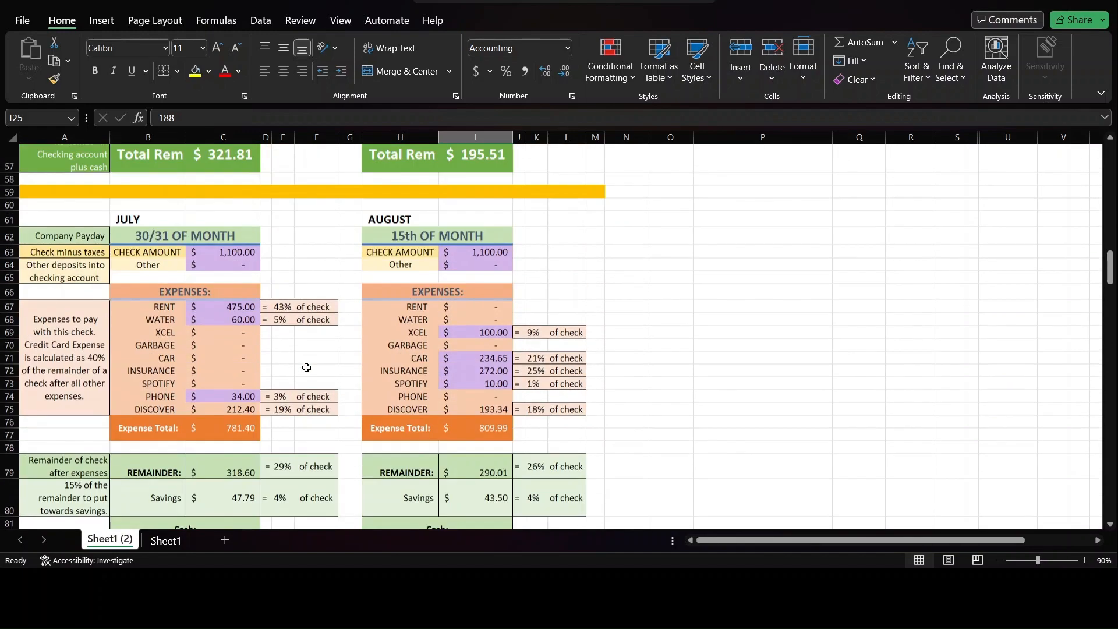
scroll(306, 367, up, 3)
click(242, 395)
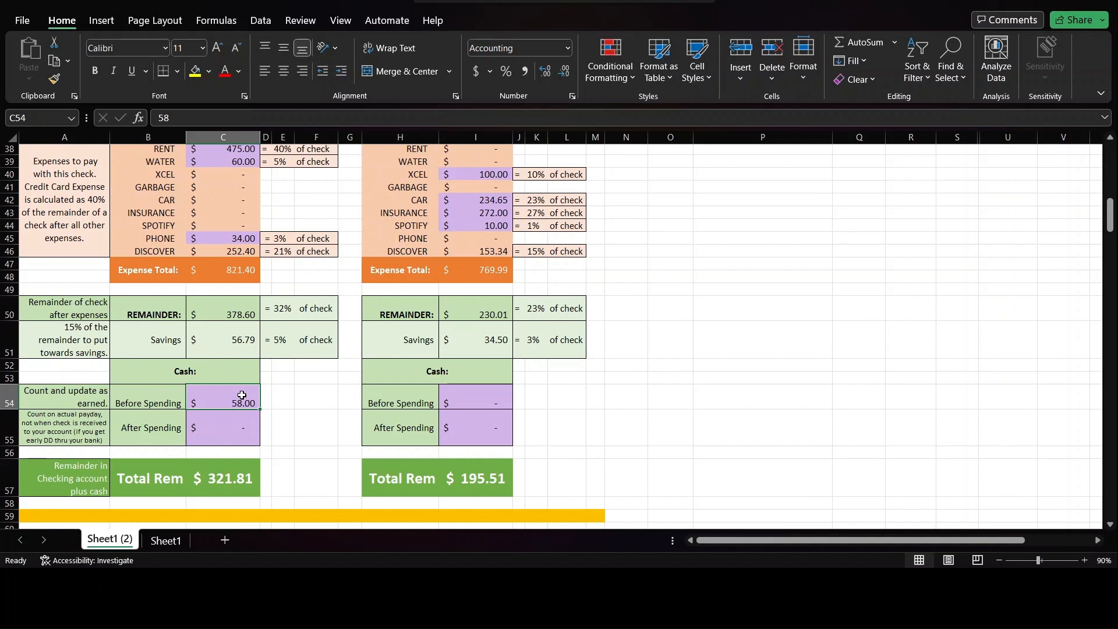
double_click(242, 395)
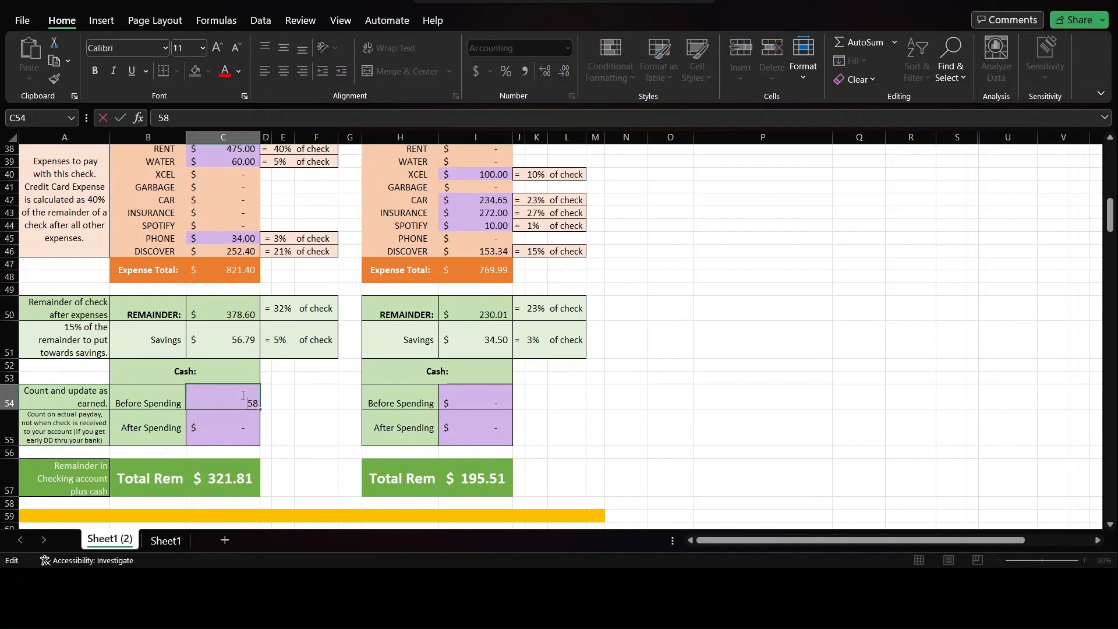
text(=188+)
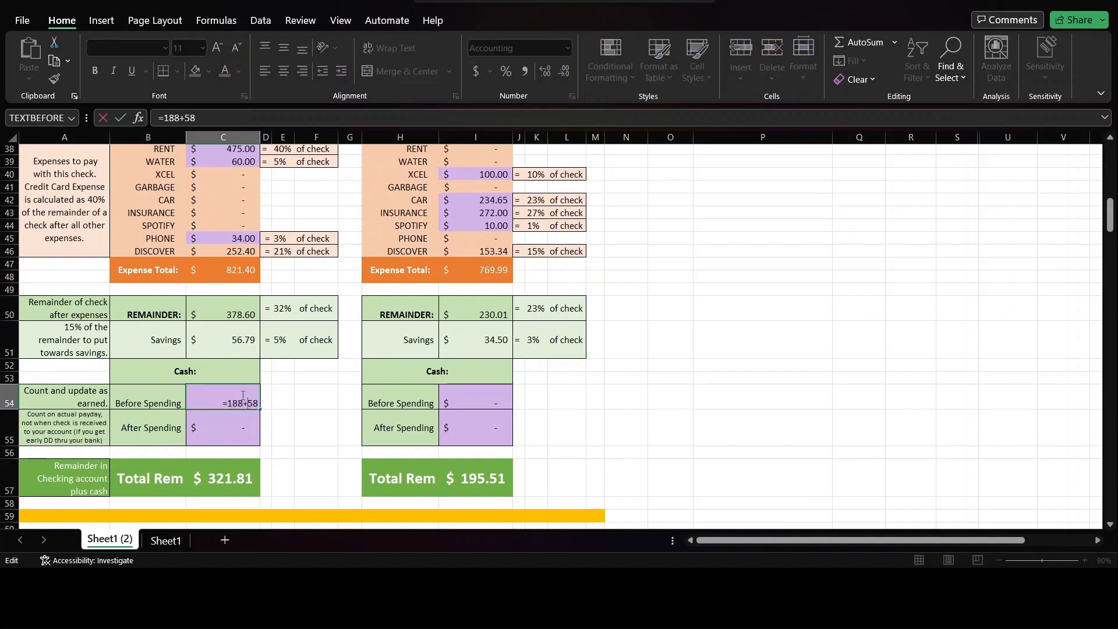
key(Return)
Reset the June 30/31 before-spending cash in C54 to 58.
click(242, 394)
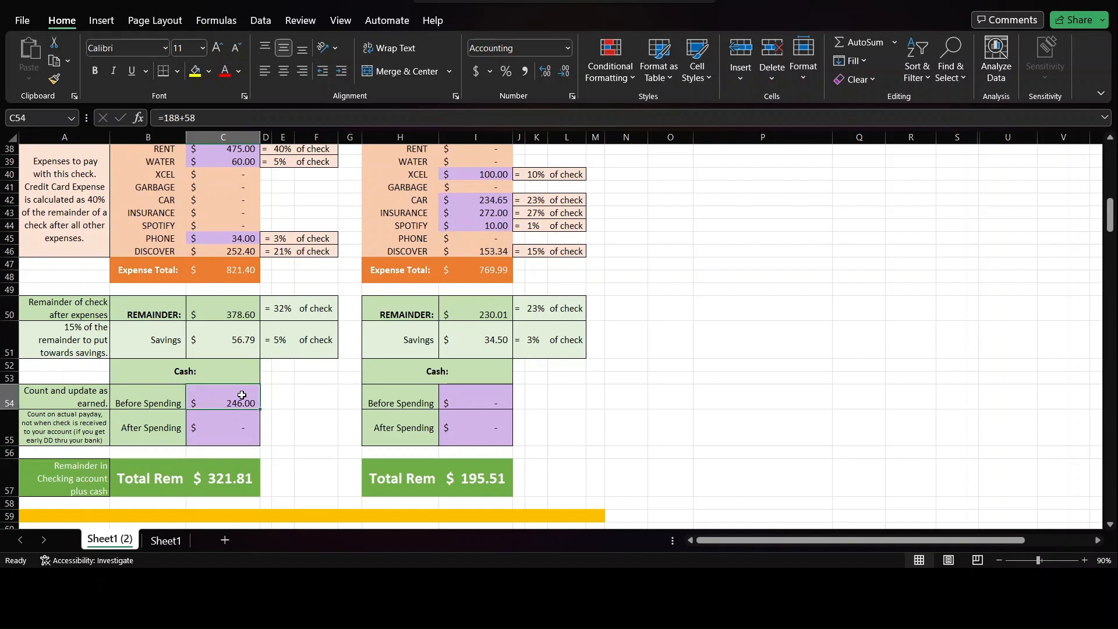
double_click(242, 395)
key(Return)
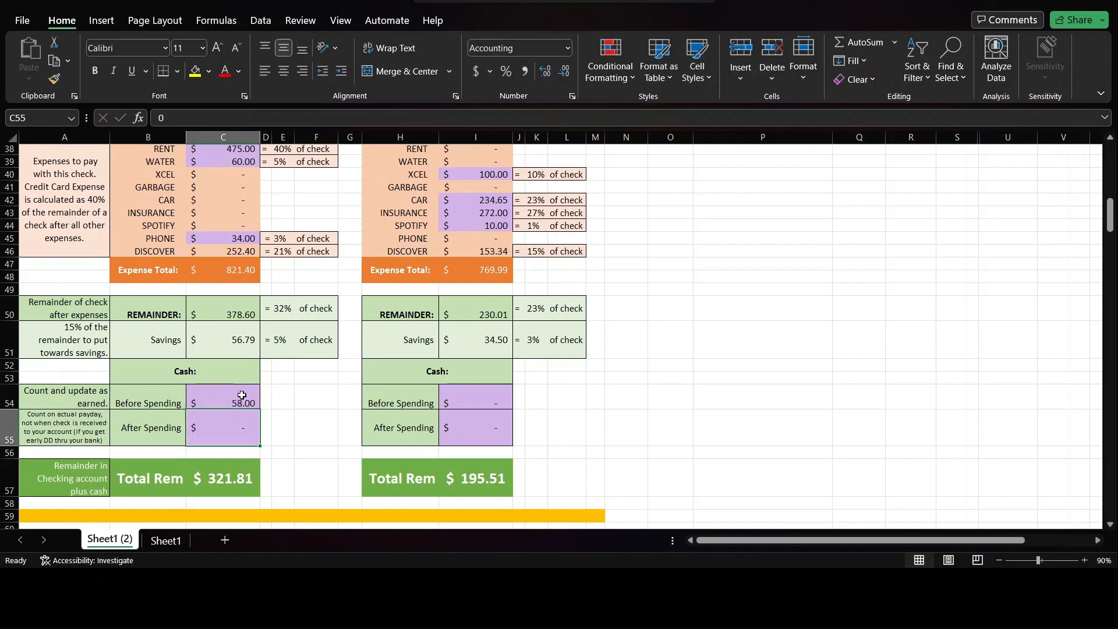
Inspect the formula behind the June 30/31 RENT label in B38 and locate its source label in B9.
scroll(858, 503, up, 2)
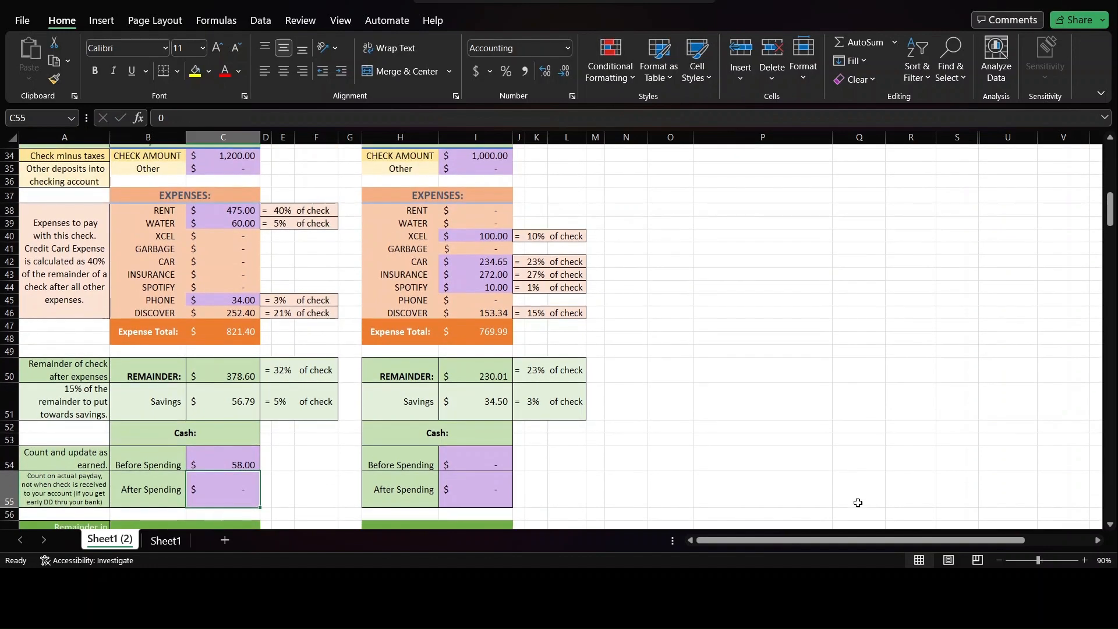
scroll(857, 502, down, 5)
scroll(855, 499, up, 6)
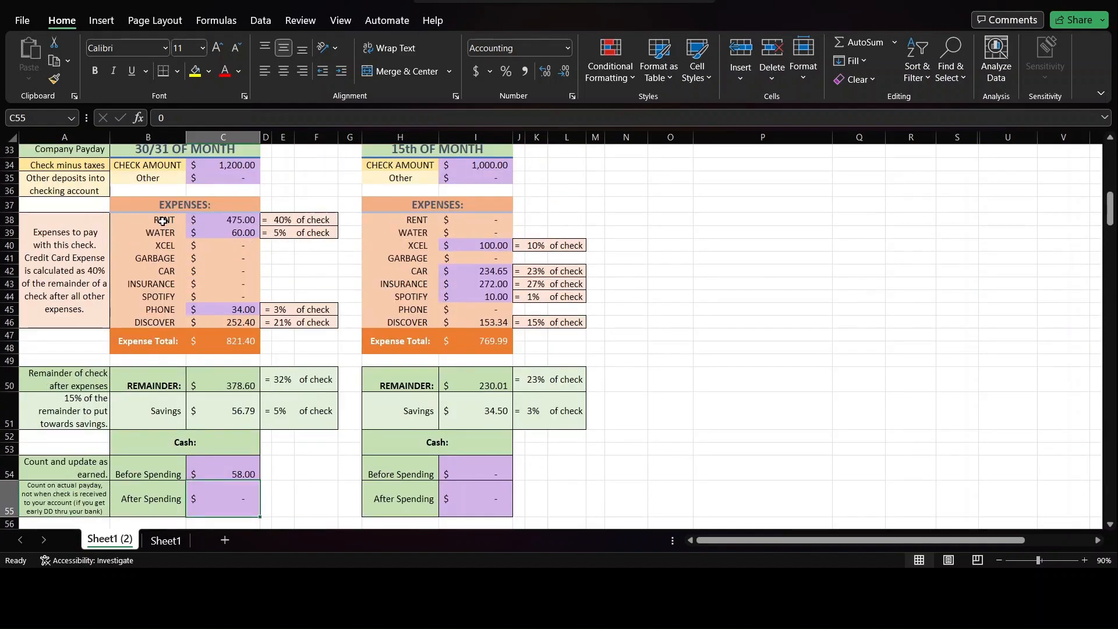
click(163, 221)
scroll(165, 227, up, 10)
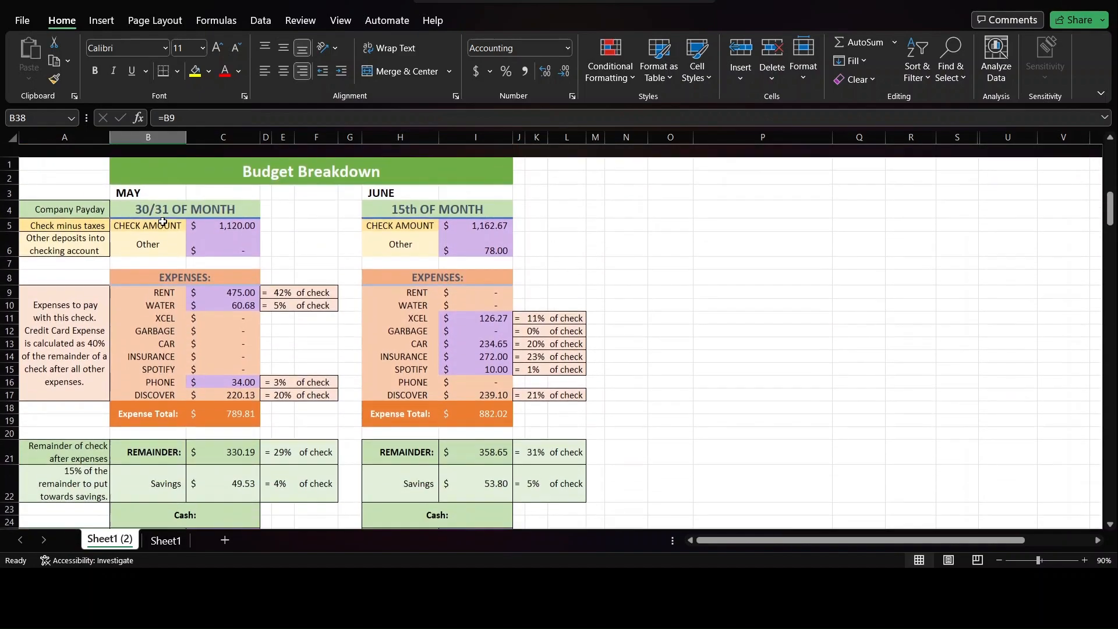
scroll(166, 231, down, 1)
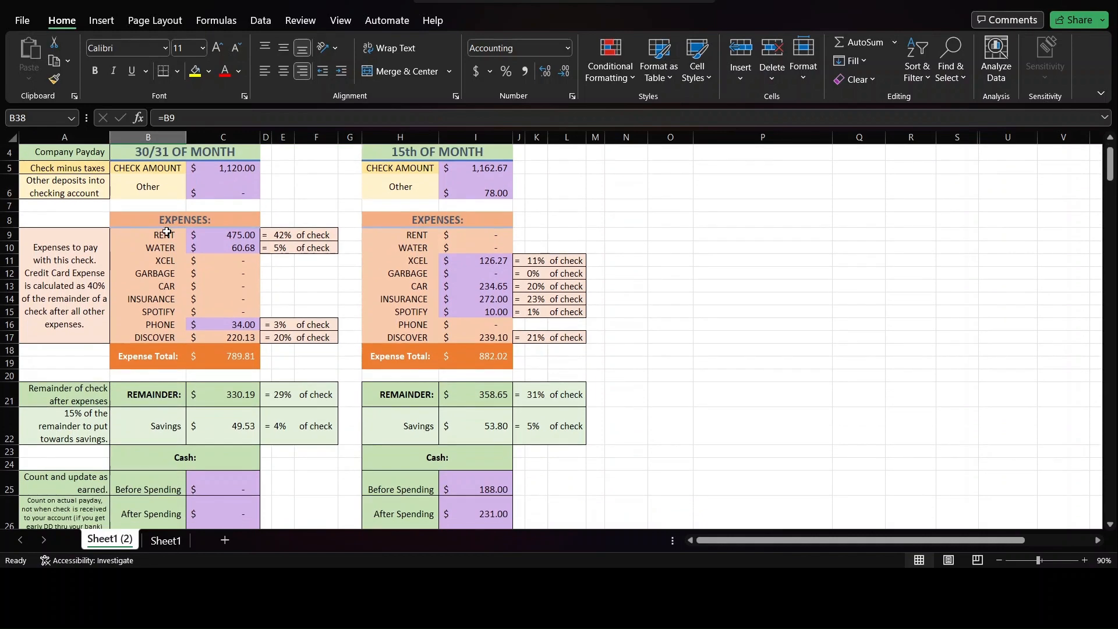
Review the first block's labels in B4 to B10: the payday heading, check amount, other deposits, expenses heading, rent and water.
click(159, 154)
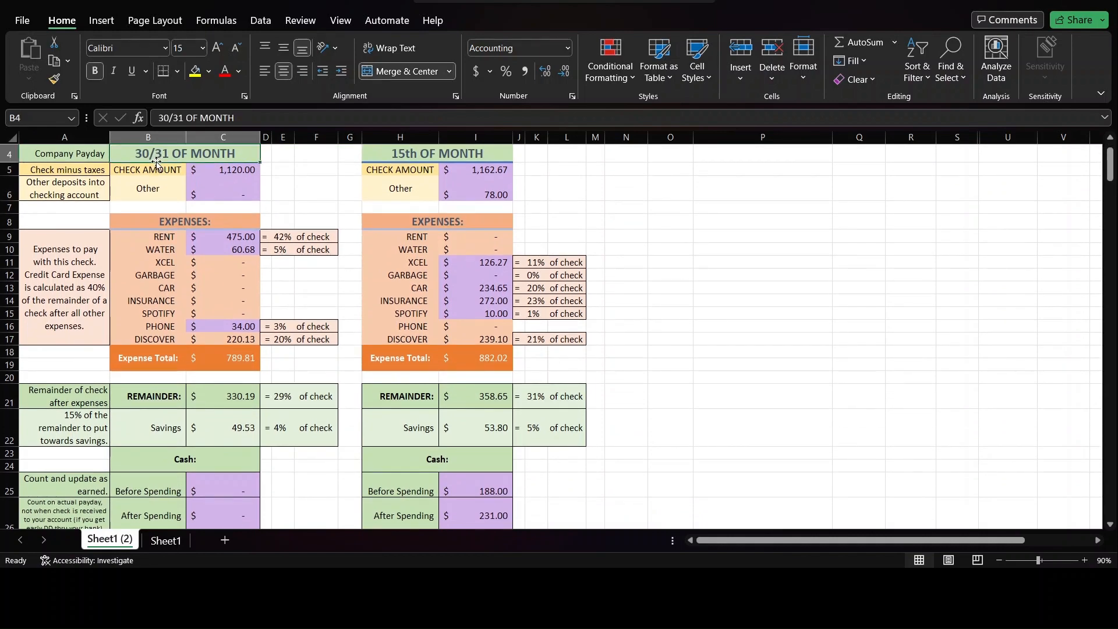
click(157, 169)
click(156, 180)
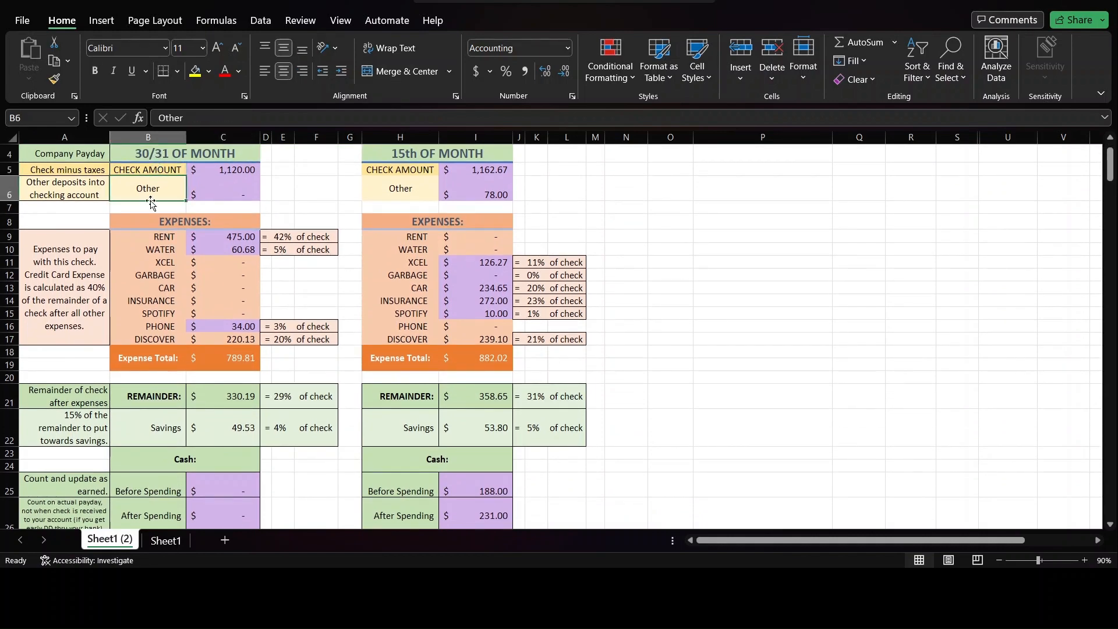
click(150, 207)
click(148, 225)
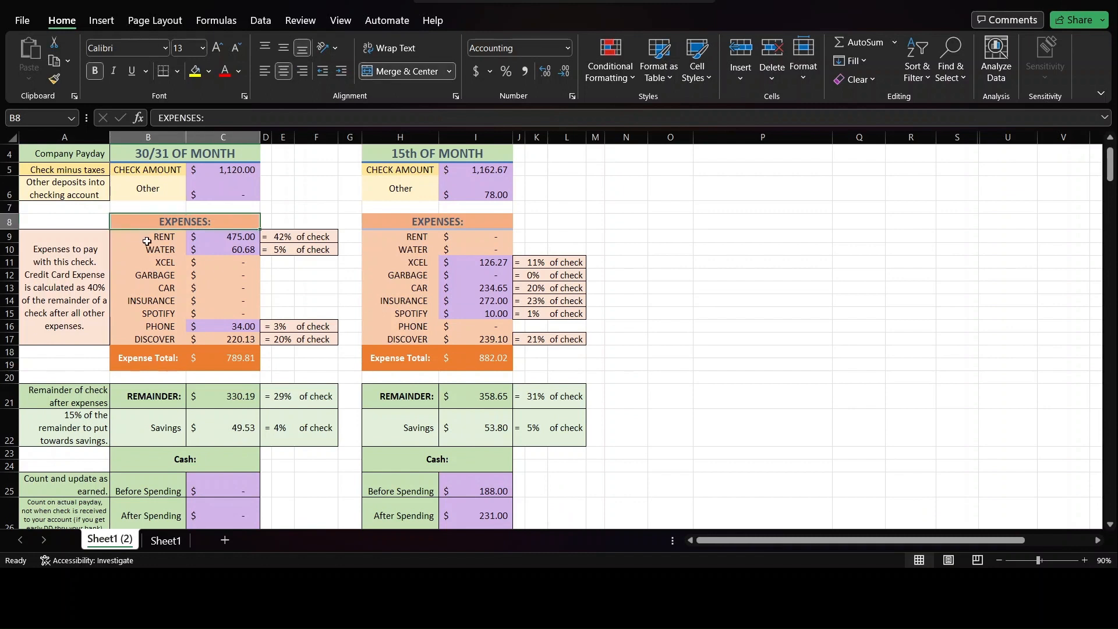
click(147, 237)
click(147, 250)
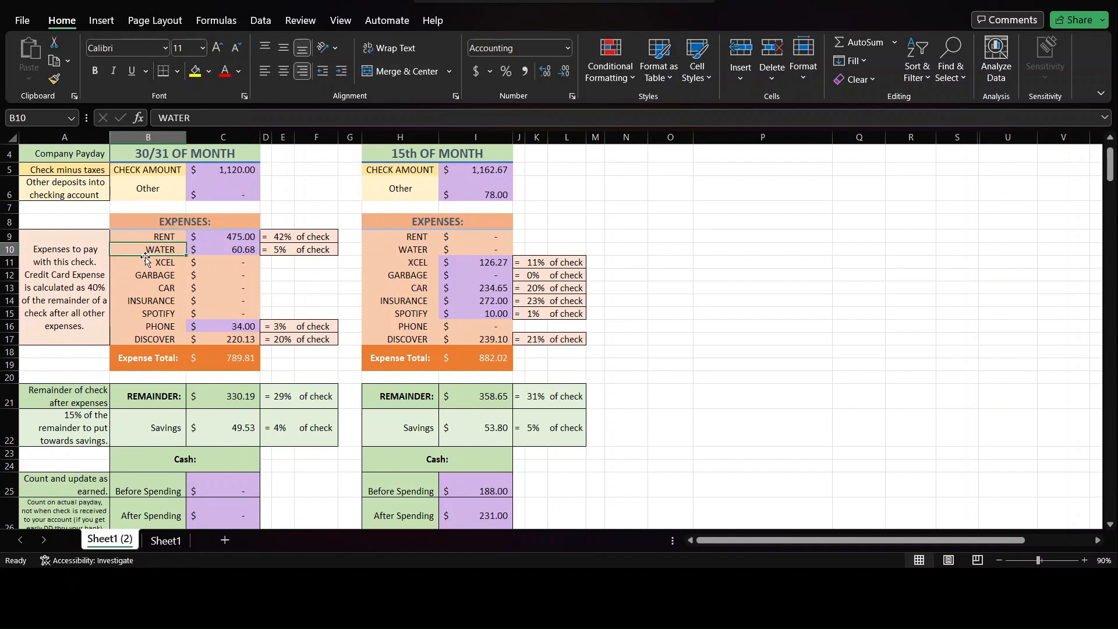
click(171, 174)
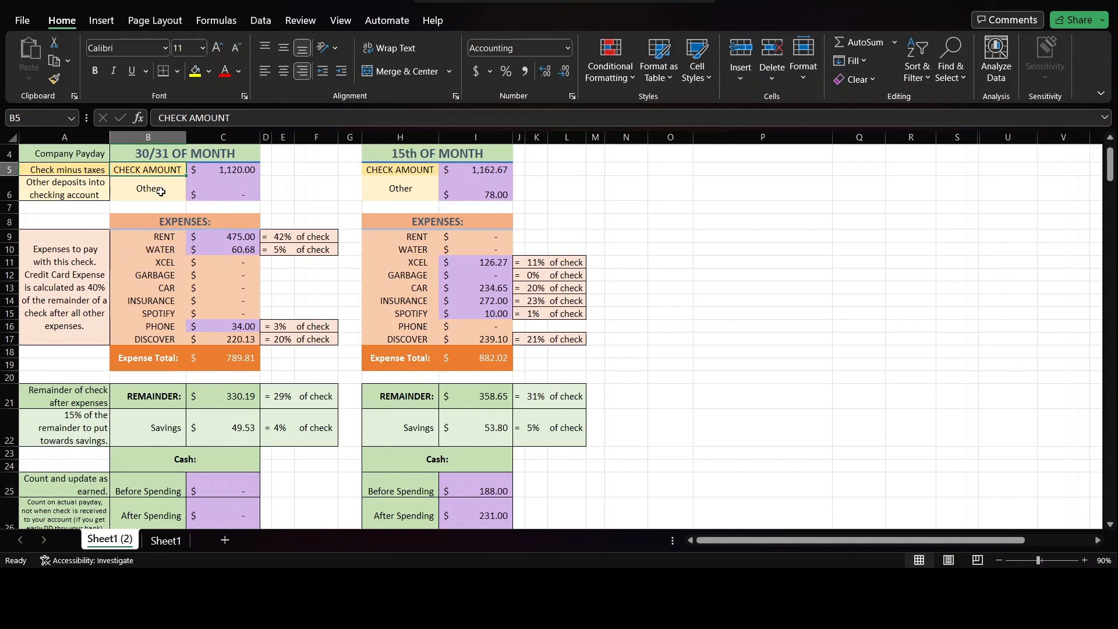
Examine the May 30/31 savings formula in C22 along with the rest of that check's block.
scroll(177, 324, down, 6)
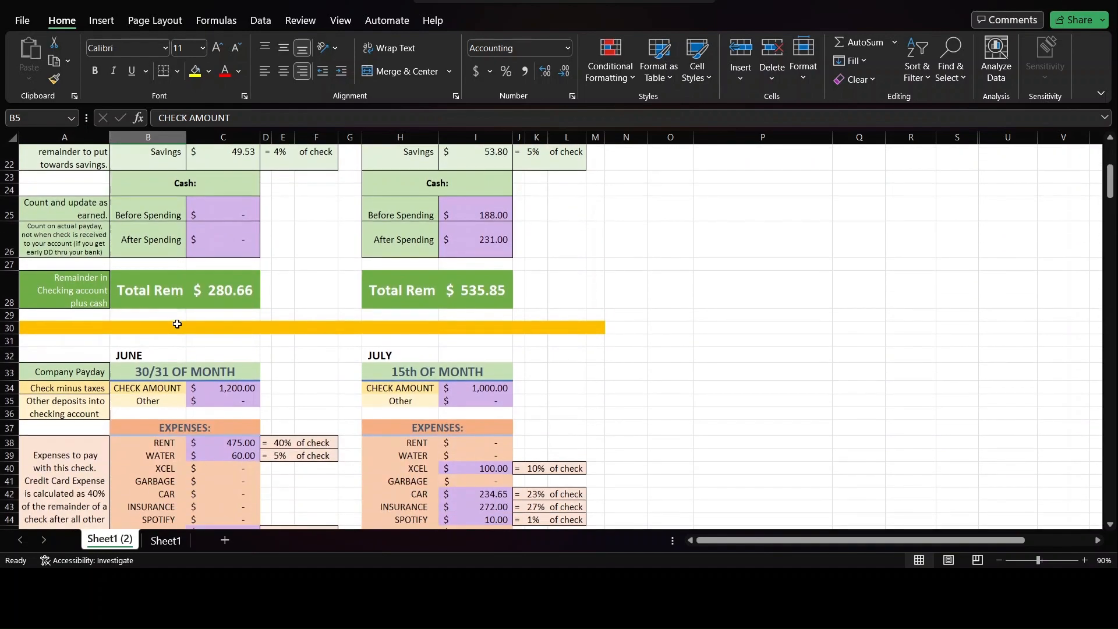
scroll(407, 228, up, 7)
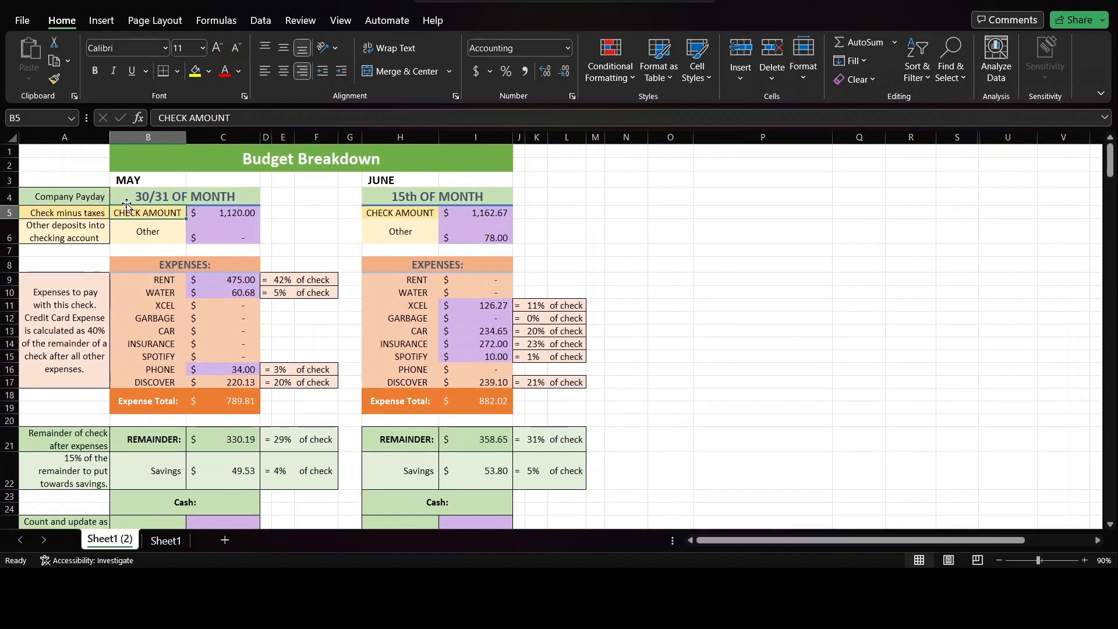
click(126, 222)
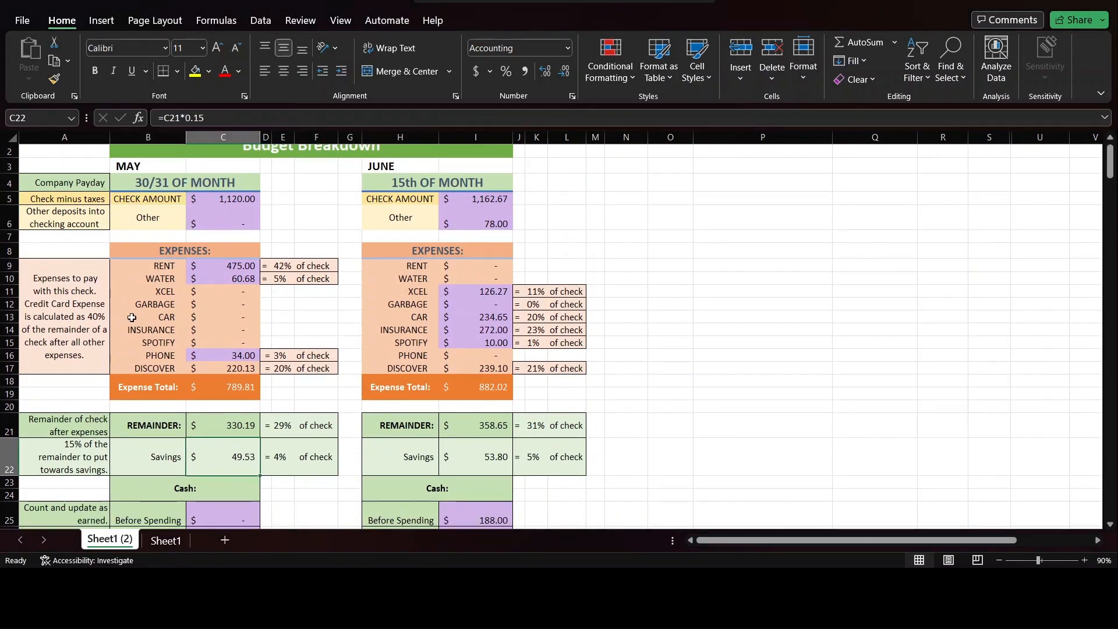
scroll(131, 317, down, 3)
scroll(130, 309, up, 4)
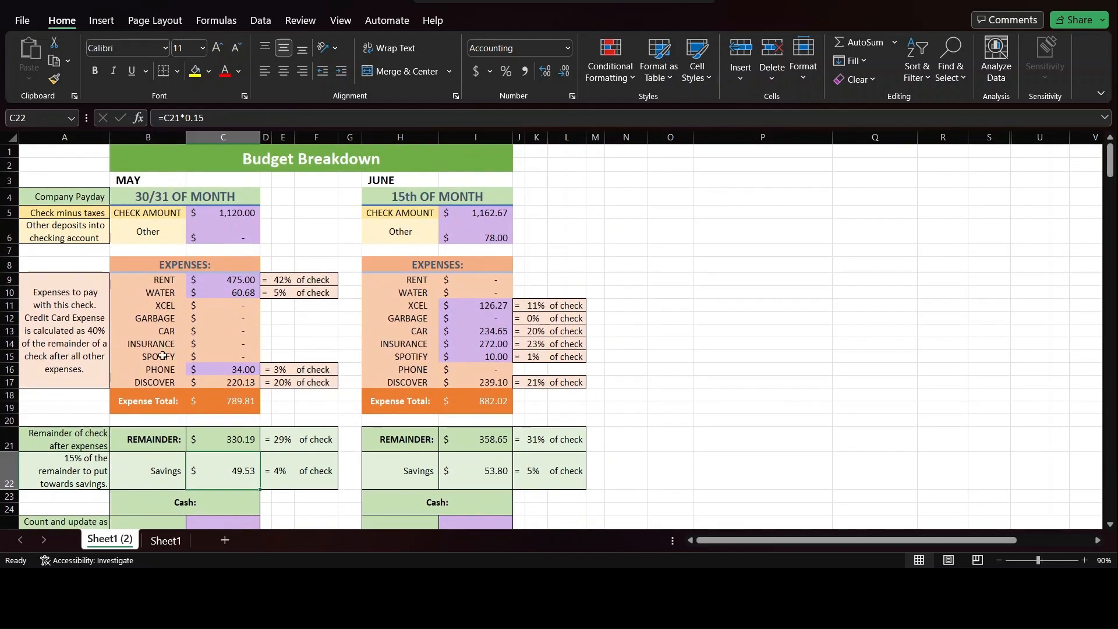
scroll(162, 355, down, 3)
scroll(186, 344, up, 2)
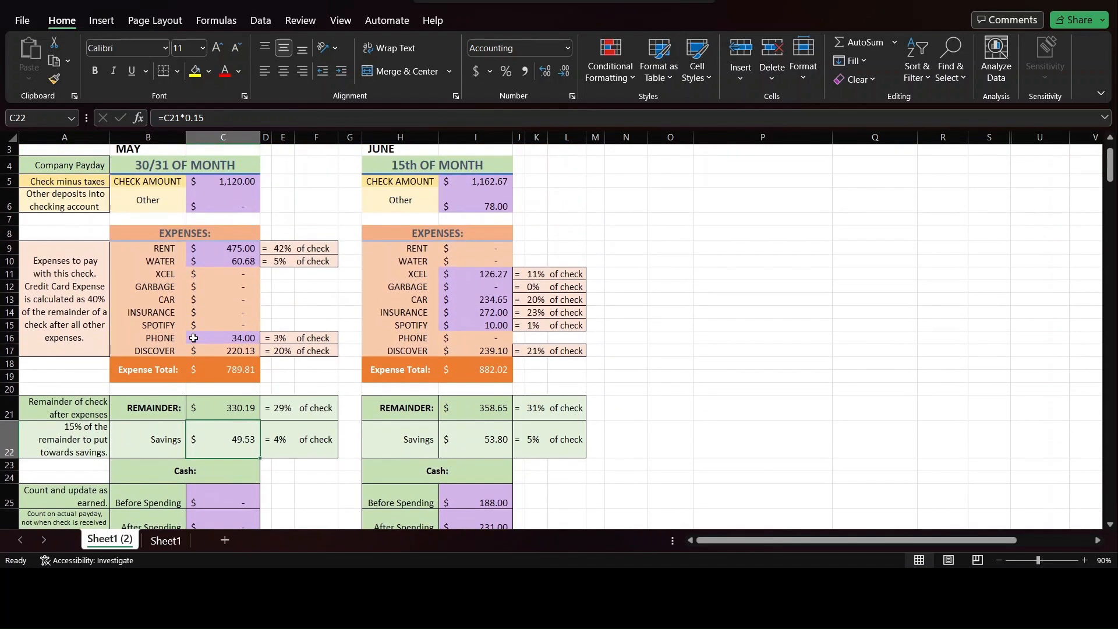
scroll(419, 281, down, 1)
Compare the June 15th CAR and INSURANCE label formulas in H13 and H14 with the source labels in column B.
click(420, 281)
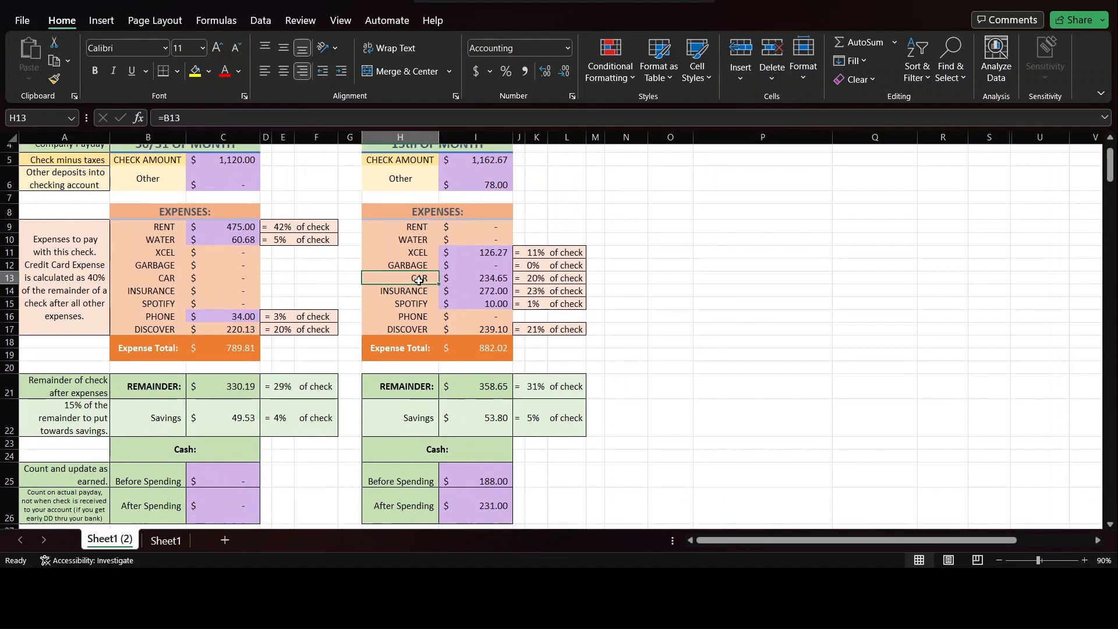
scroll(419, 282, down, 1)
scroll(419, 281, down, 2)
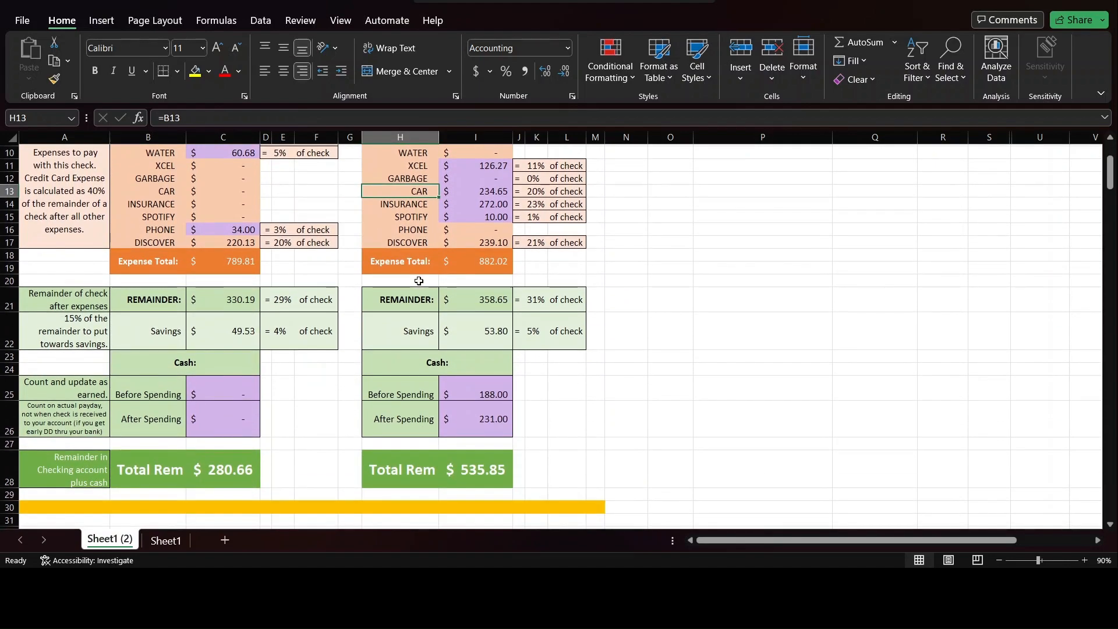
scroll(419, 281, up, 4)
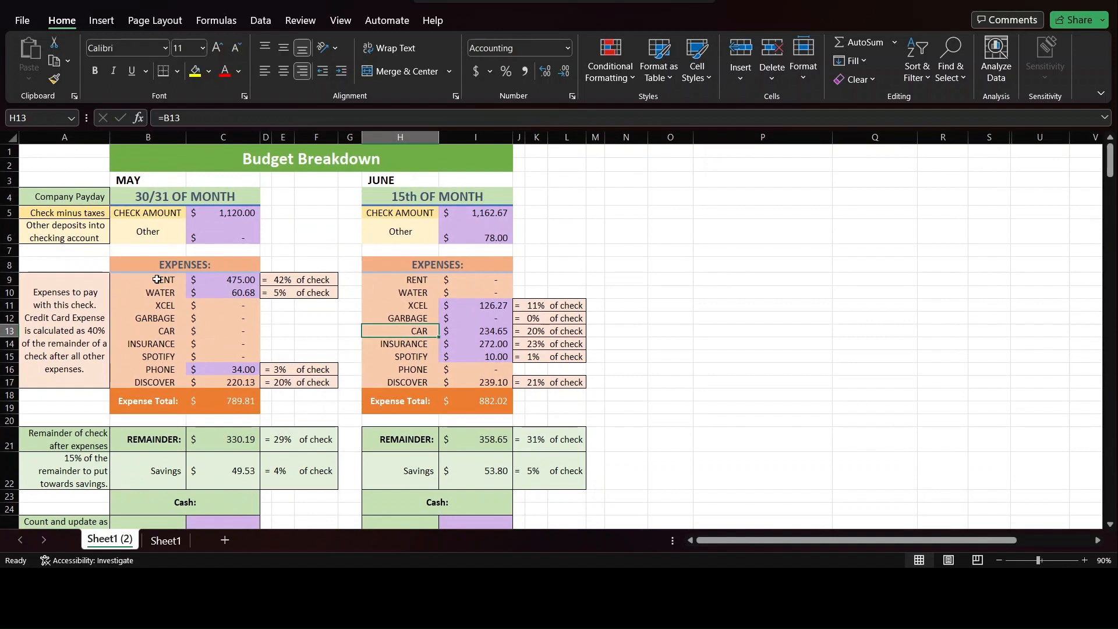
click(157, 279)
click(153, 343)
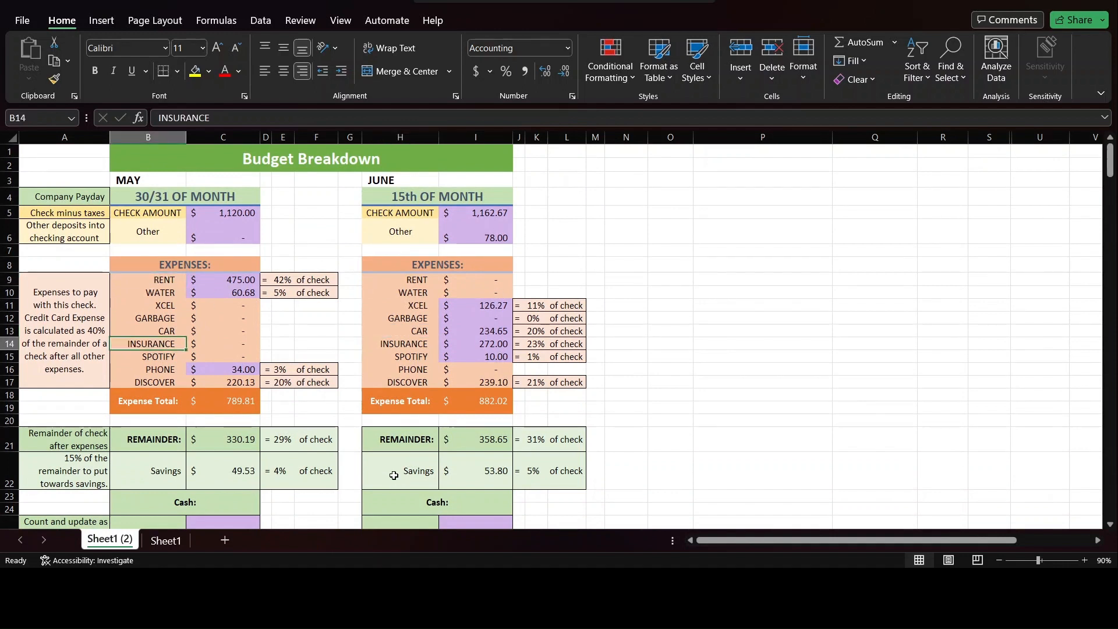
click(422, 342)
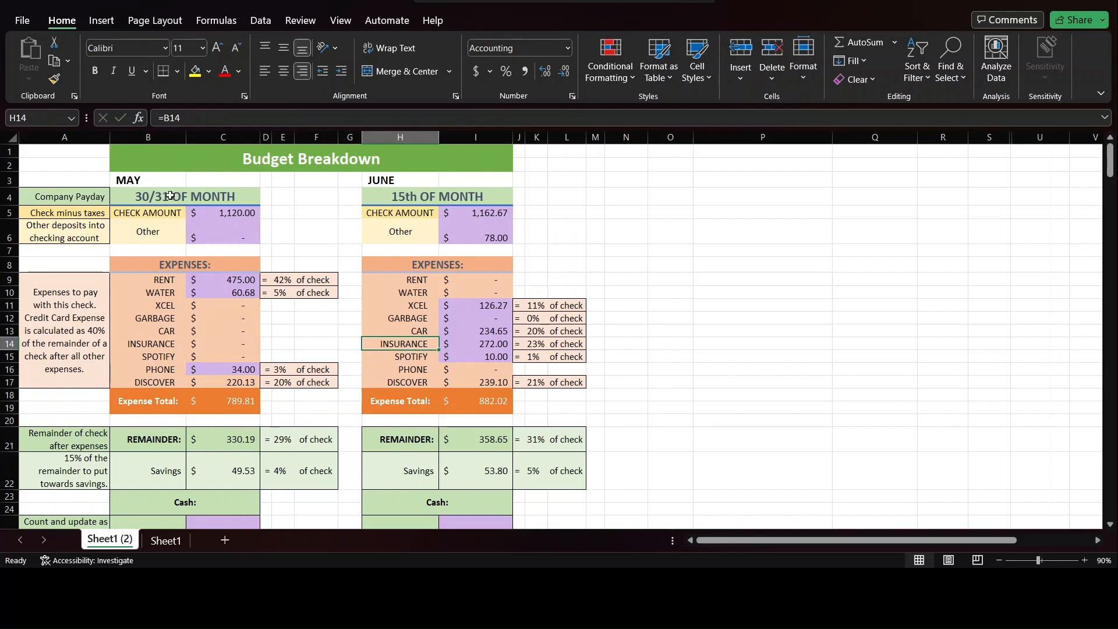
click(135, 342)
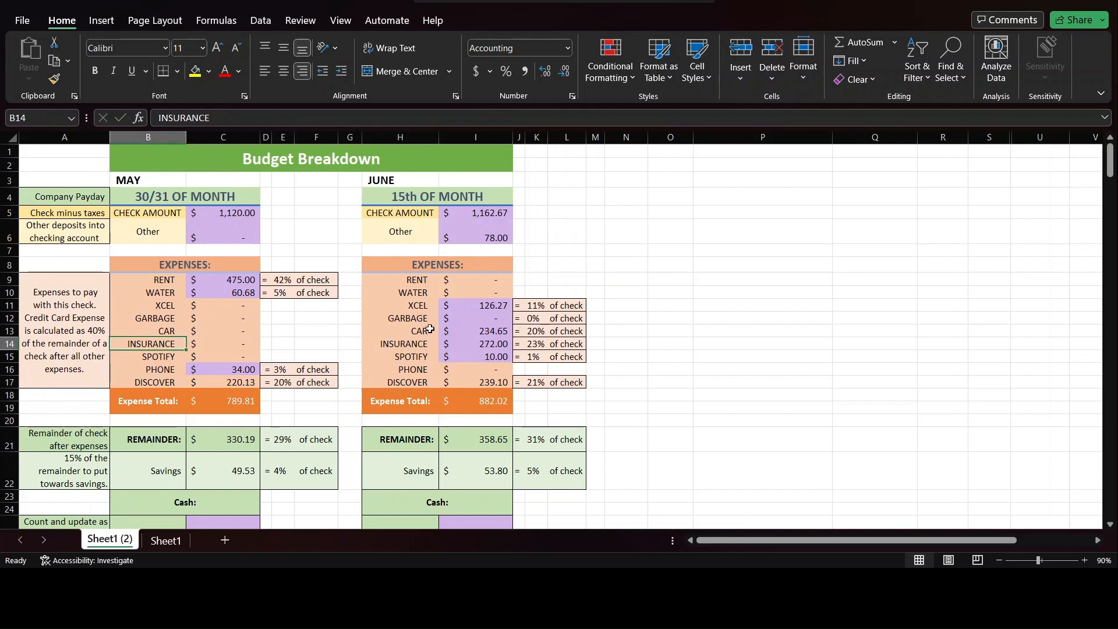
Trace the July 15th INSURANCE label formula in H43 back to its source label in B14.
scroll(429, 329, down, 8)
click(416, 416)
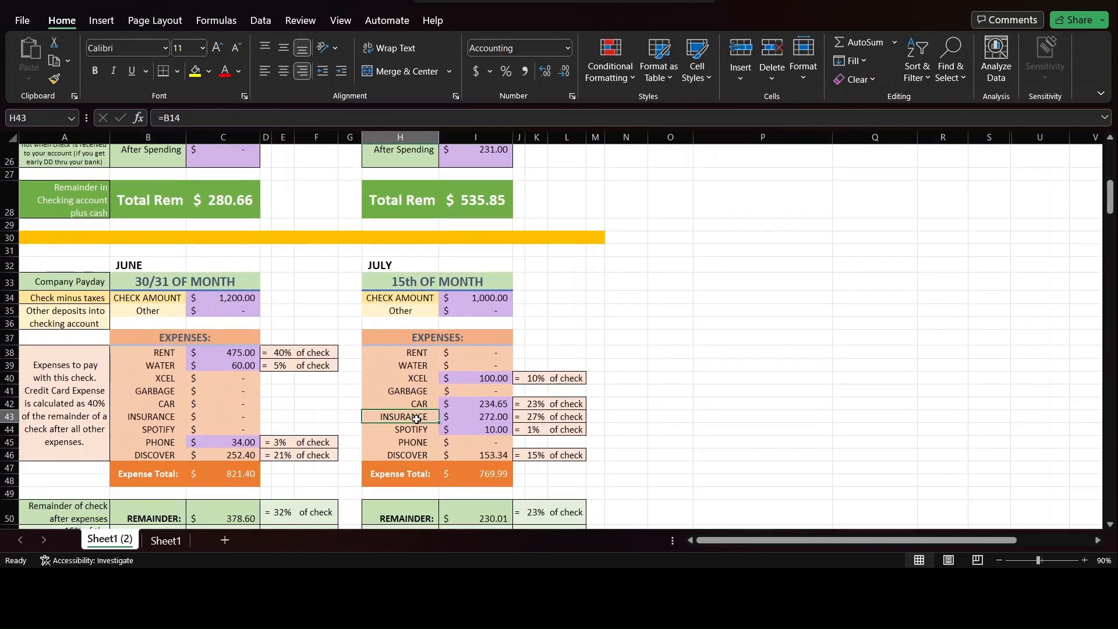
scroll(414, 417, up, 8)
click(168, 343)
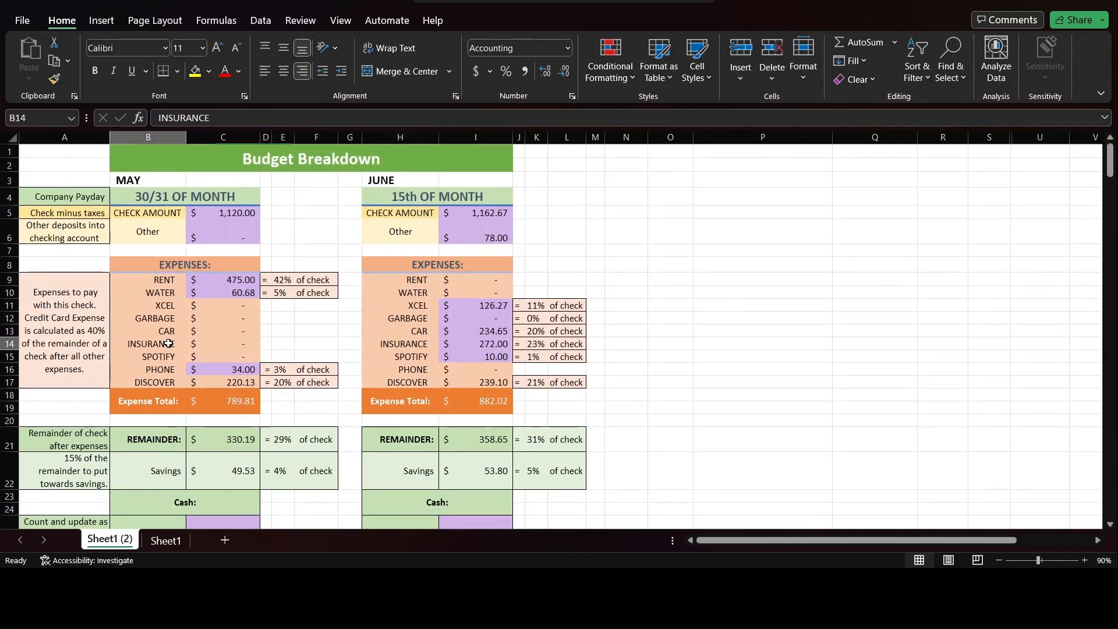
scroll(425, 330, down, 2)
scroll(426, 327, up, 4)
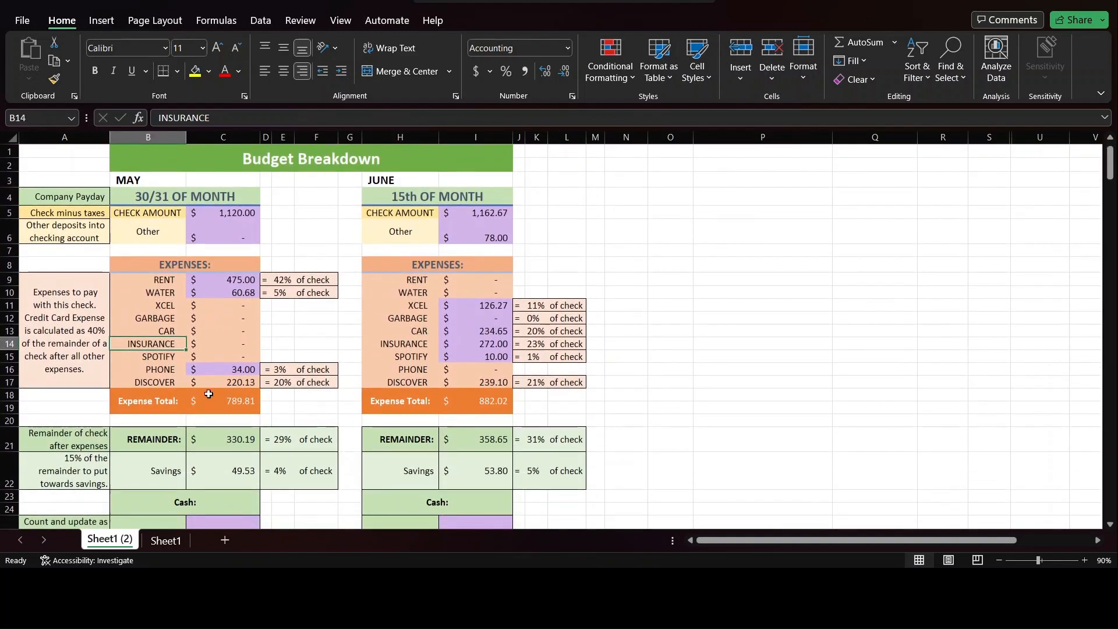
Rename the DISCOVER expense label in B17 to Credit and check the linked labels in the other check blocks.
click(153, 382)
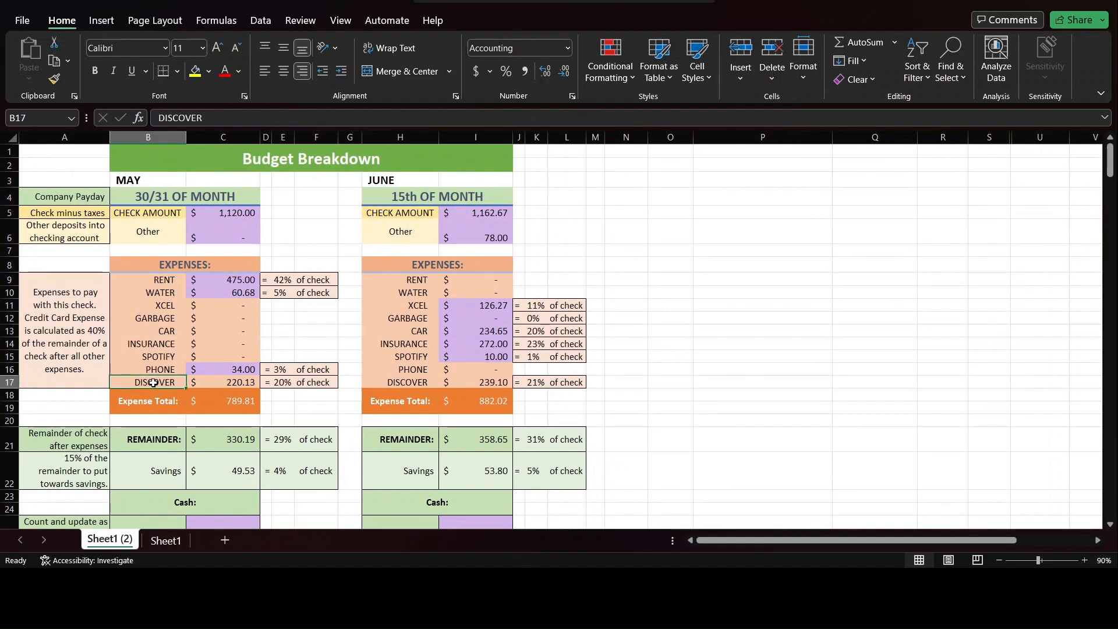
text(Credit)
key(Return)
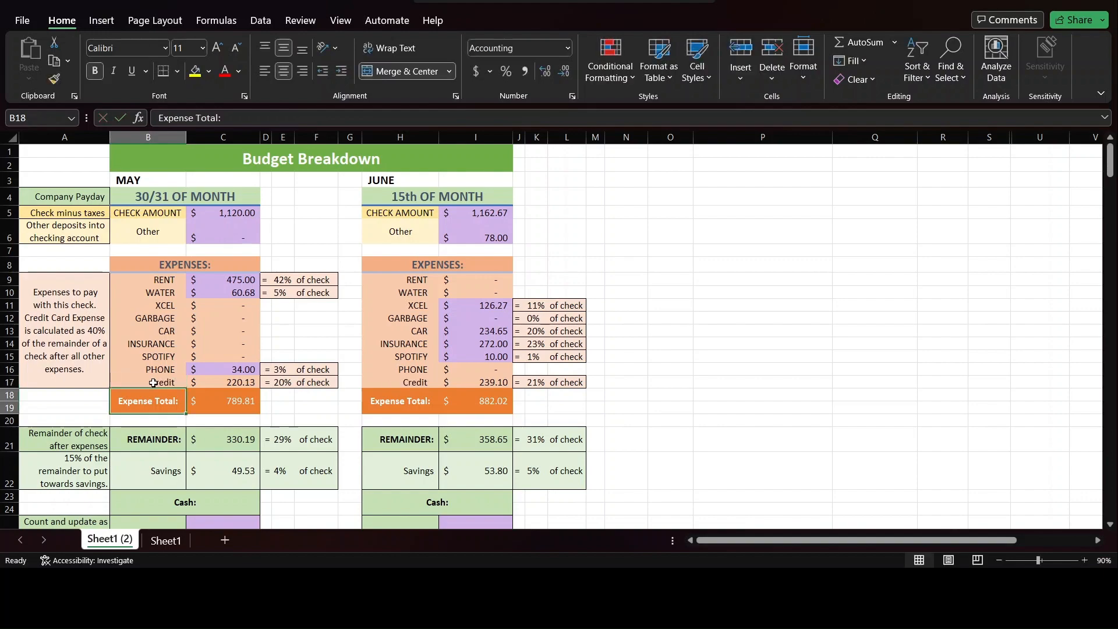
scroll(418, 381, down, 10)
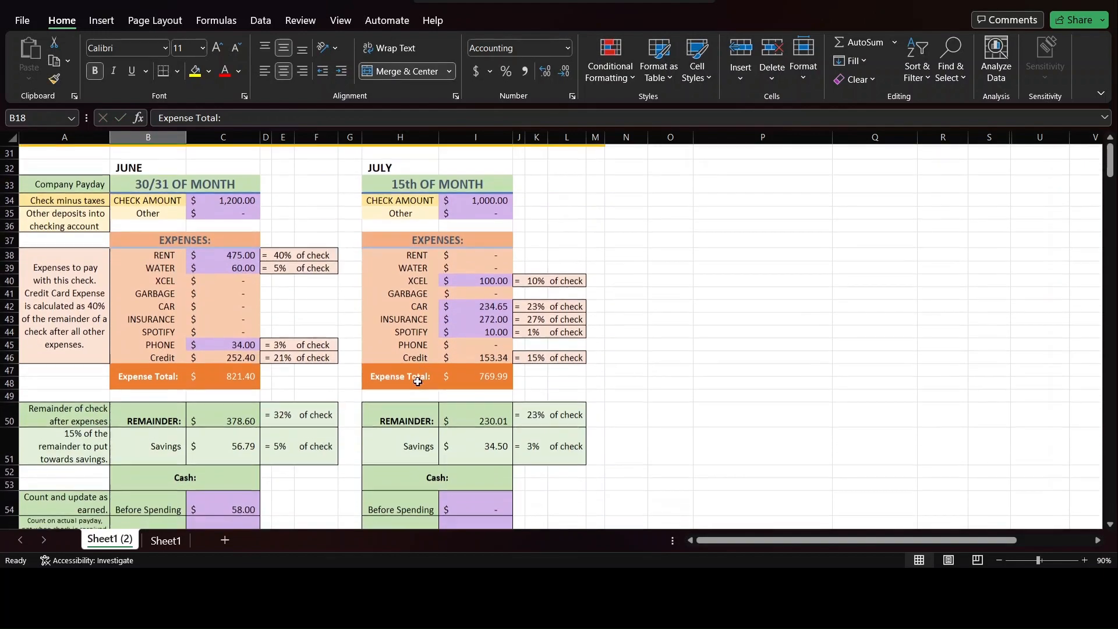
scroll(162, 347, up, 10)
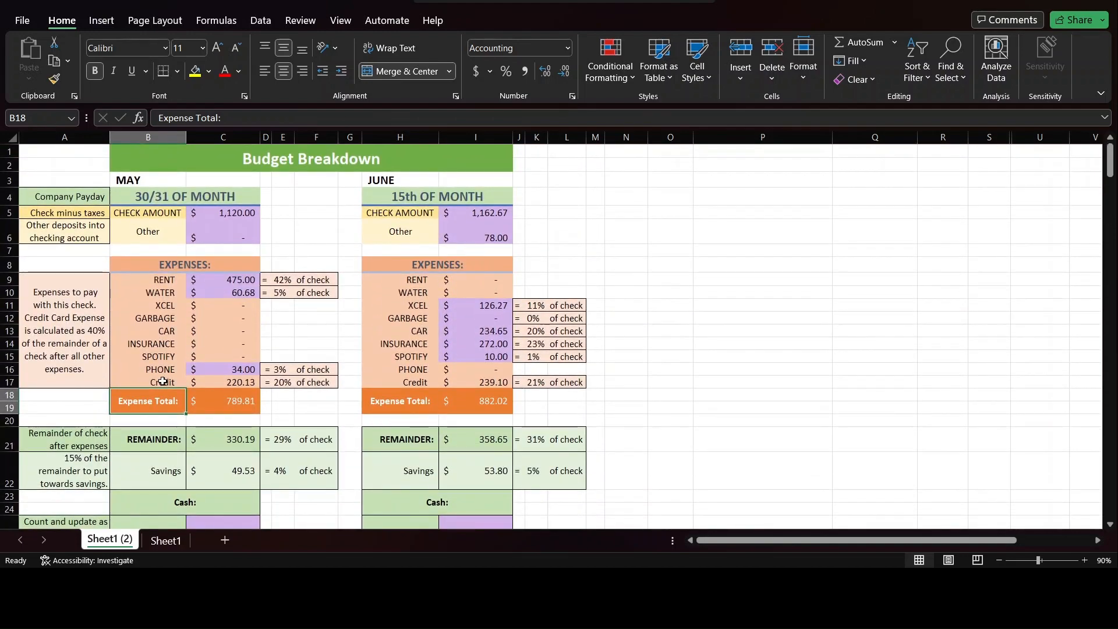
Undo the renaming of the May expense label in B17 to Credit.
key(ctrl+z)
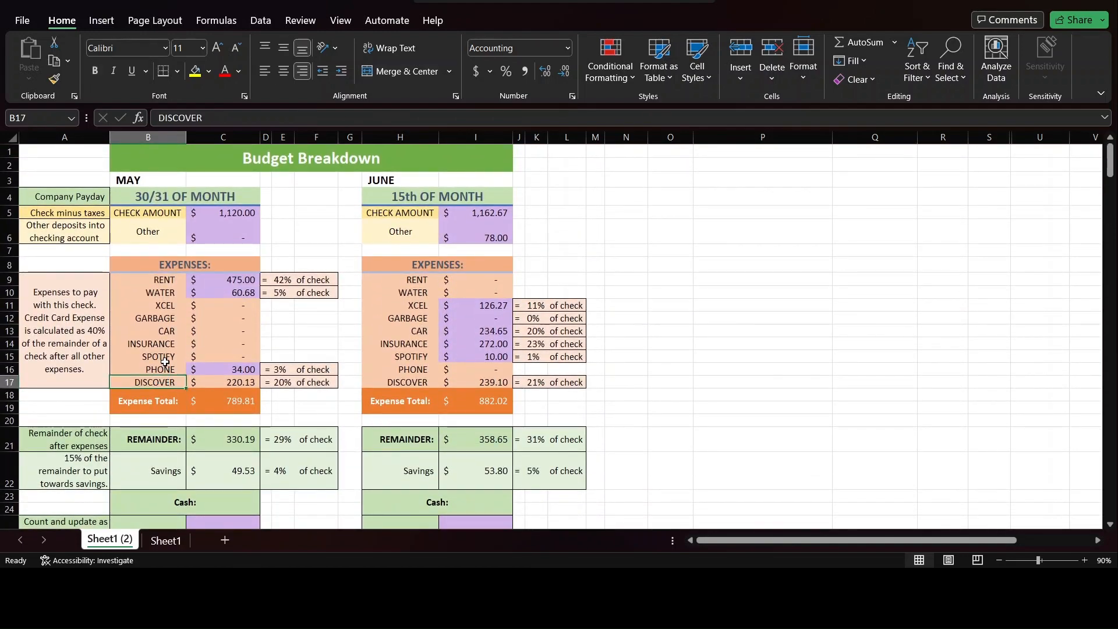
Rename the SPOTIFY expense label in B15 to Subs and check the linked labels in the other check blocks.
click(164, 358)
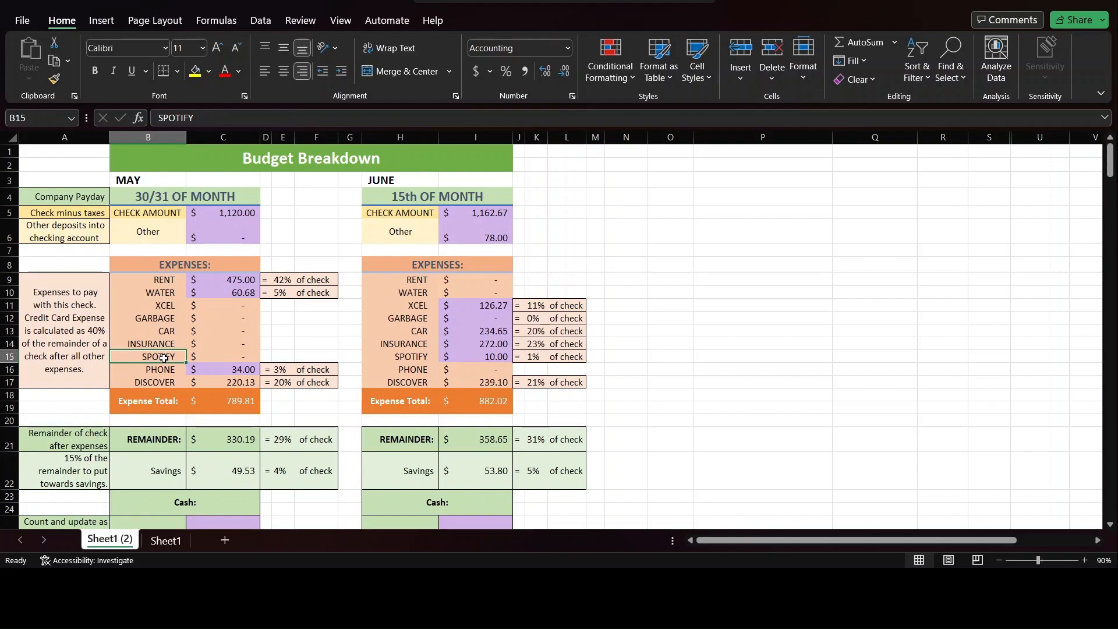
text(Subs)
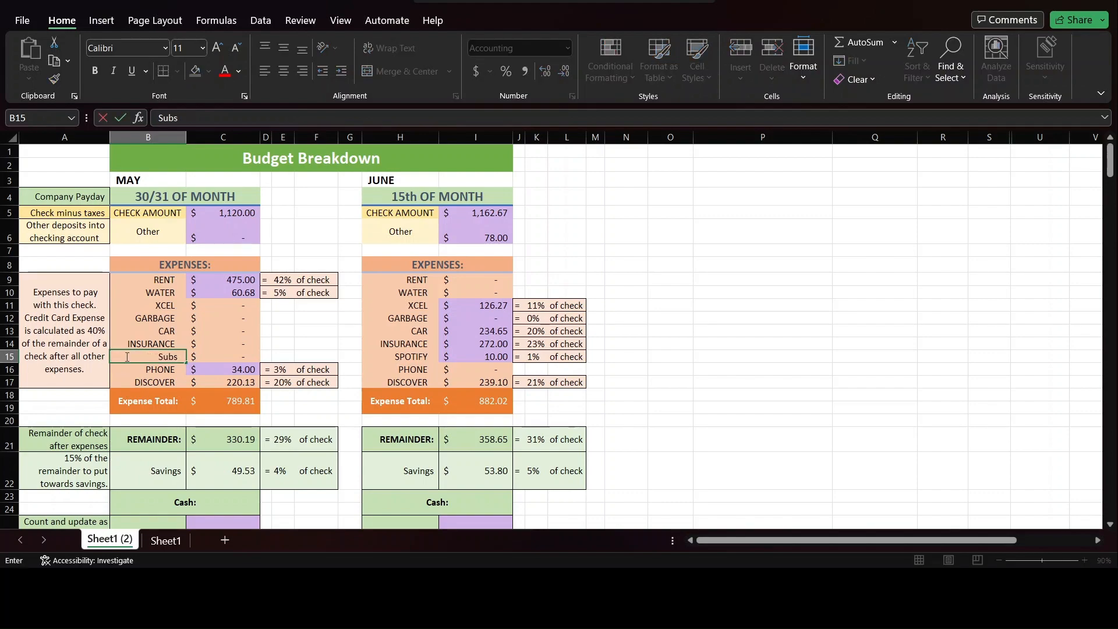
key(Return)
scroll(126, 357, down, 15)
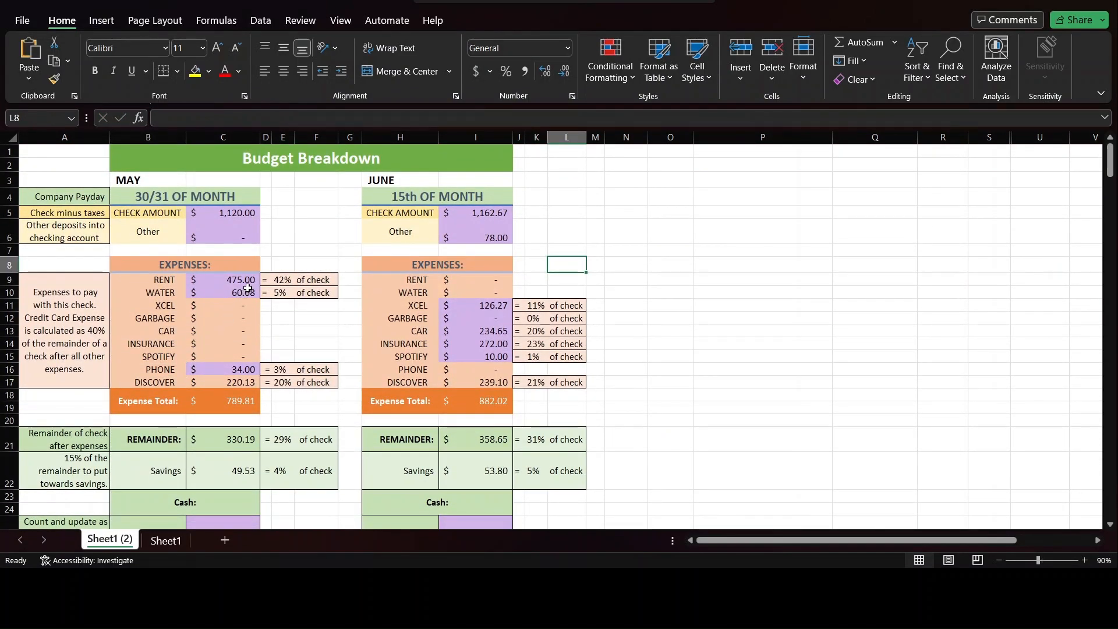
Review the May RENT and PHONE amounts in C9 and C16, and trace the RENT formulas in C38 and C67 to their source.
click(249, 280)
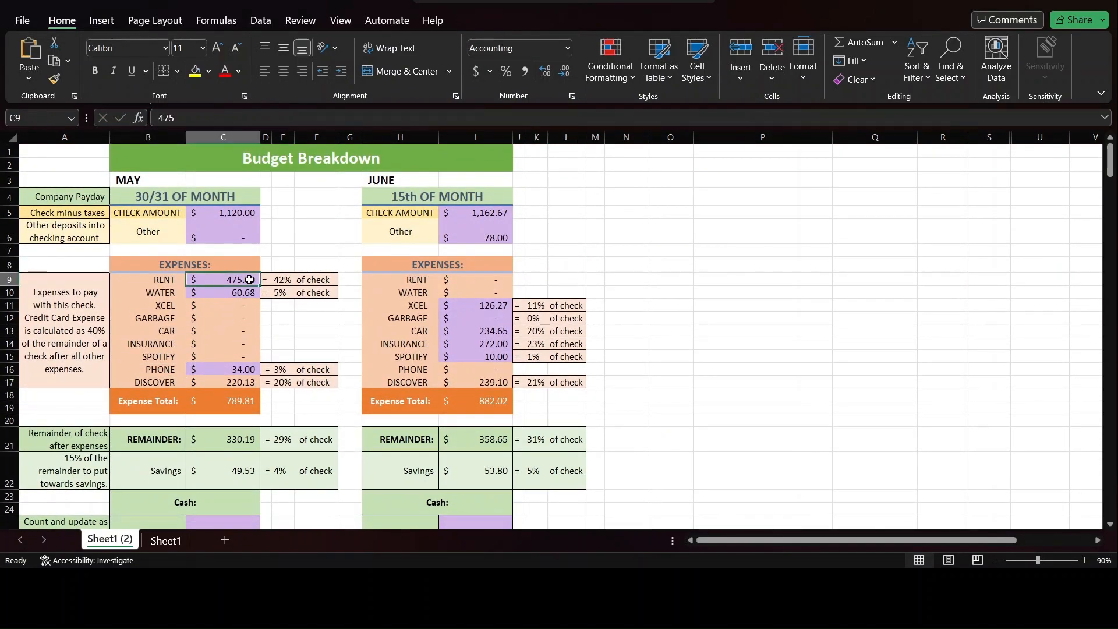
click(224, 372)
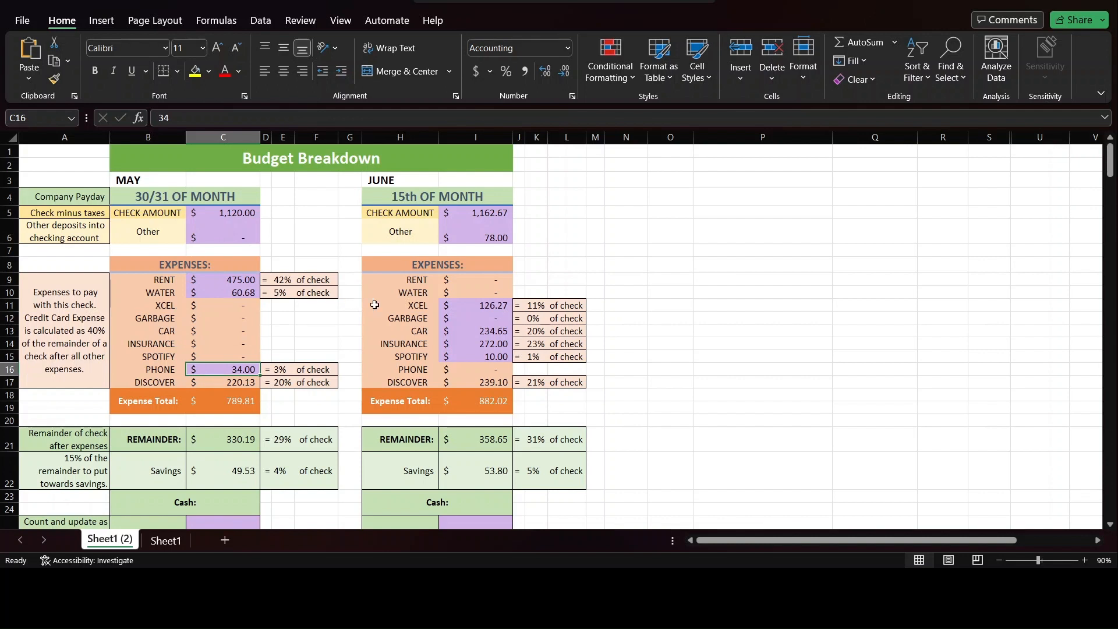
click(233, 281)
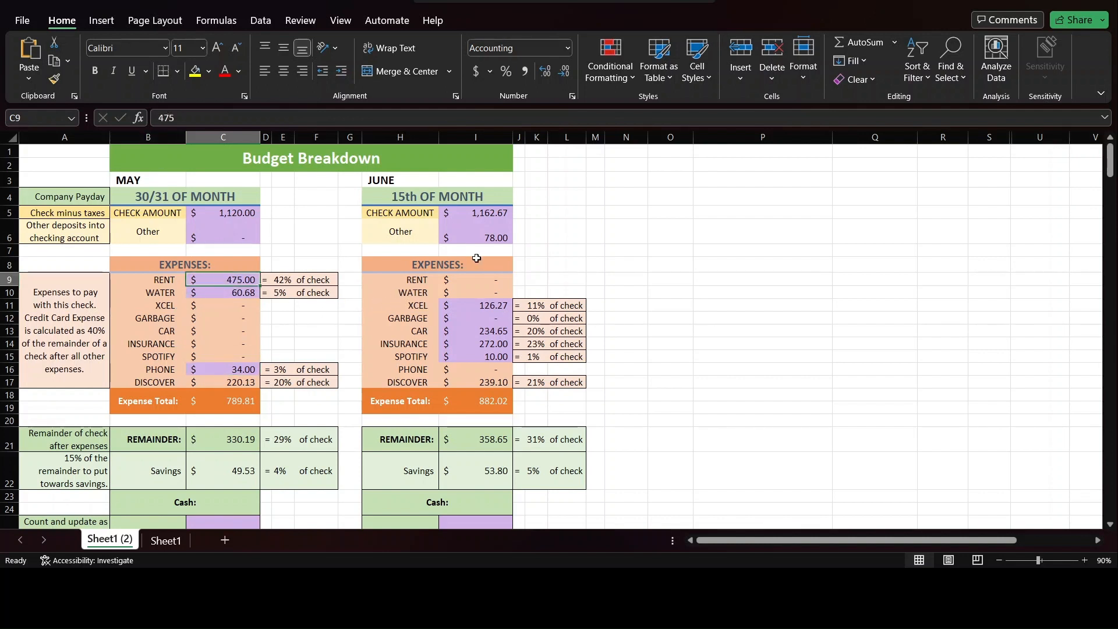
scroll(451, 375, down, 7)
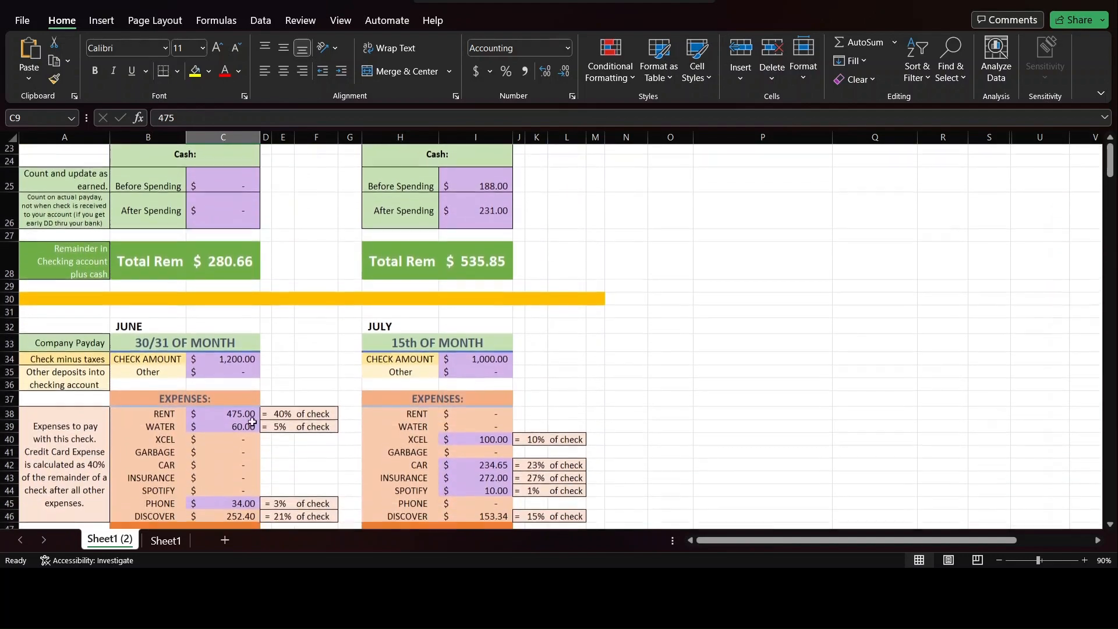
click(247, 407)
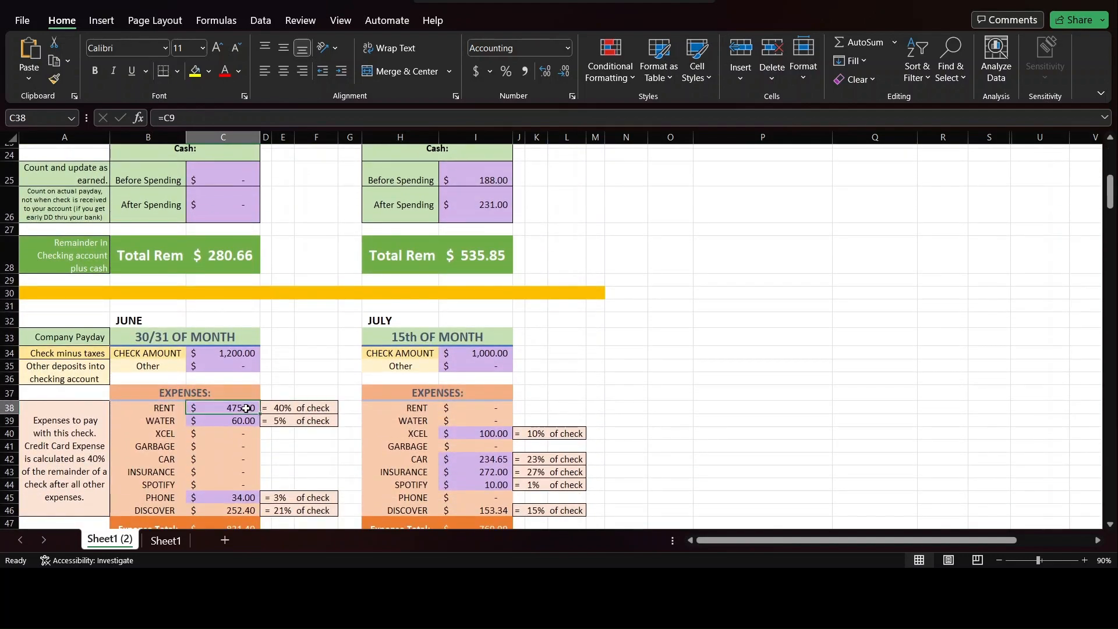
scroll(244, 154, down, 11)
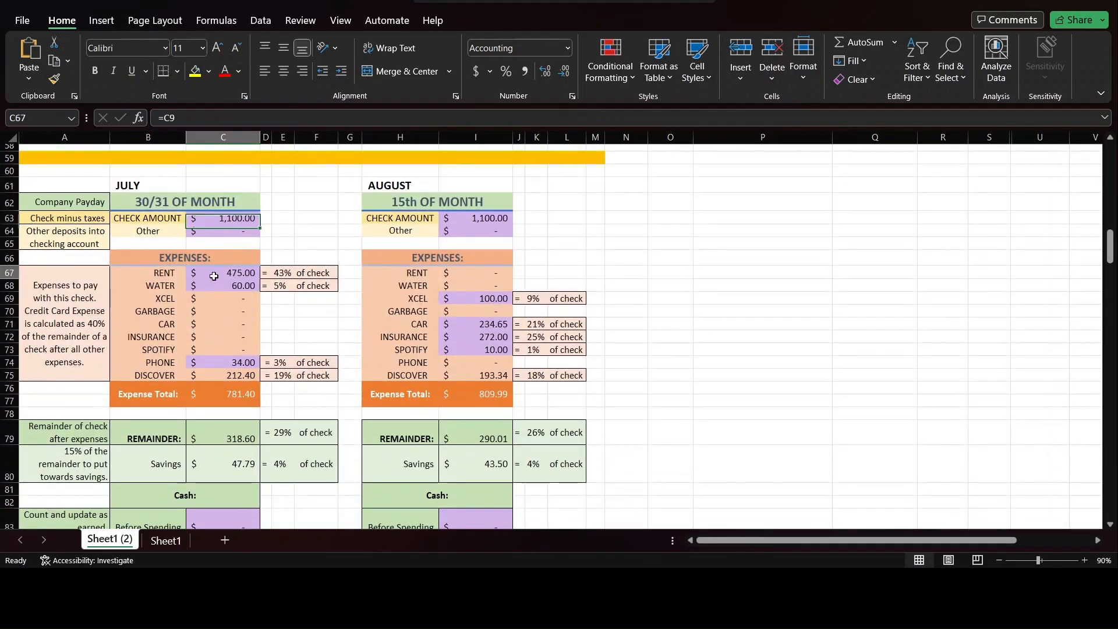
click(214, 276)
scroll(215, 278, up, 19)
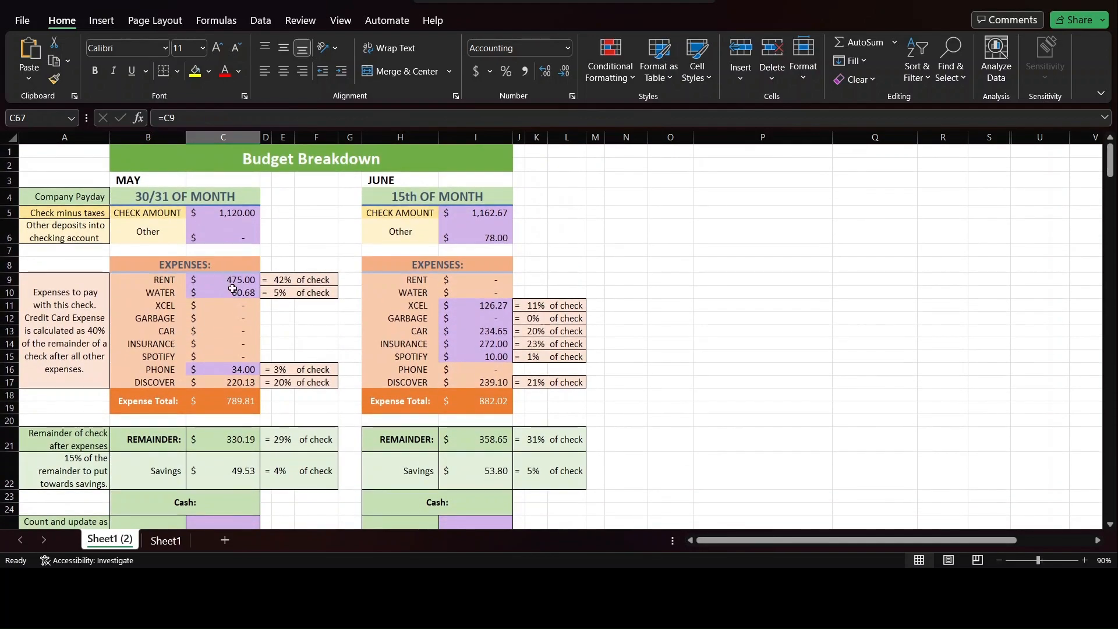
Set the May 30/31 RENT amount in C9 to 450 and check the linked June 30/31 rent.
click(240, 280)
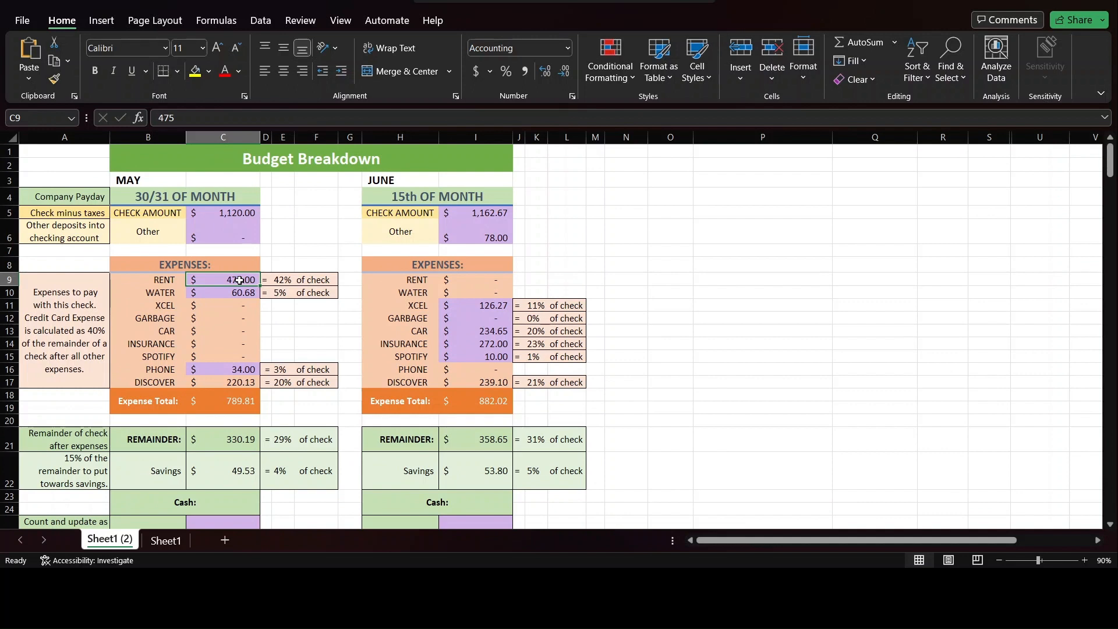
text(450)
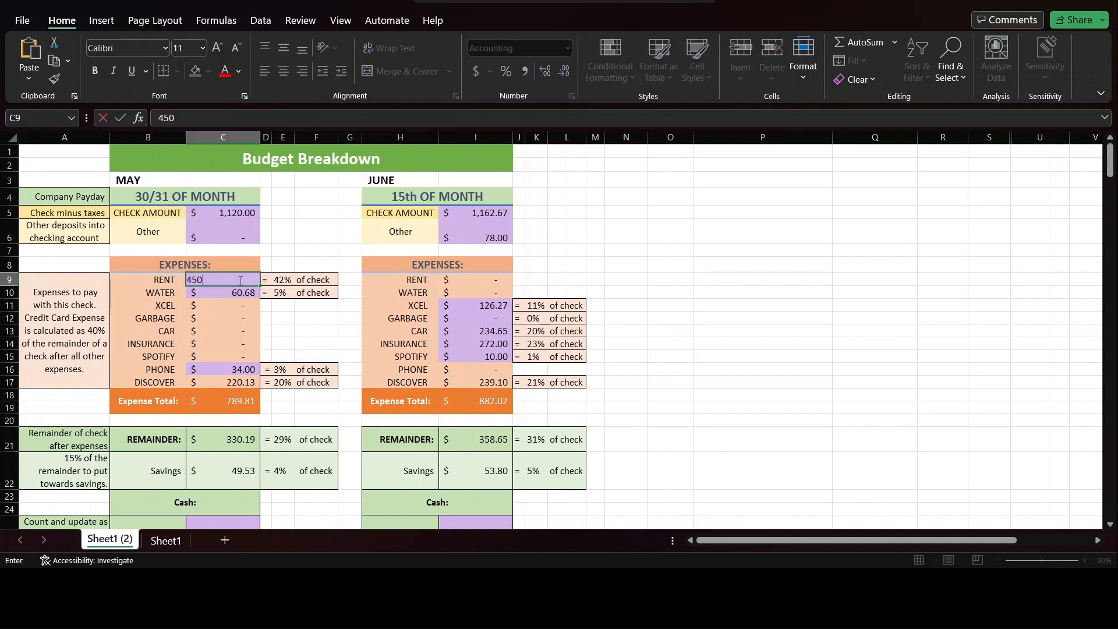
key(Return)
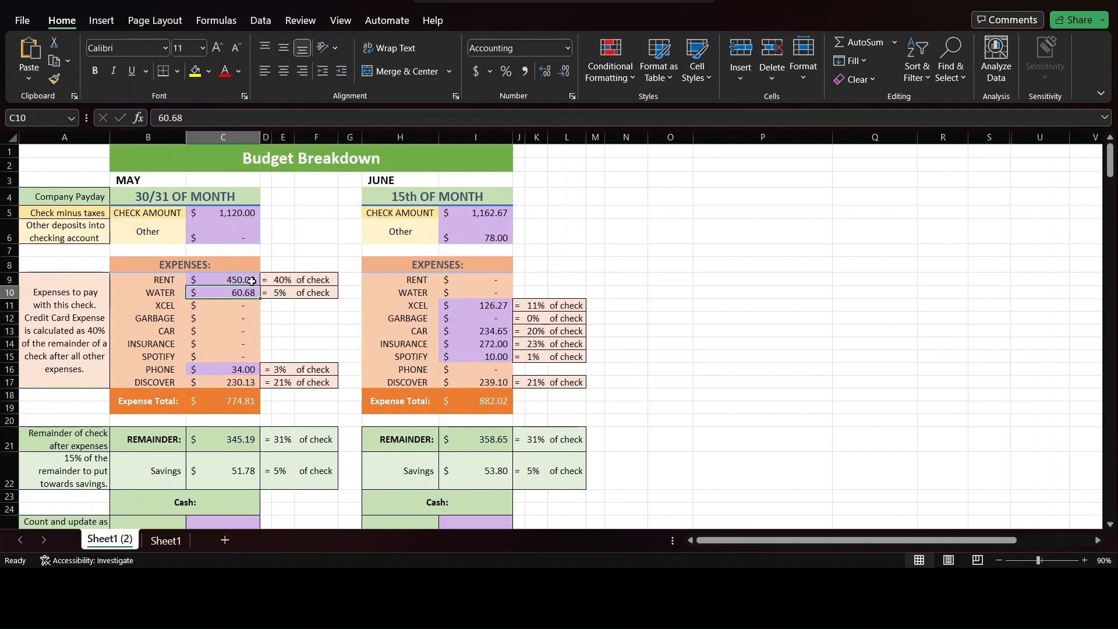
scroll(252, 281, down, 10)
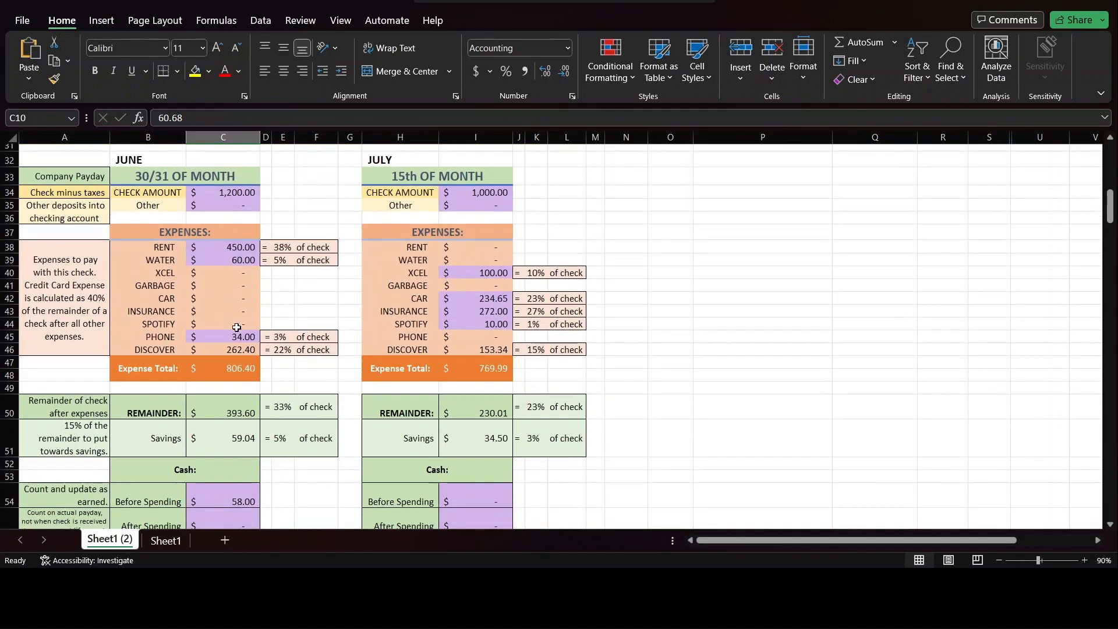
scroll(237, 327, up, 10)
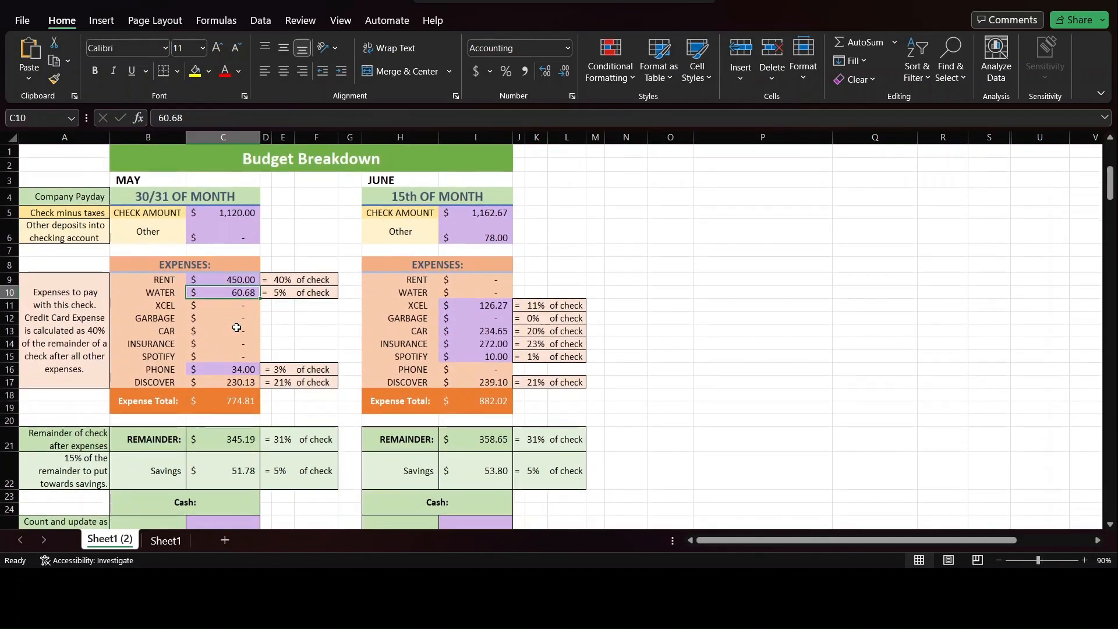
Set the May 30/31 RENT amount in C9 to 475 and review that check's block.
click(245, 279)
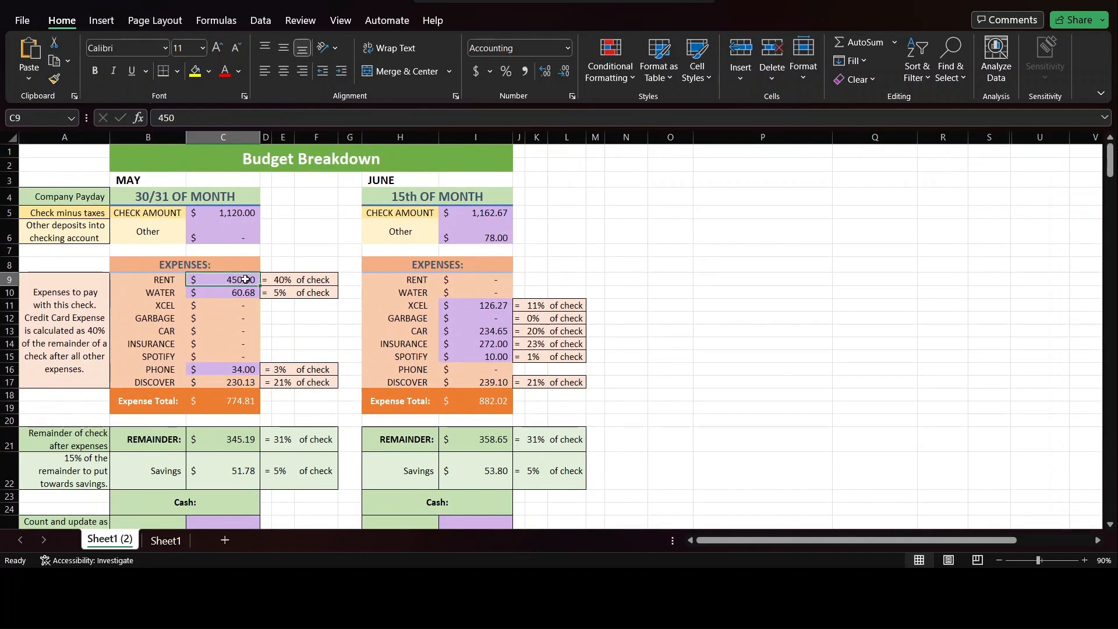
text(475)
key(Return)
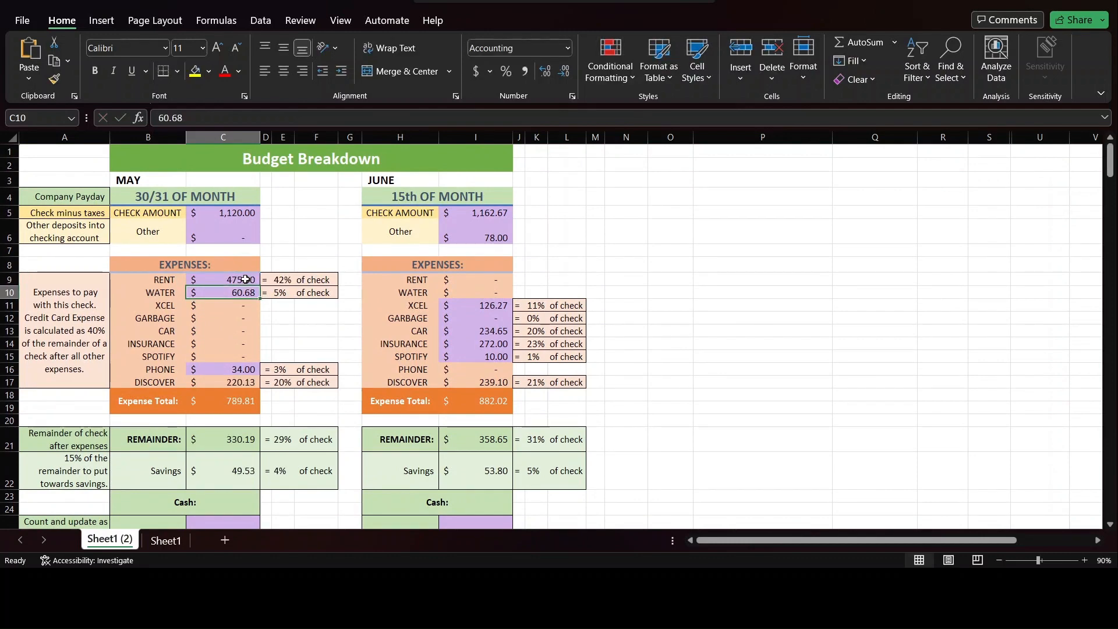
scroll(305, 340, down, 1)
scroll(305, 339, down, 1)
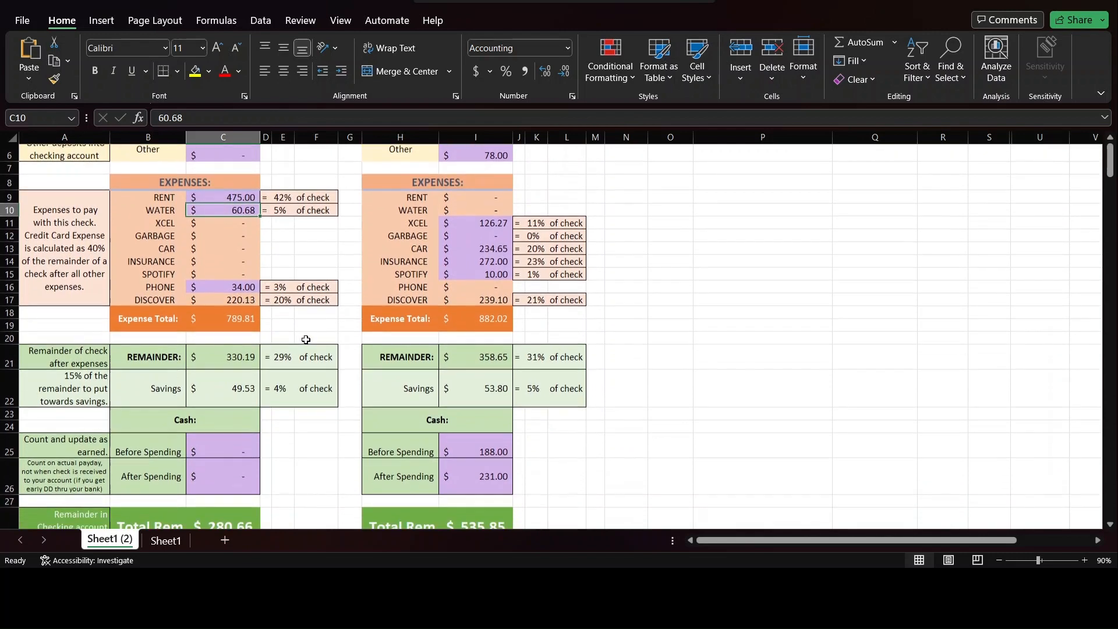
scroll(306, 339, up, 2)
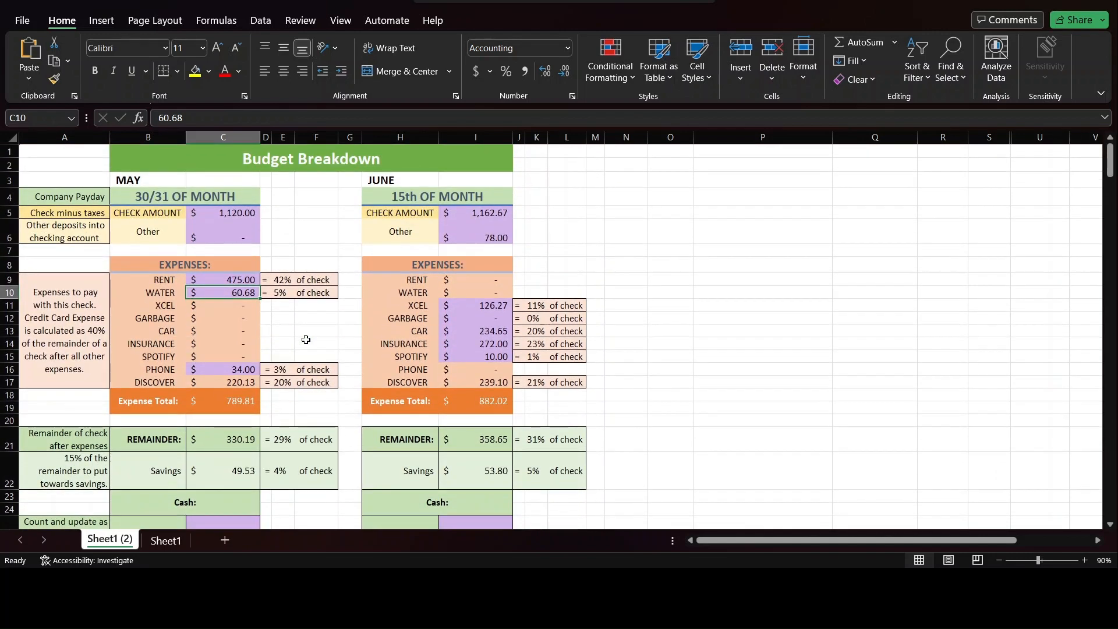
Set the June 15th CAR amount in I13 to 0 and check the linked CAR amounts in the following 15th-of-month blocks.
scroll(305, 339, down, 1)
click(489, 326)
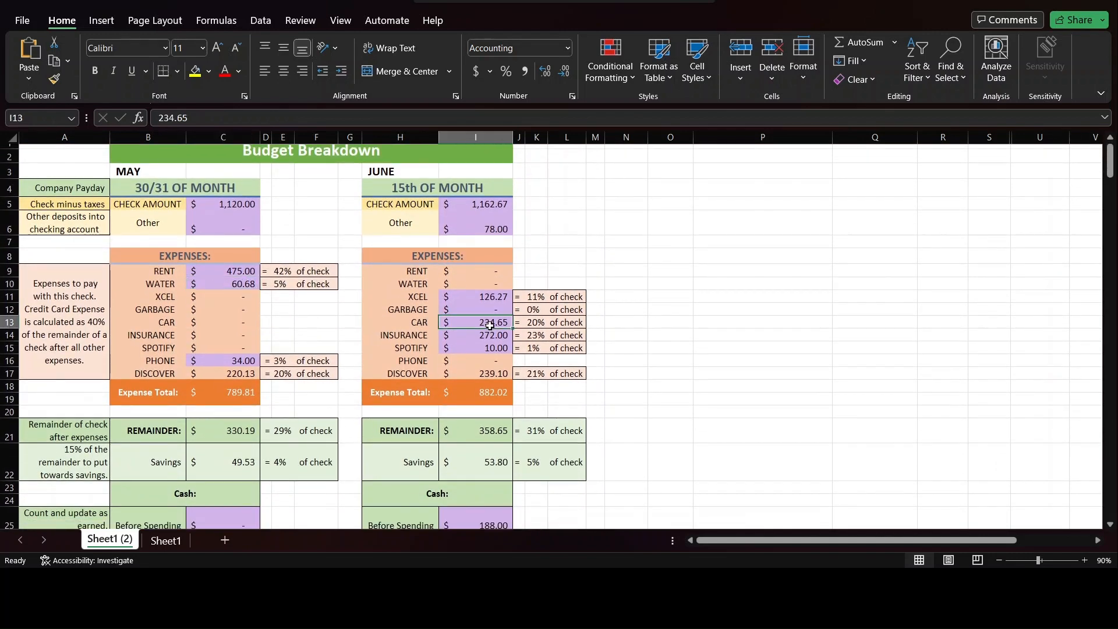
text(0)
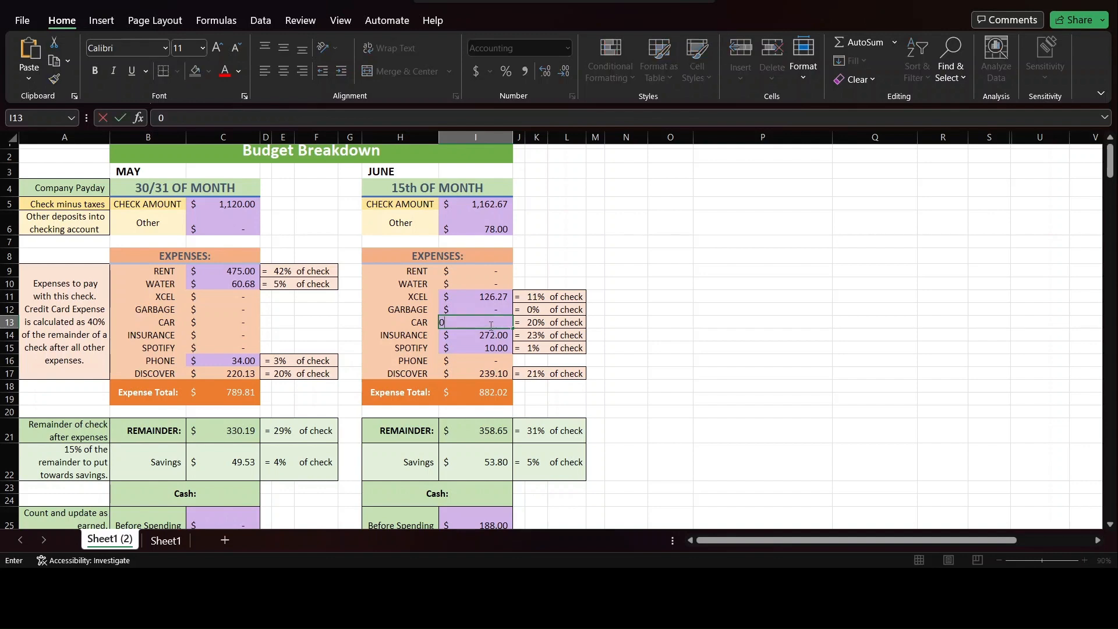
key(Return)
scroll(619, 362, down, 9)
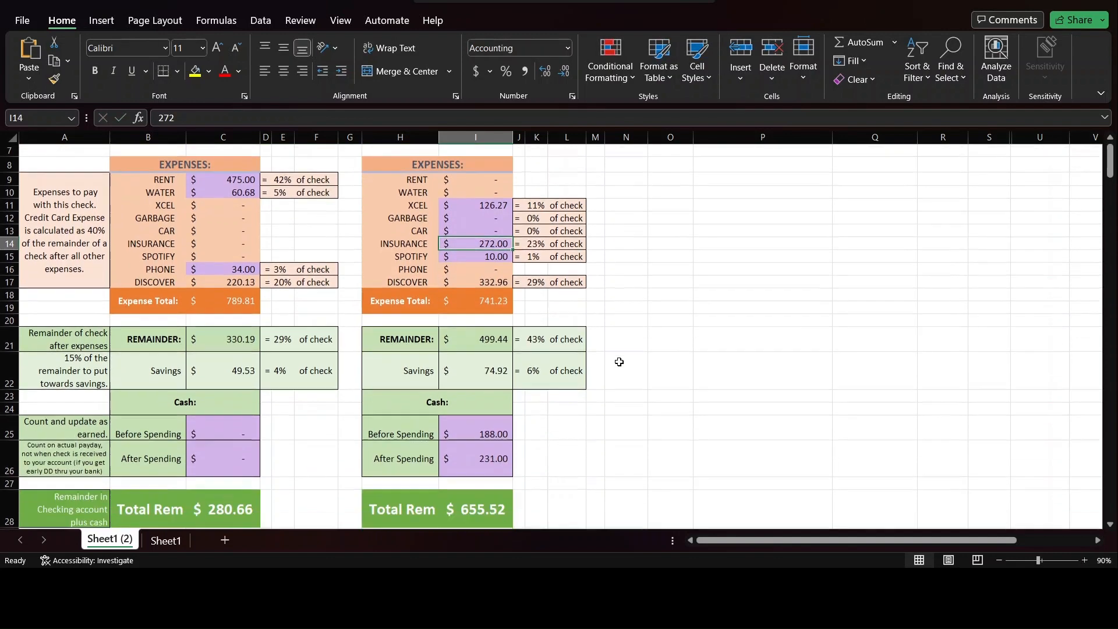
scroll(618, 362, down, 9)
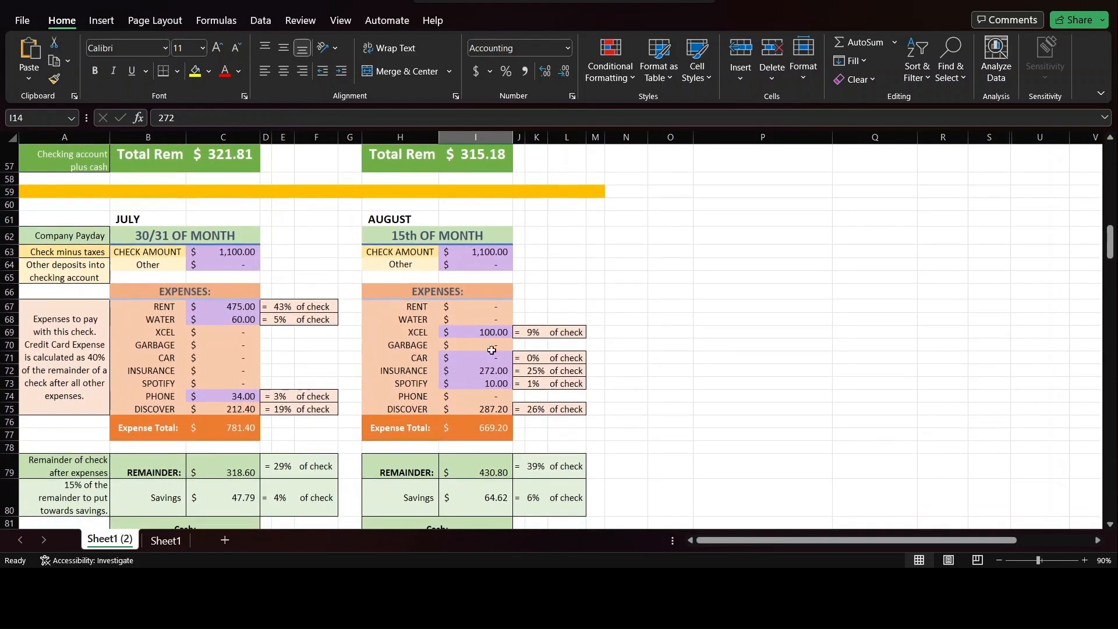
scroll(599, 330, up, 19)
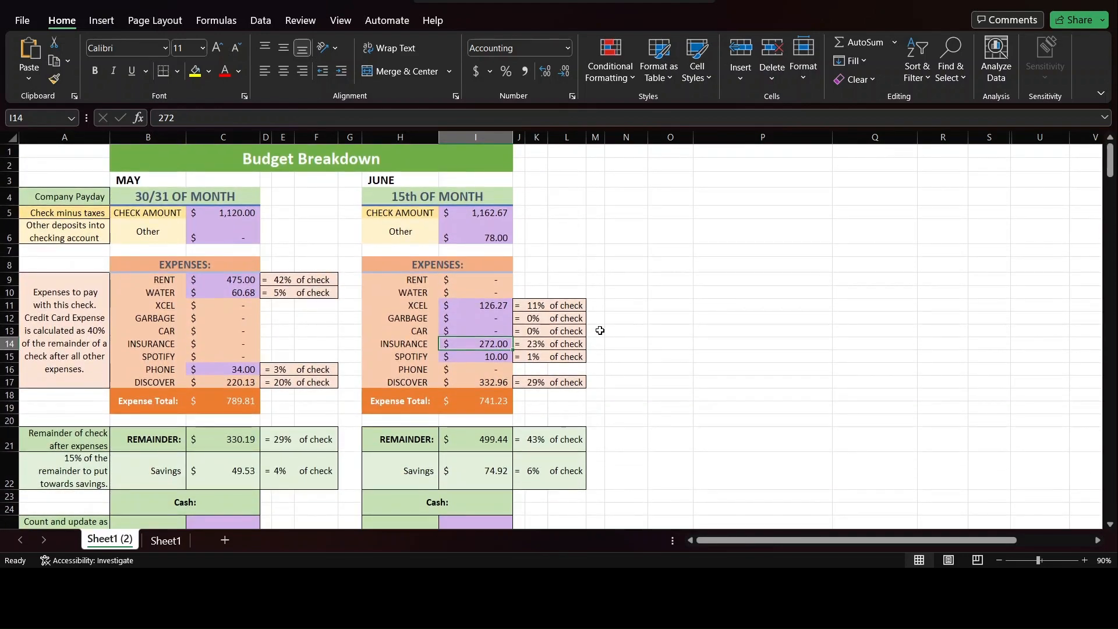
Undo the CAR amount change in I13 and compare the June 15th CAR label with its source in B13.
click(606, 227)
key(ctrl+z)
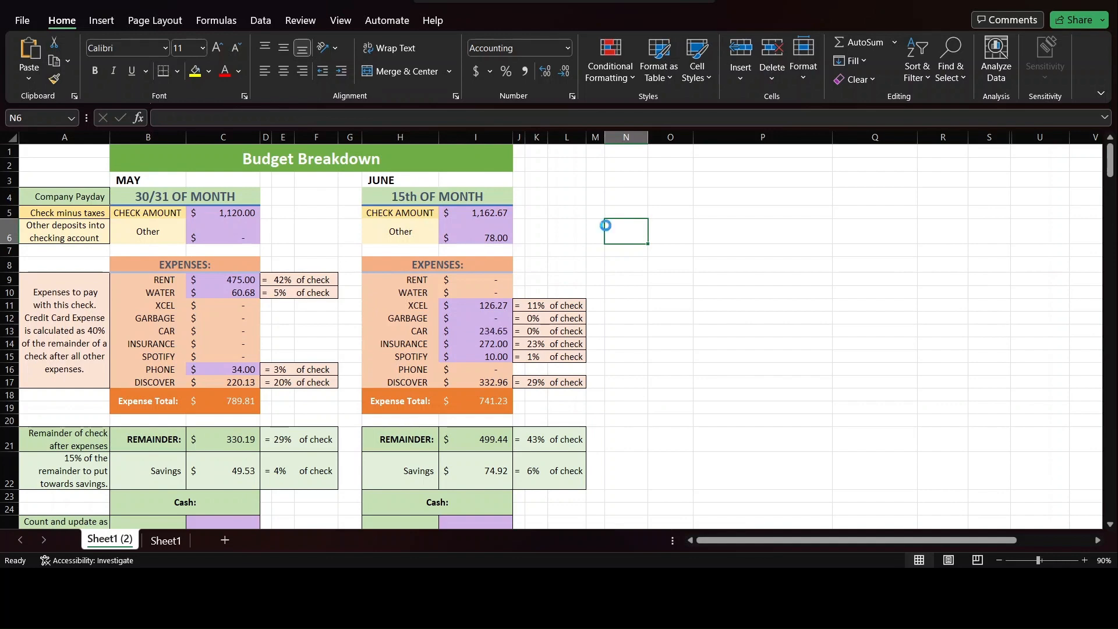
scroll(605, 225, down, 1)
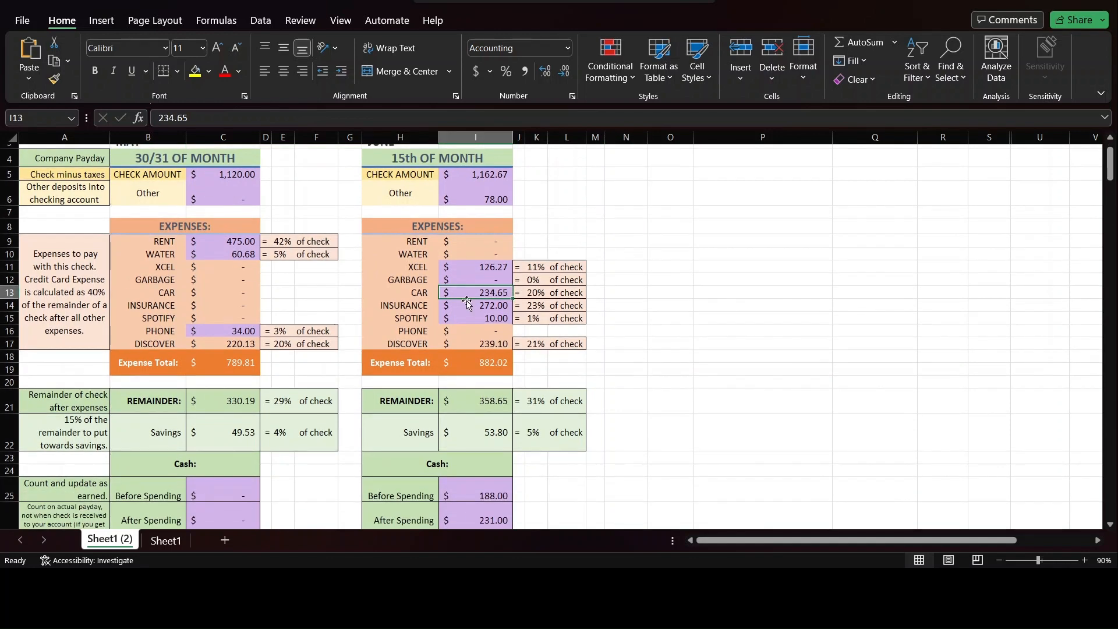
click(427, 294)
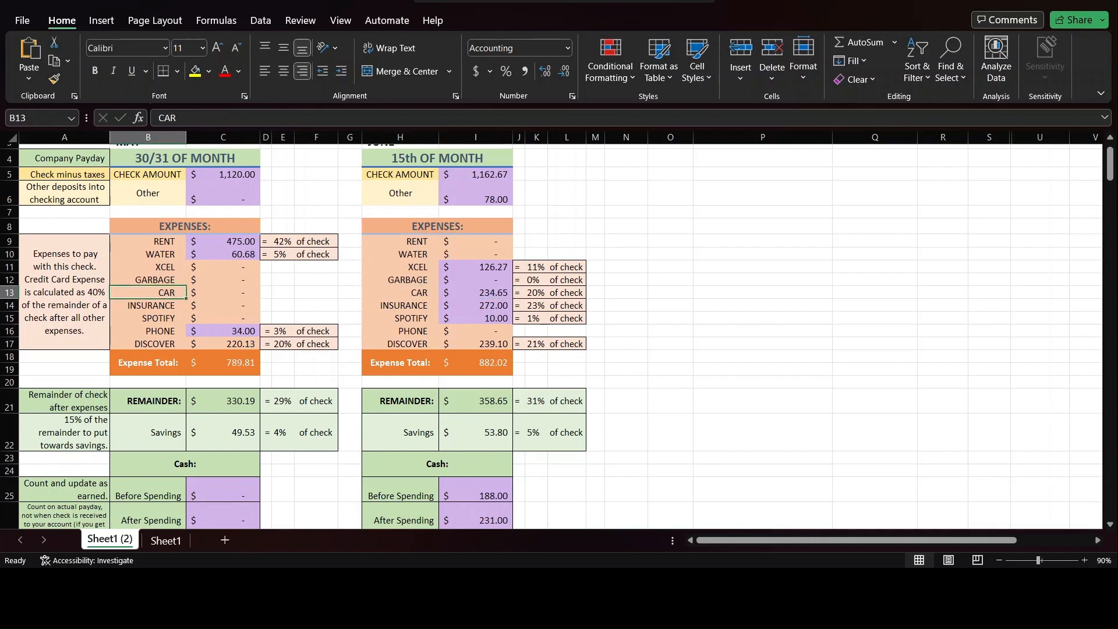
Enter the note "sqr hours * wage = $$$" in P34, beside the June and July check blocks.
scroll(778, 285, down, 7)
click(778, 287)
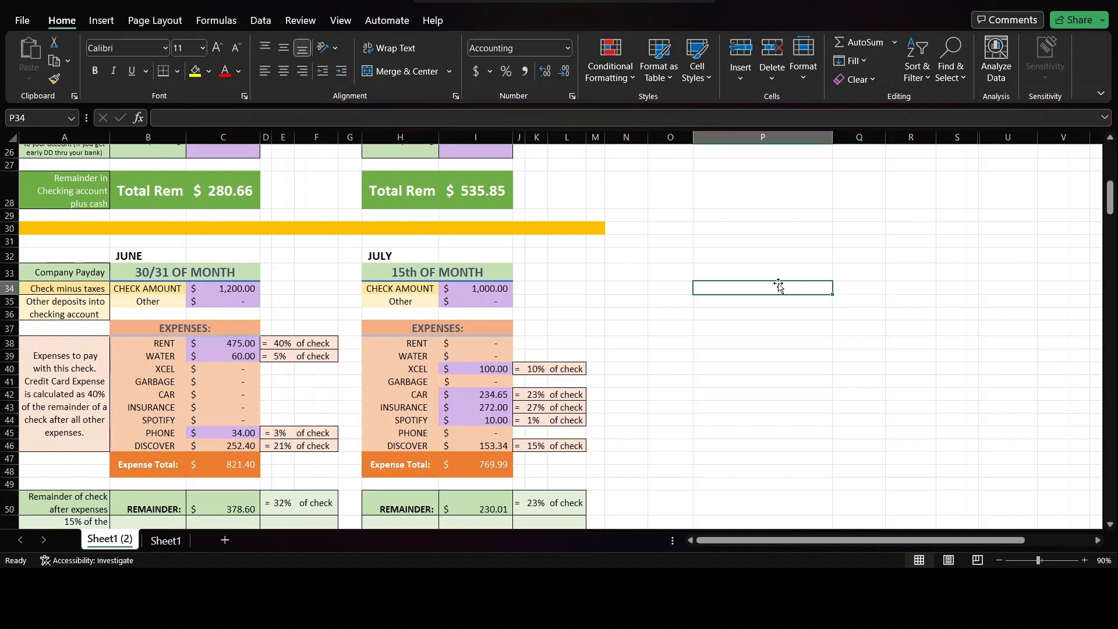
text(sqr)
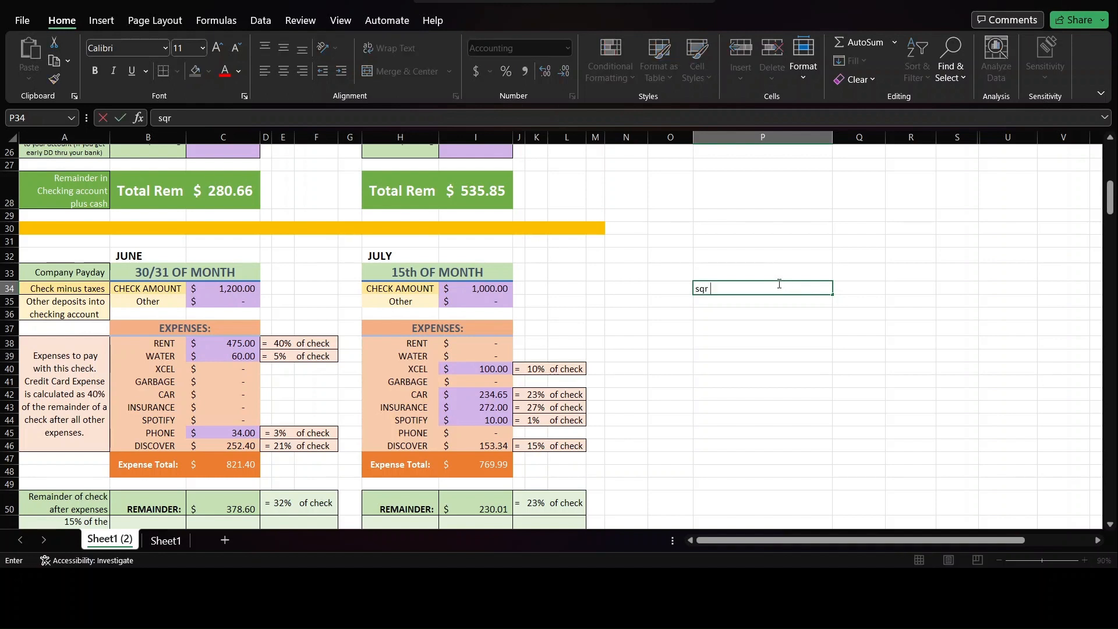
text( hours * wage = $$$)
key(Return)
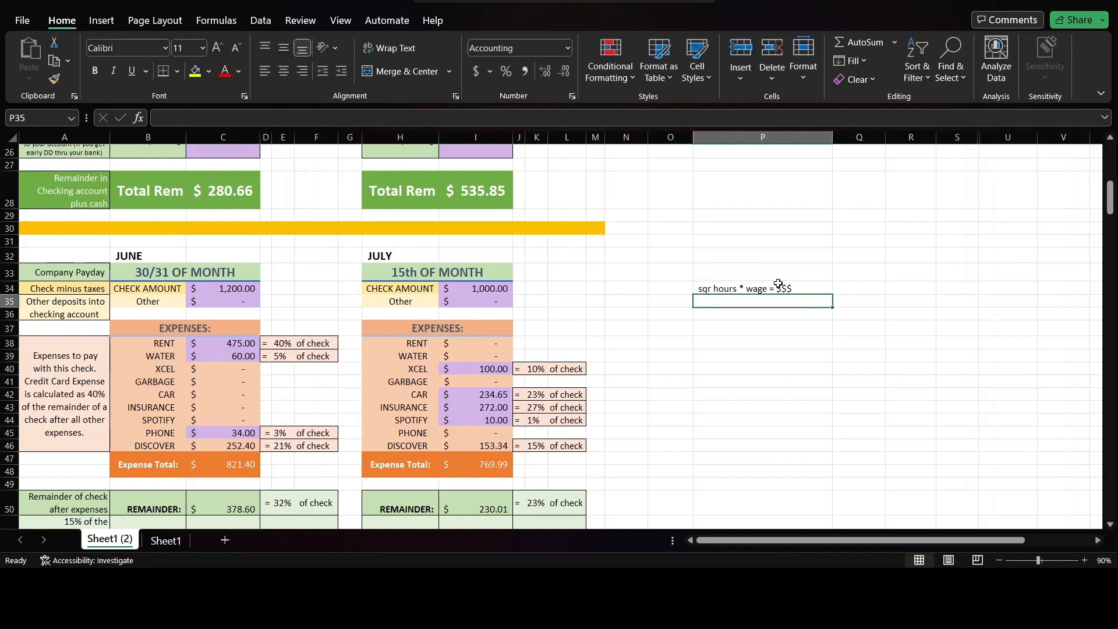
Add the note "$$$ + tips = gross check" in P35, directly below the hours and wage note.
text($$$)
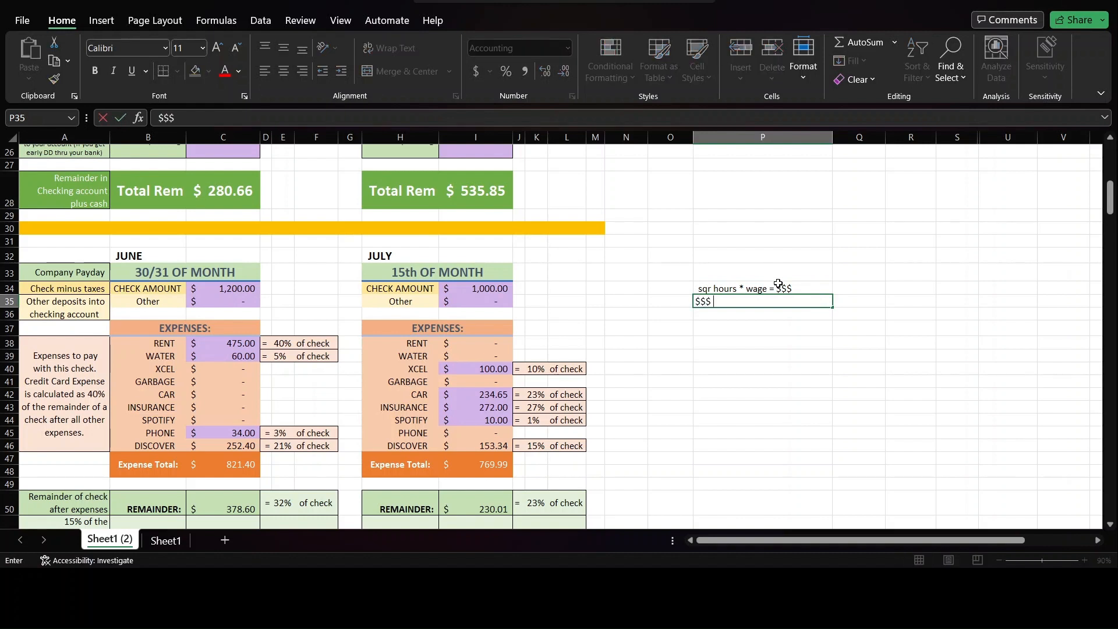
text( =)
key(BackSpace)
text(+ tips = gross check)
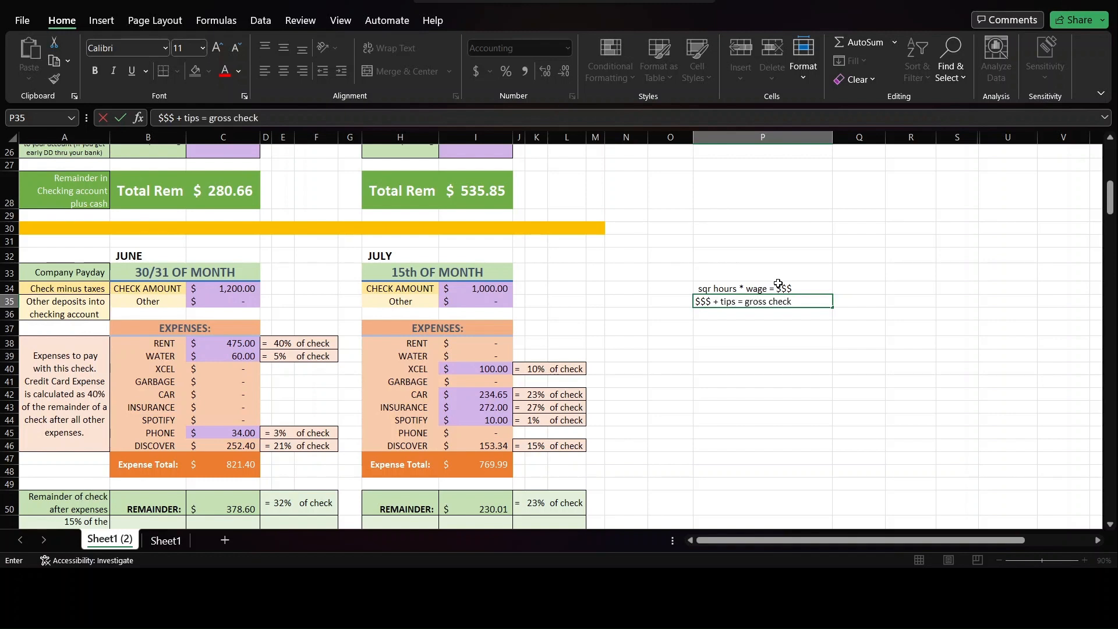
key(Return)
Enter the note "gross check / 1.22 = net check" in P37, below the gross check note.
key(Return)
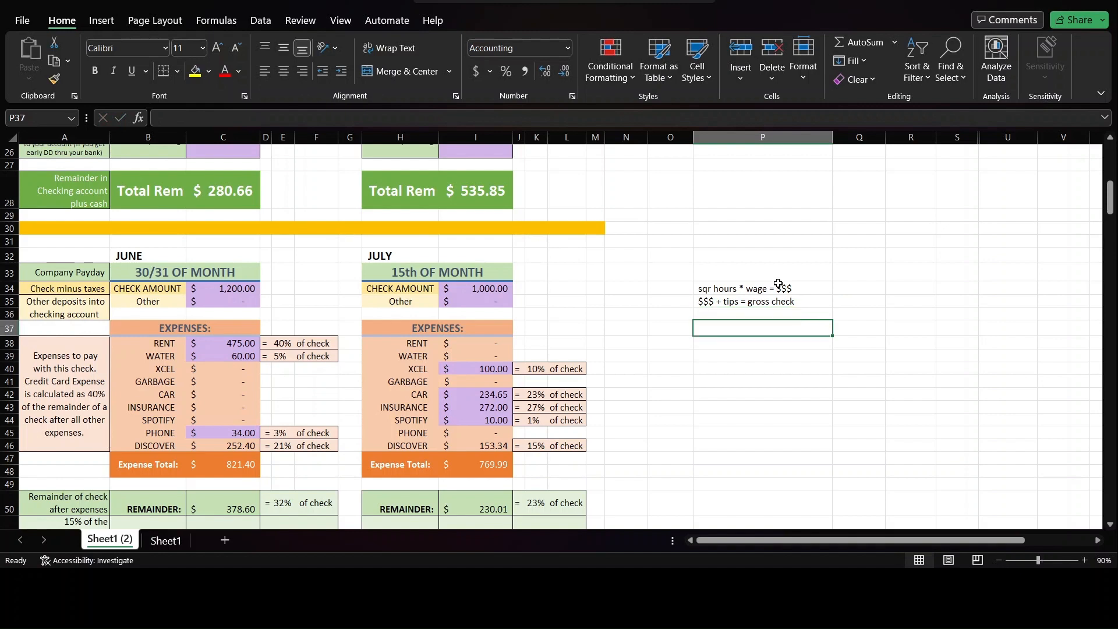
text(gross check)
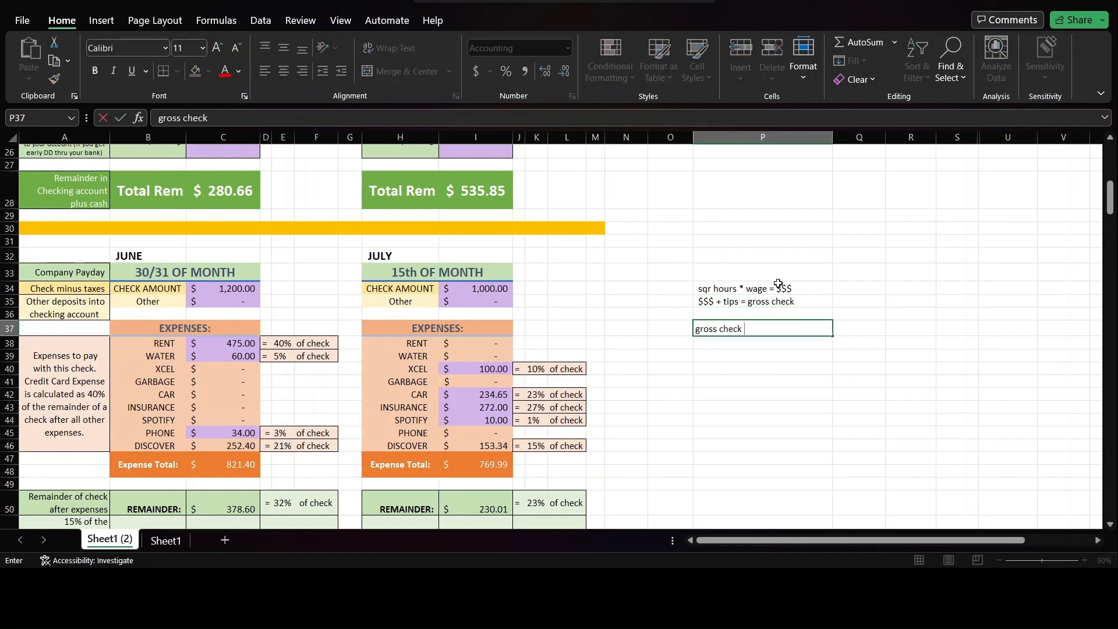
text( / 1.2)
key(BackSpace)
text(1.22)
text(net check)
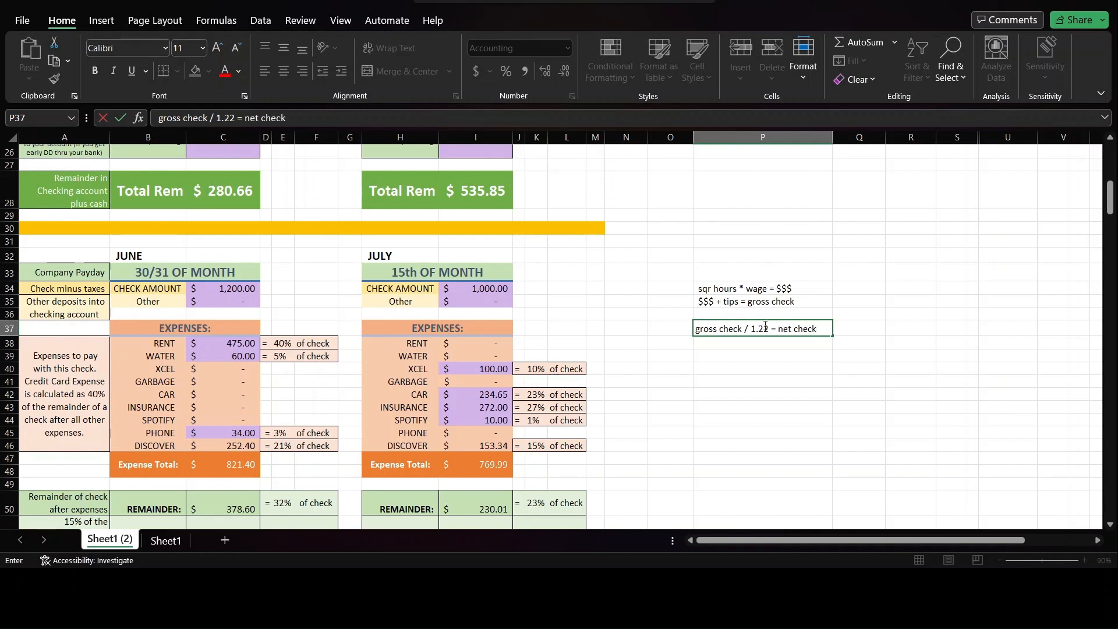
drag(755, 329, 769, 329)
click(796, 330)
click(233, 292)
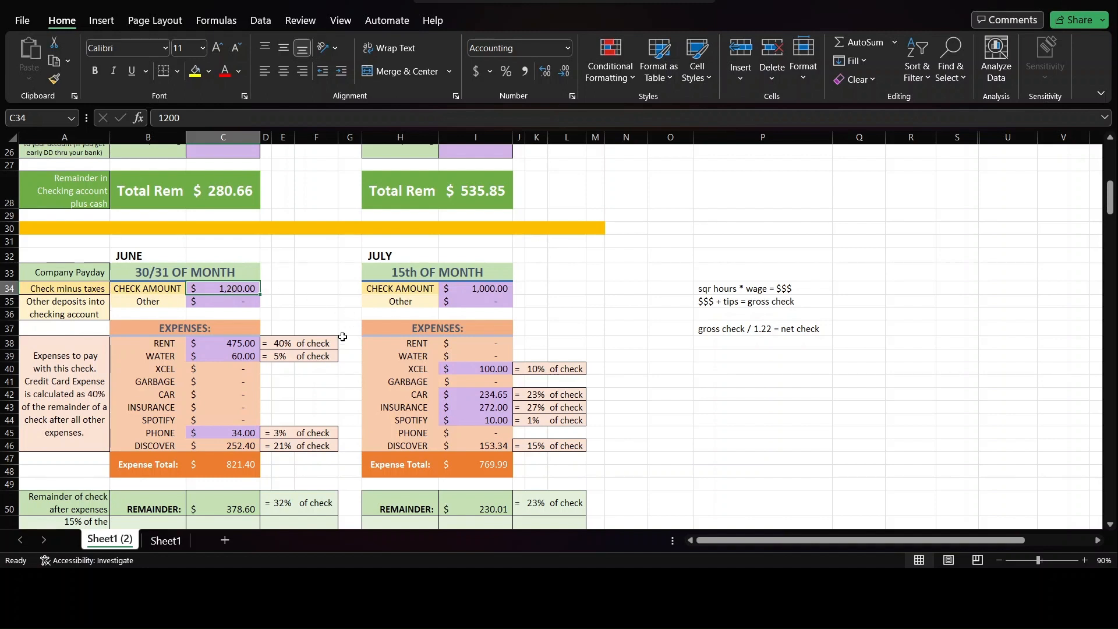
click(743, 366)
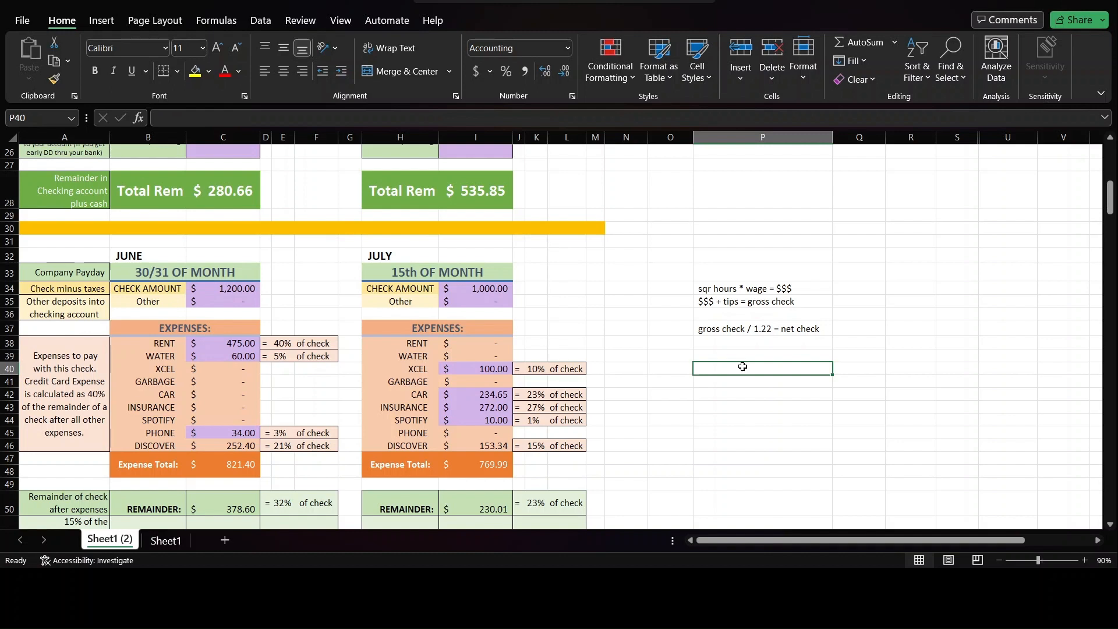
Enter the example "85 * 10 = 850" in Q34 beside the hours and wage note, and fit column Q to it.
click(865, 285)
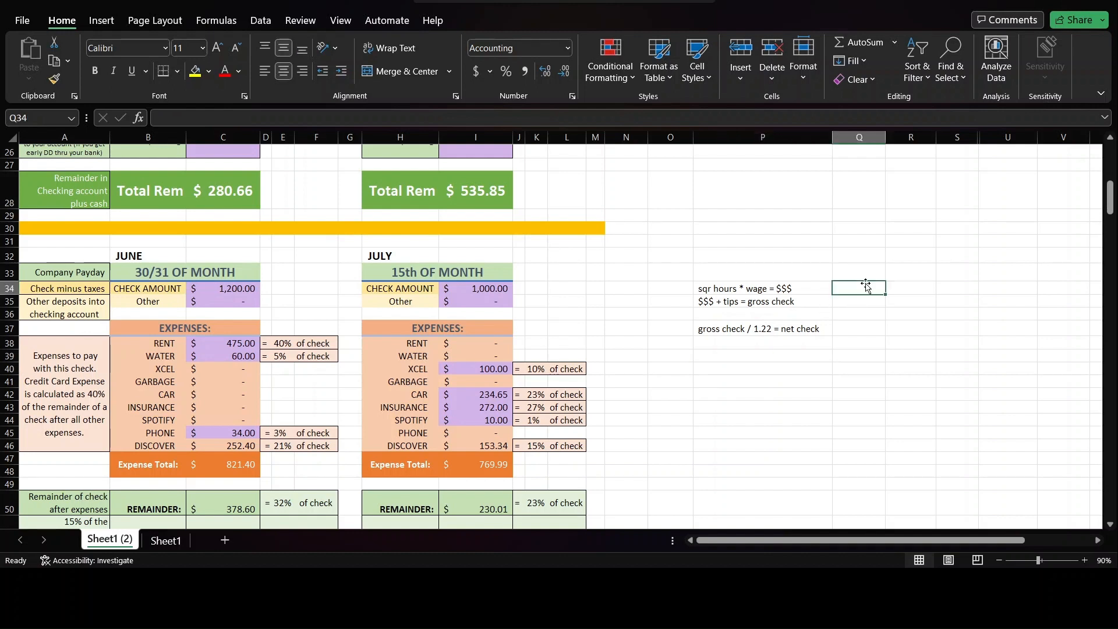
text(3)
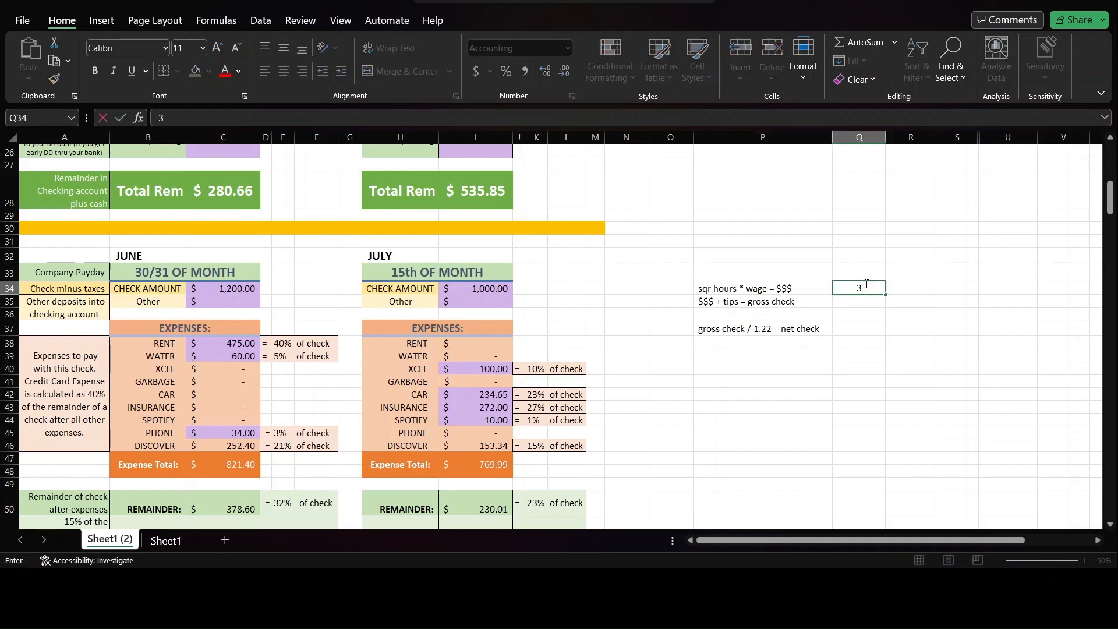
key(BackSpace)
text(85 * 10 = 850)
key(Return)
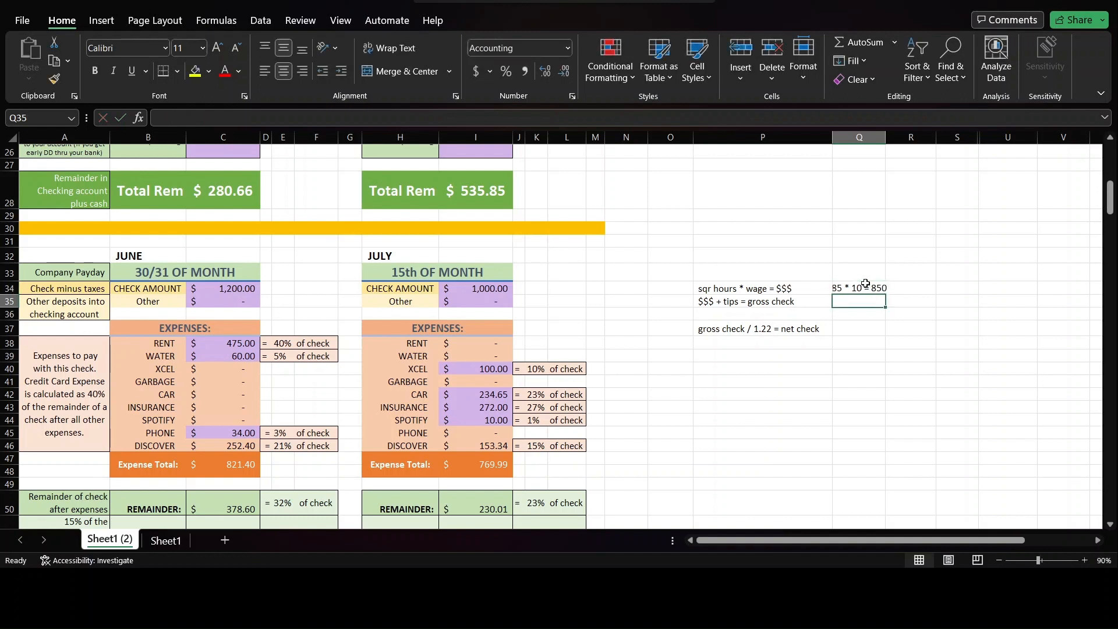
double_click(884, 138)
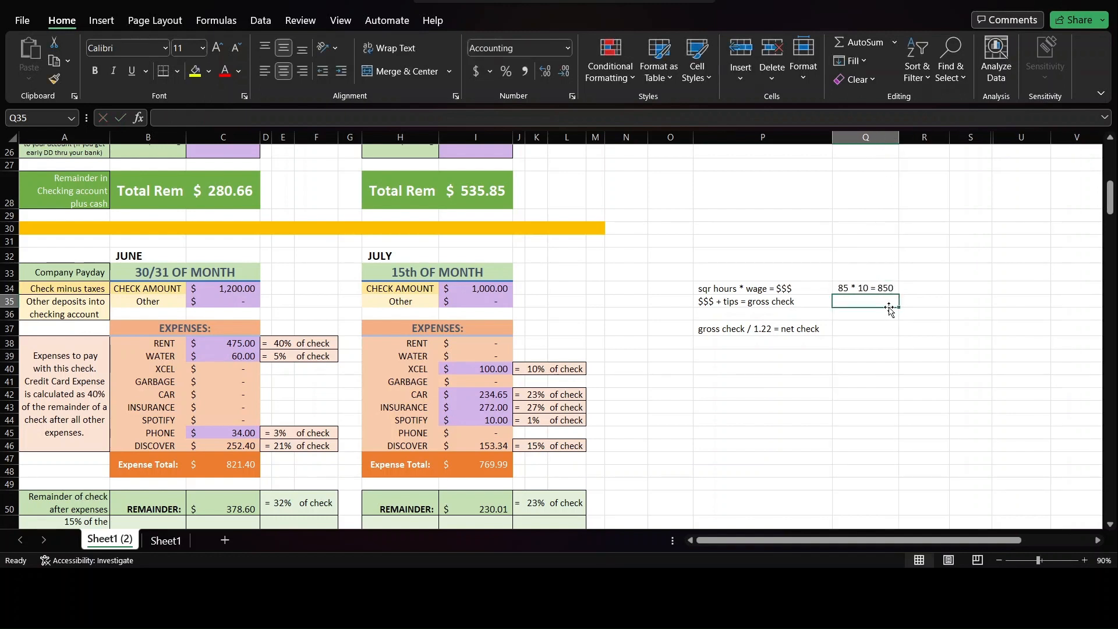
Enter the example "850 + 350 = 1200" in Q35 beside the tips note, and widen column Q to show it fully.
text(8)
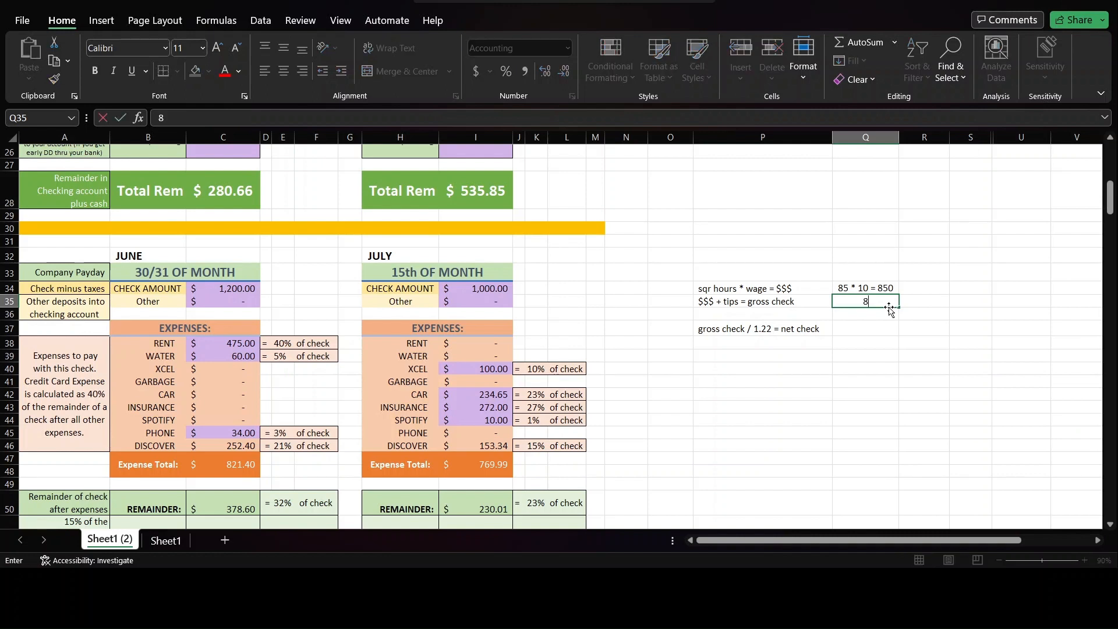
text(50 + 350)
click(891, 304)
text(= 120)
text(0)
key(Return)
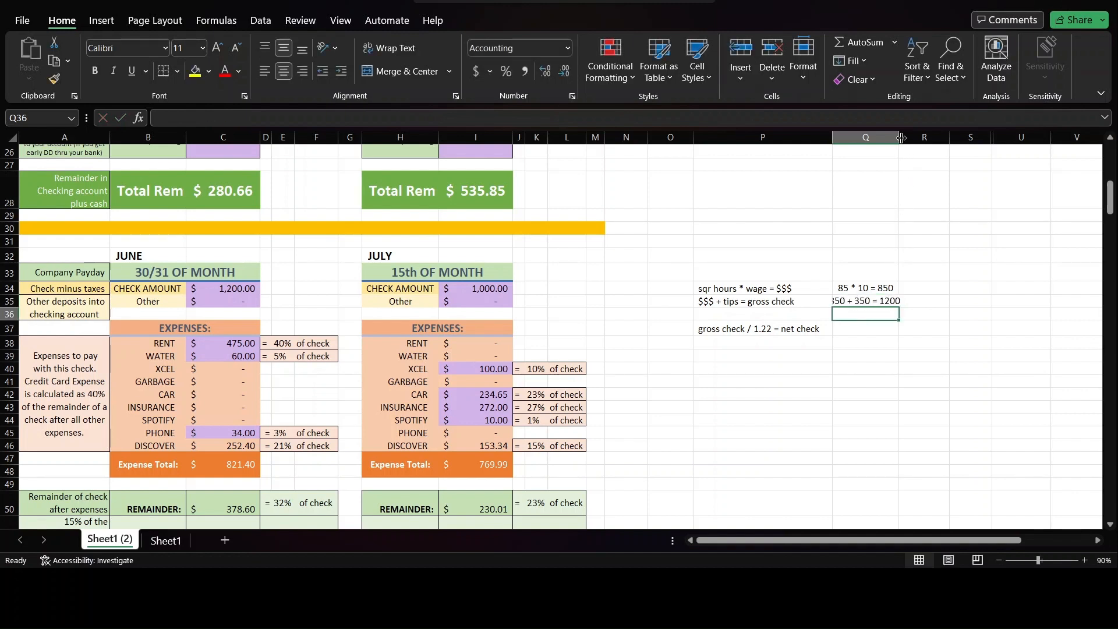
drag(897, 137, 917, 137)
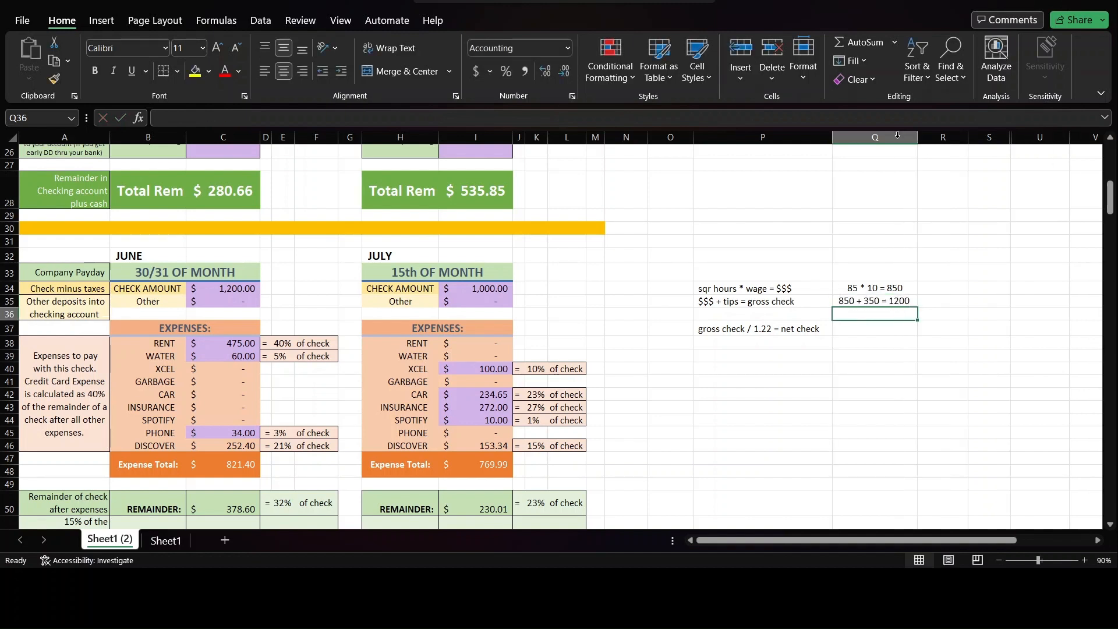
click(897, 302)
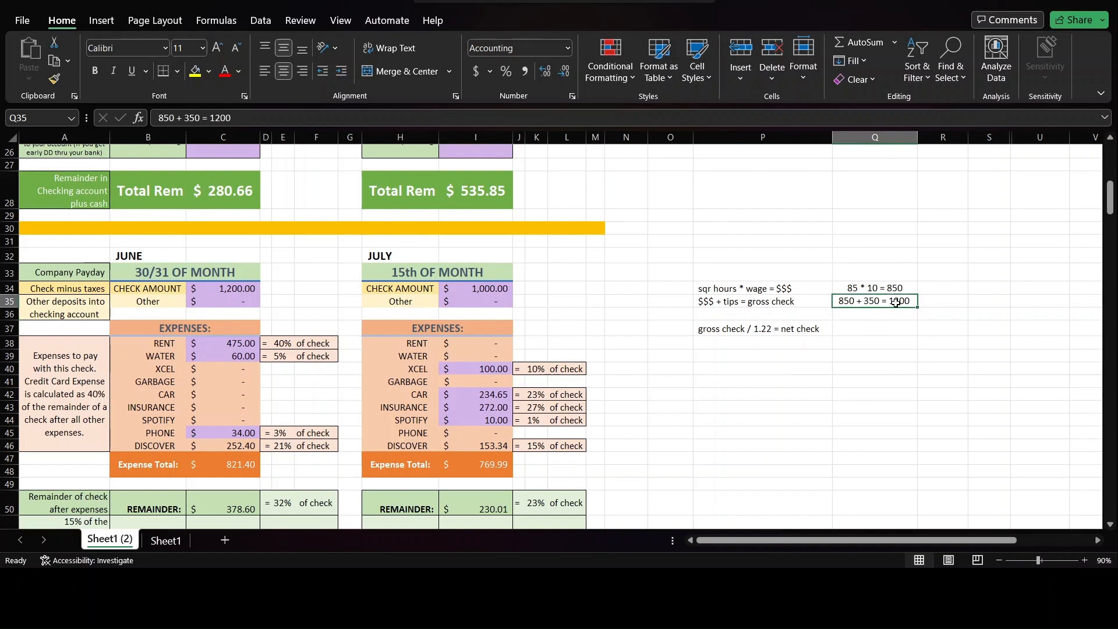
Calculate the example net check in Q37 with the formula =1200 / 1.22.
click(871, 331)
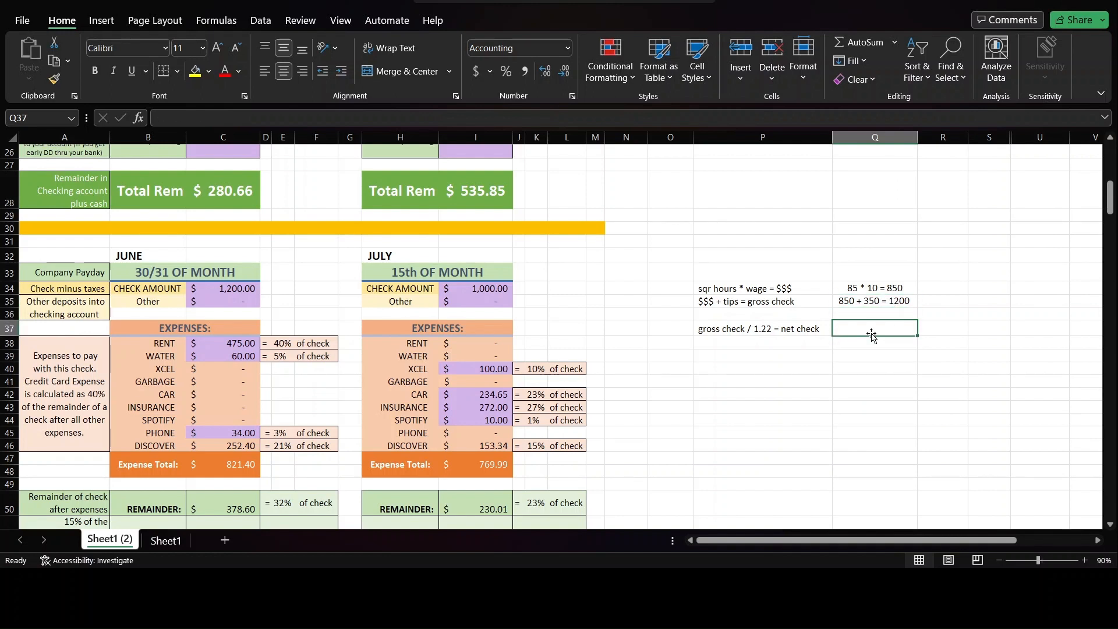
text(=)
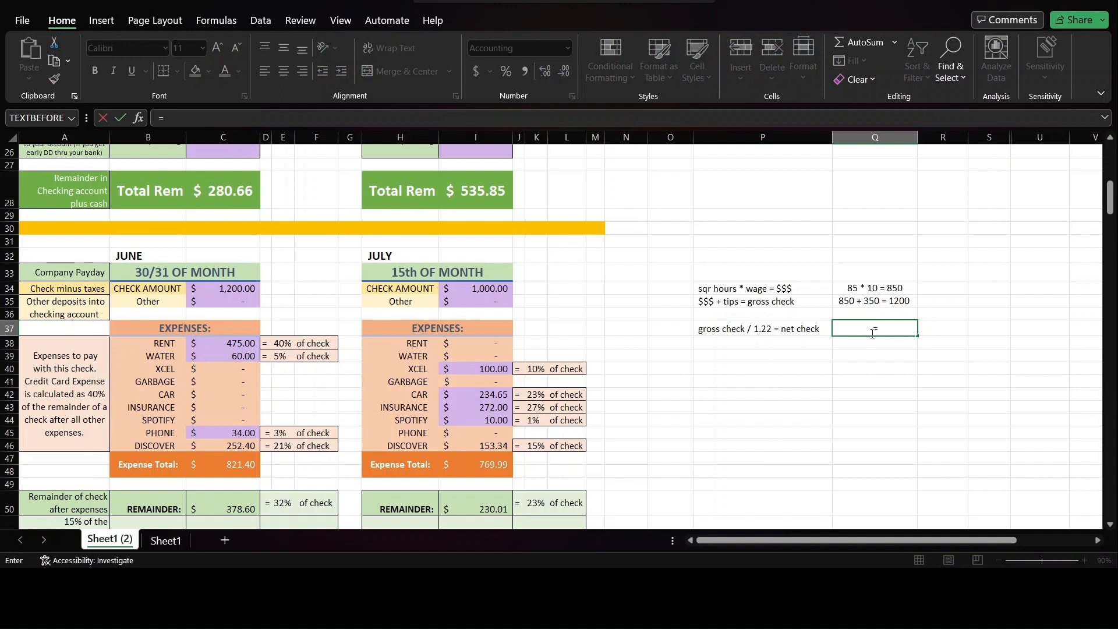
text(1200 / 1.22)
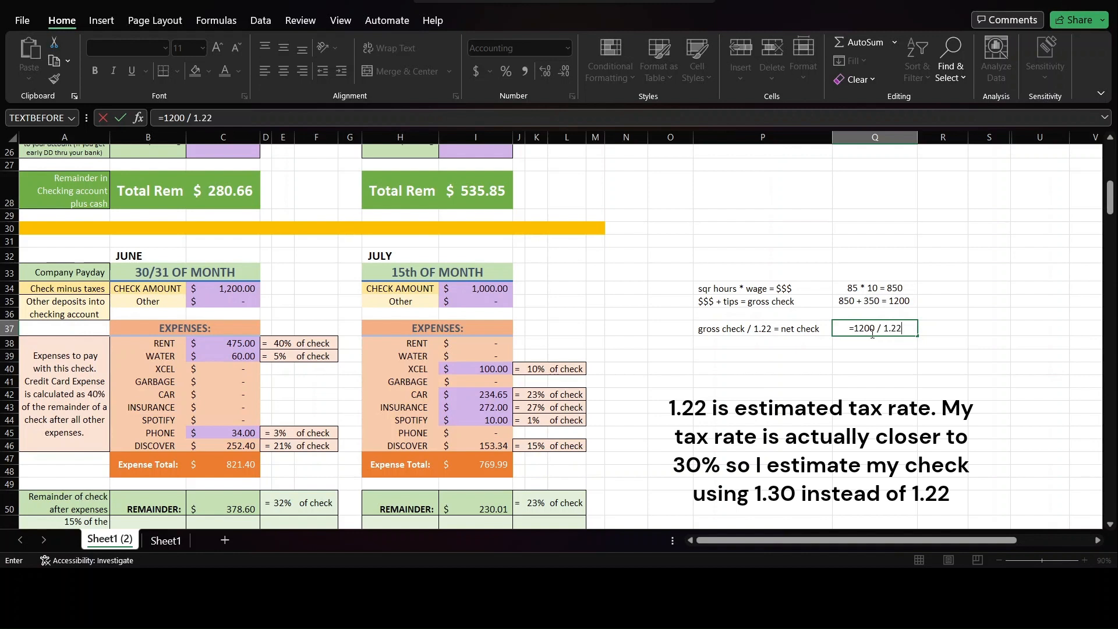
key(Return)
click(872, 332)
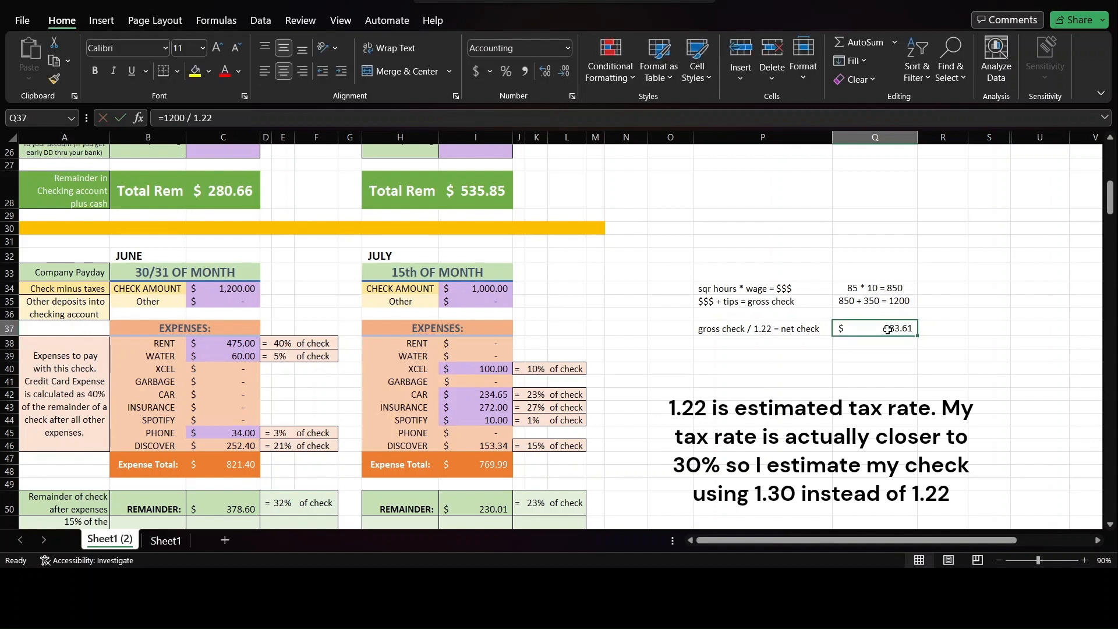
Set the June 30/31 CHECK AMOUNT in C34 to 950.
click(231, 288)
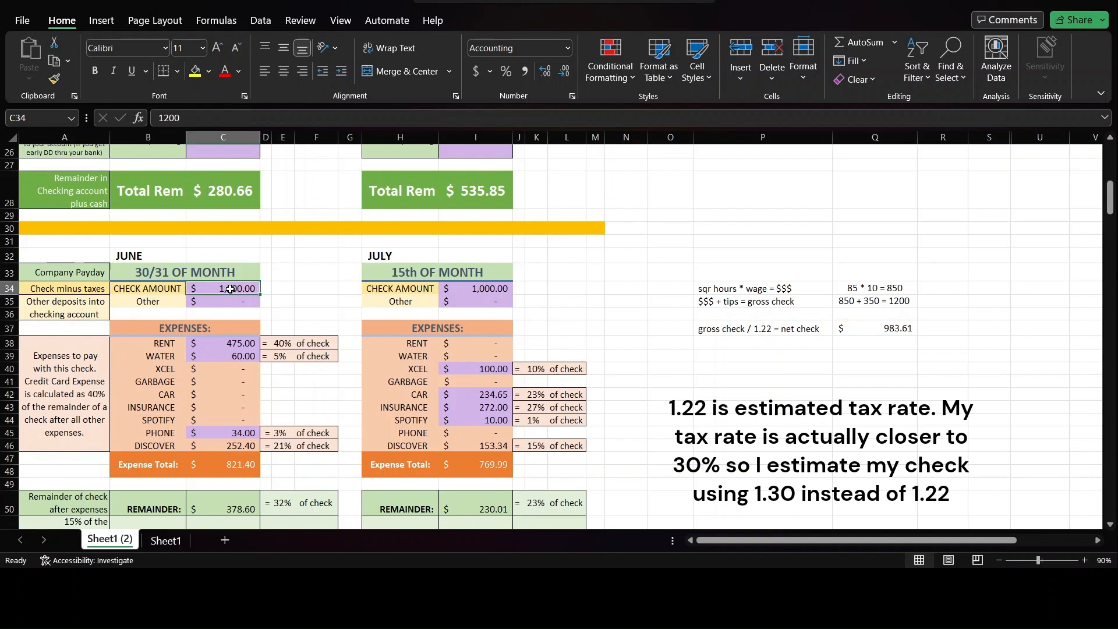
text(950)
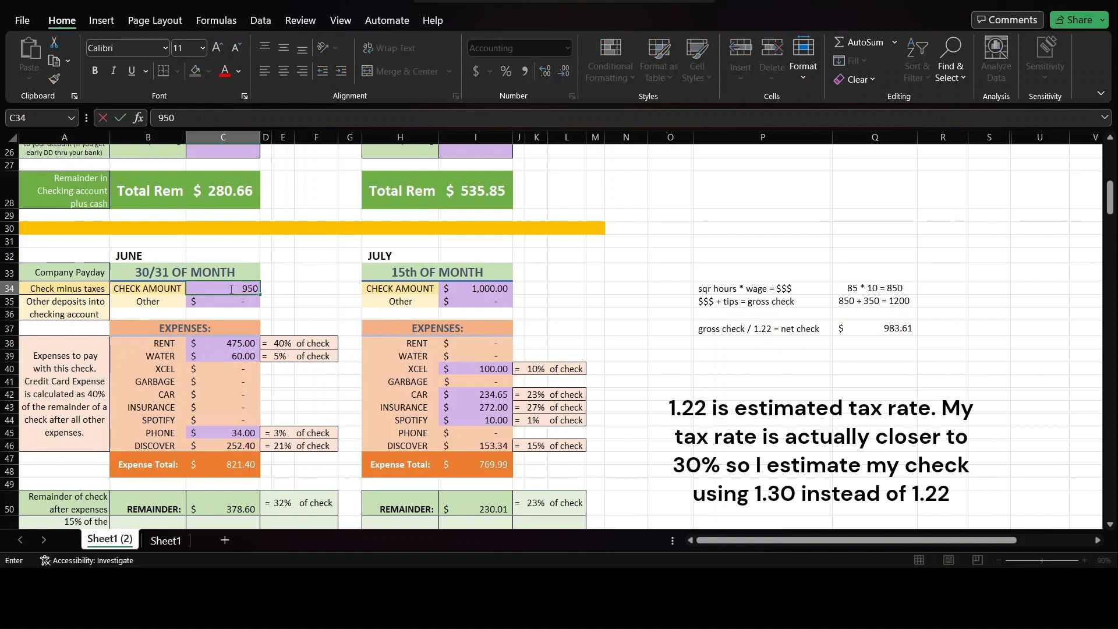
key(Return)
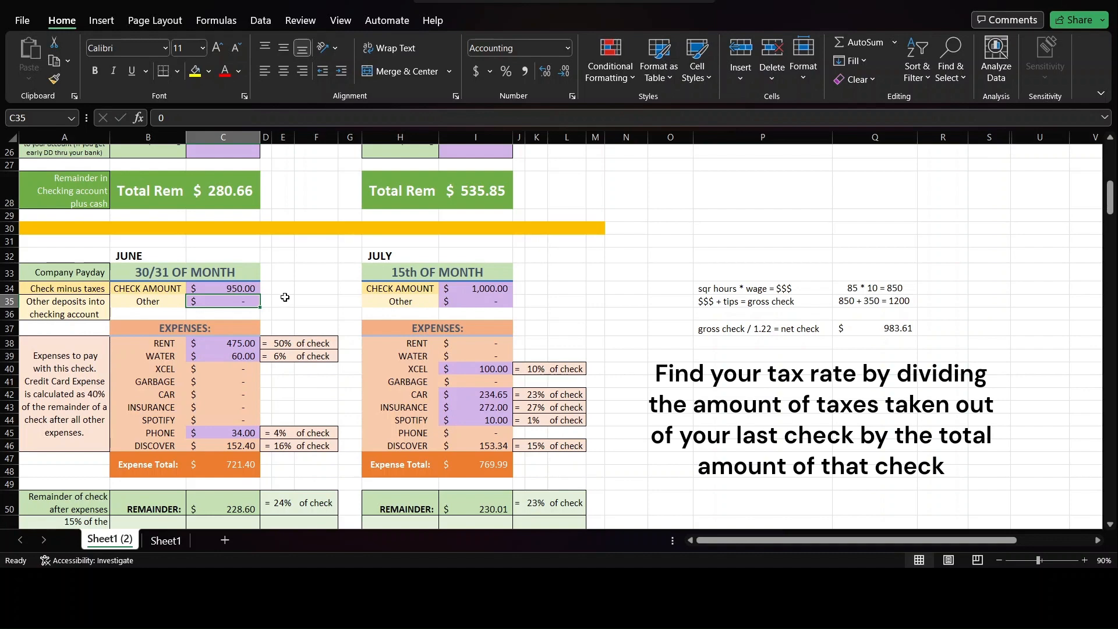
Examine how the June 30/31 check amount relates to the RENT, PHONE, DISCOVER and Savings amounts in its block.
click(258, 288)
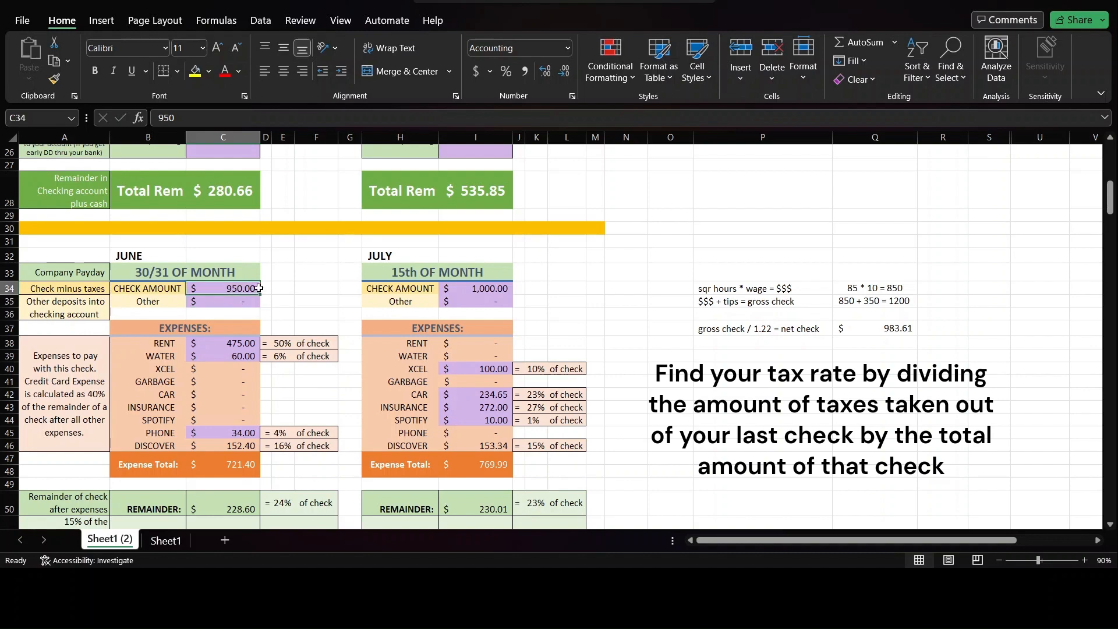
scroll(256, 289, down, 2)
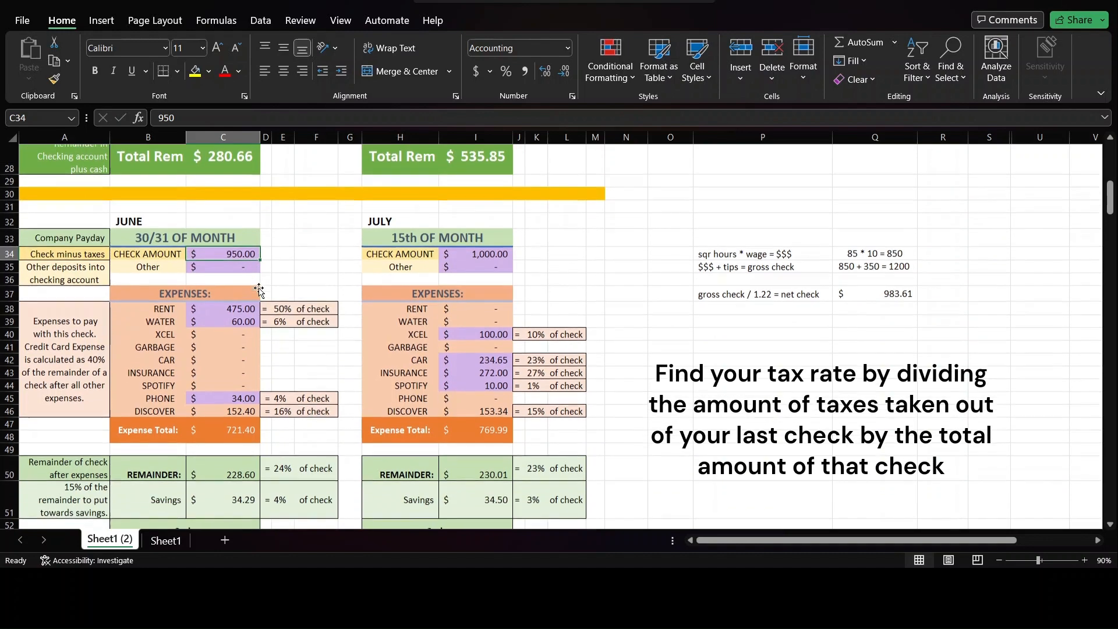
click(249, 289)
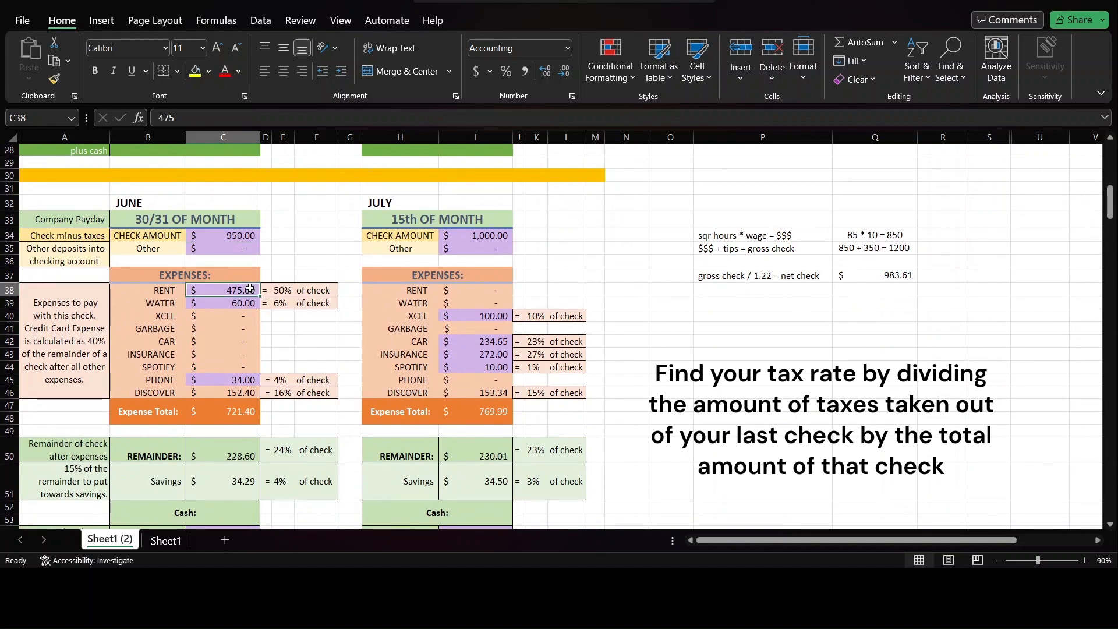
click(245, 384)
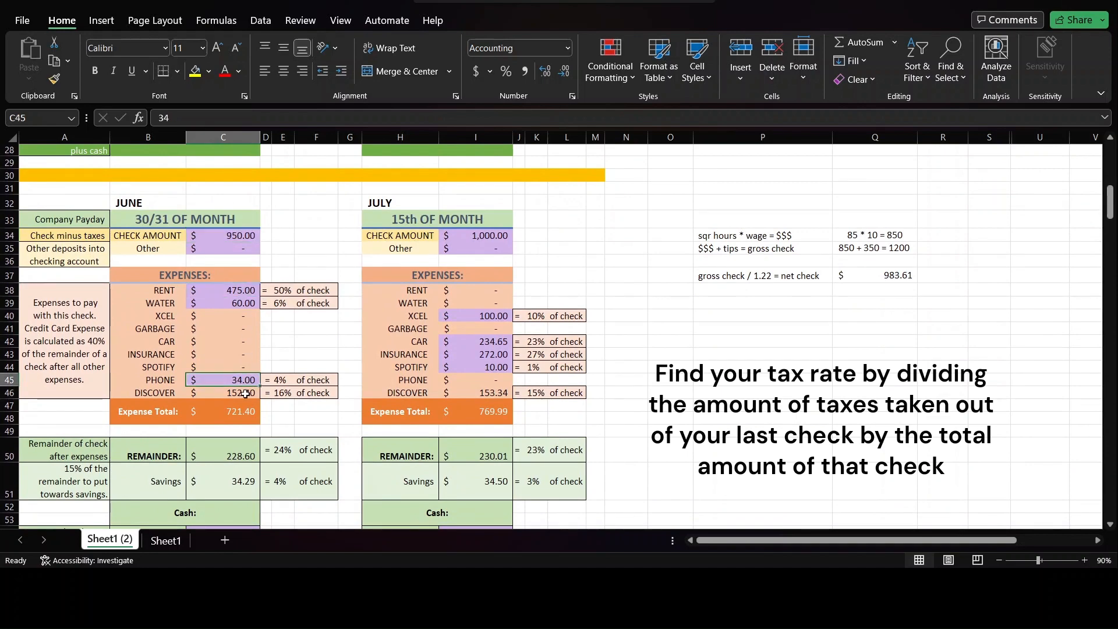
click(245, 394)
scroll(245, 395, down, 1)
scroll(245, 394, down, 1)
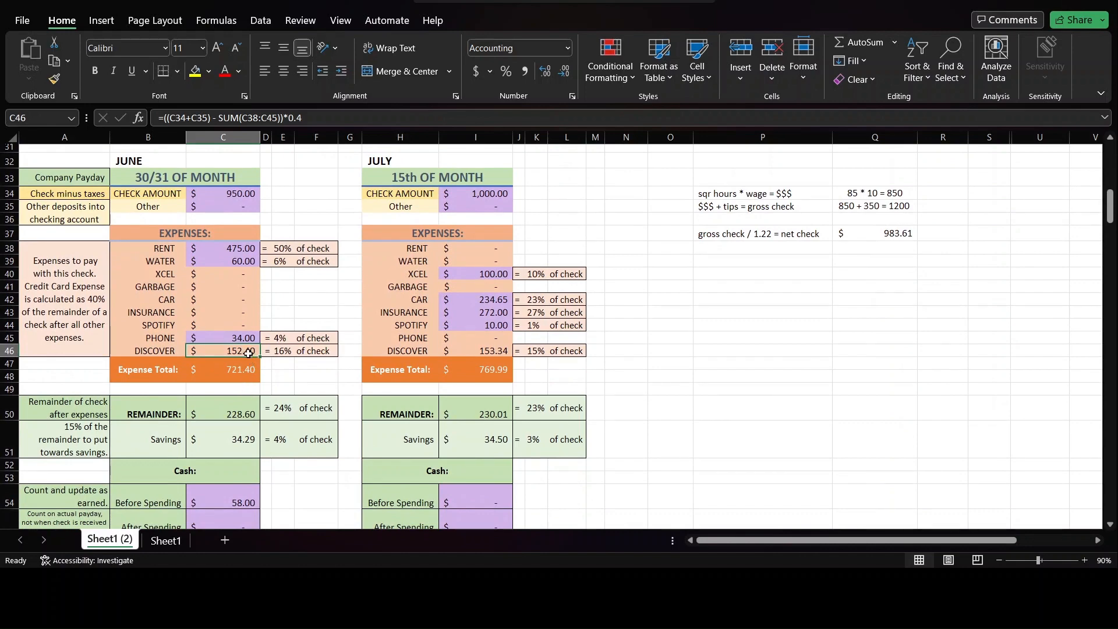
scroll(248, 353, down, 3)
click(246, 326)
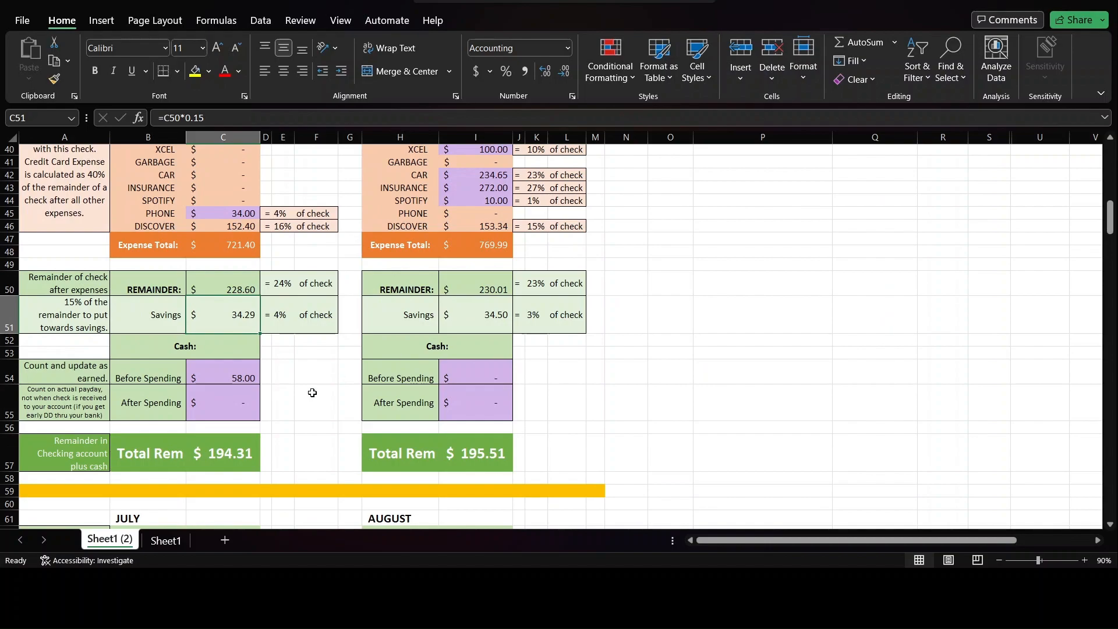
Examine the savings line chart and the payday table of check amounts and savings beneath the last paycheck blocks.
scroll(312, 392, down, 17)
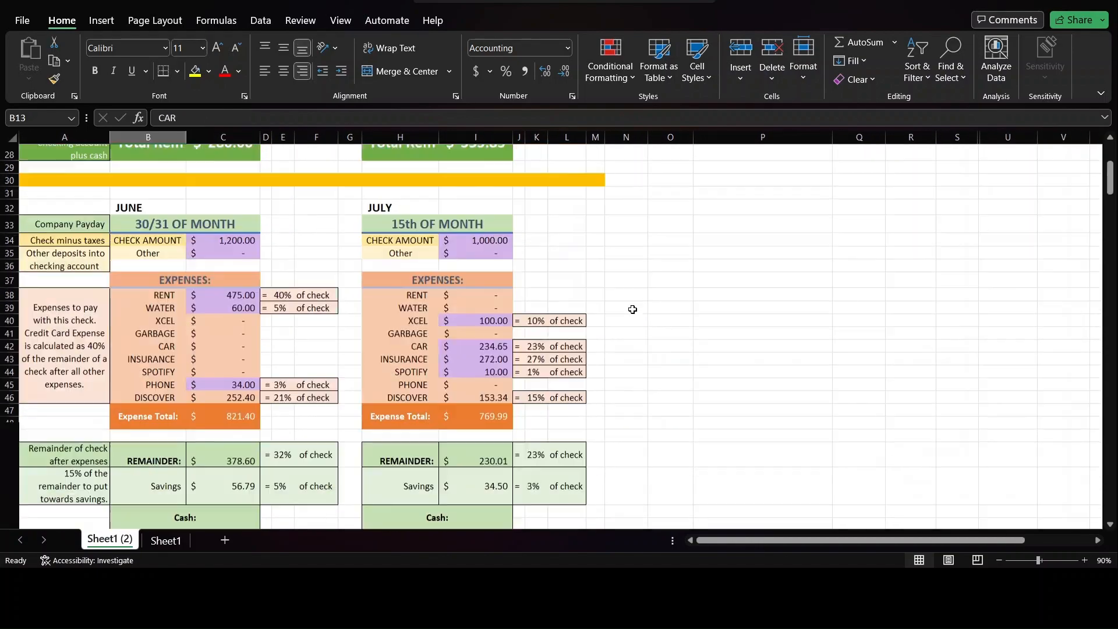
scroll(632, 309, down, 20)
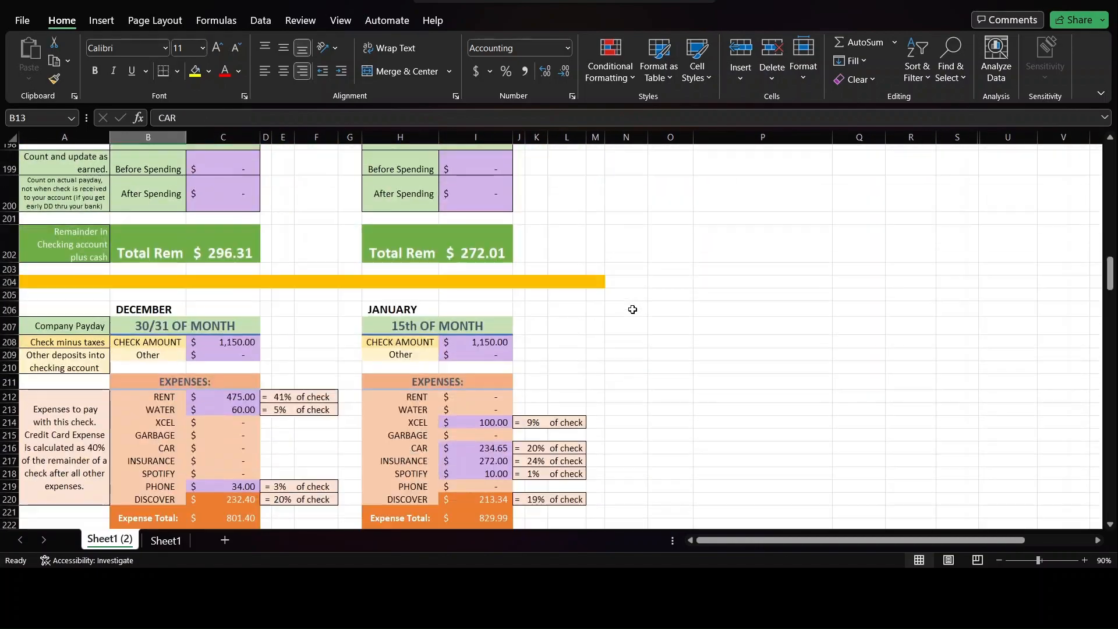
scroll(633, 309, down, 5)
scroll(551, 202, up, 2)
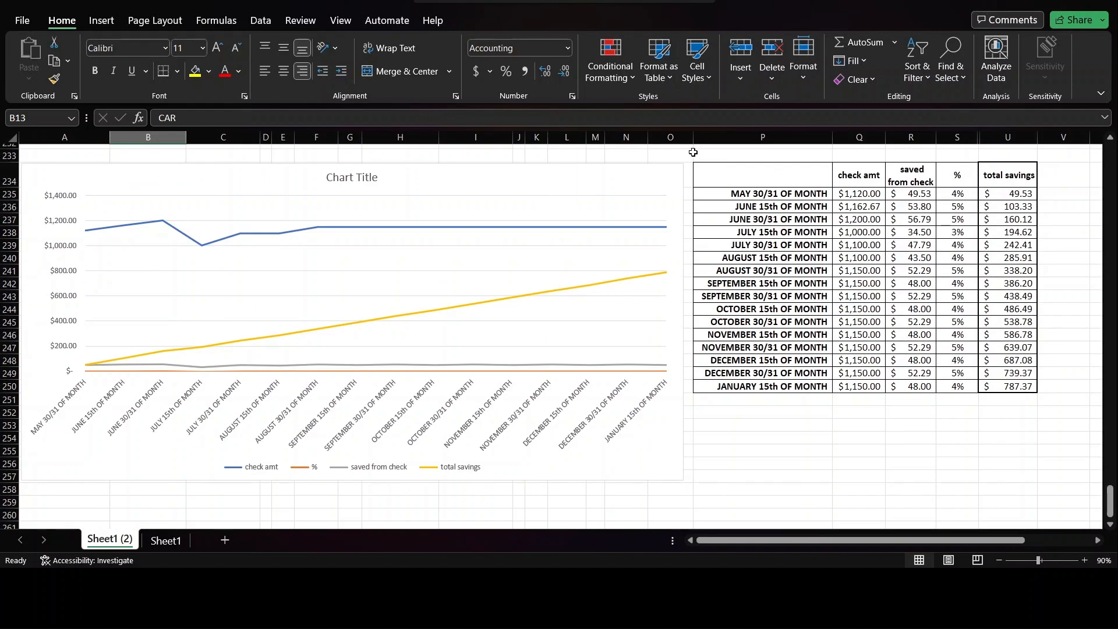
drag(690, 153, 1051, 384)
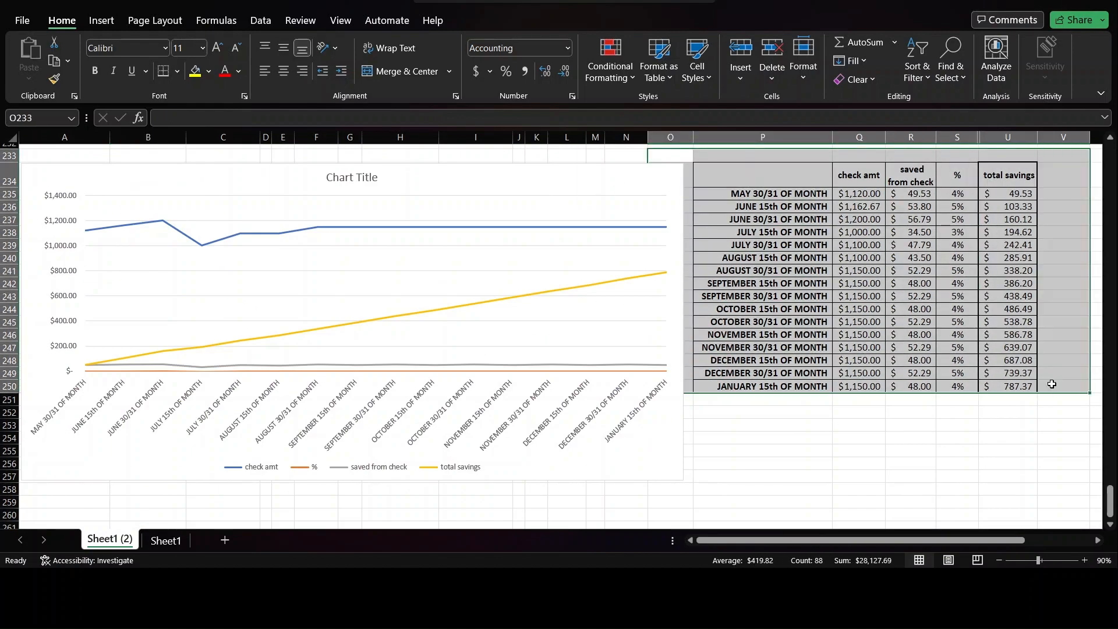
click(1041, 417)
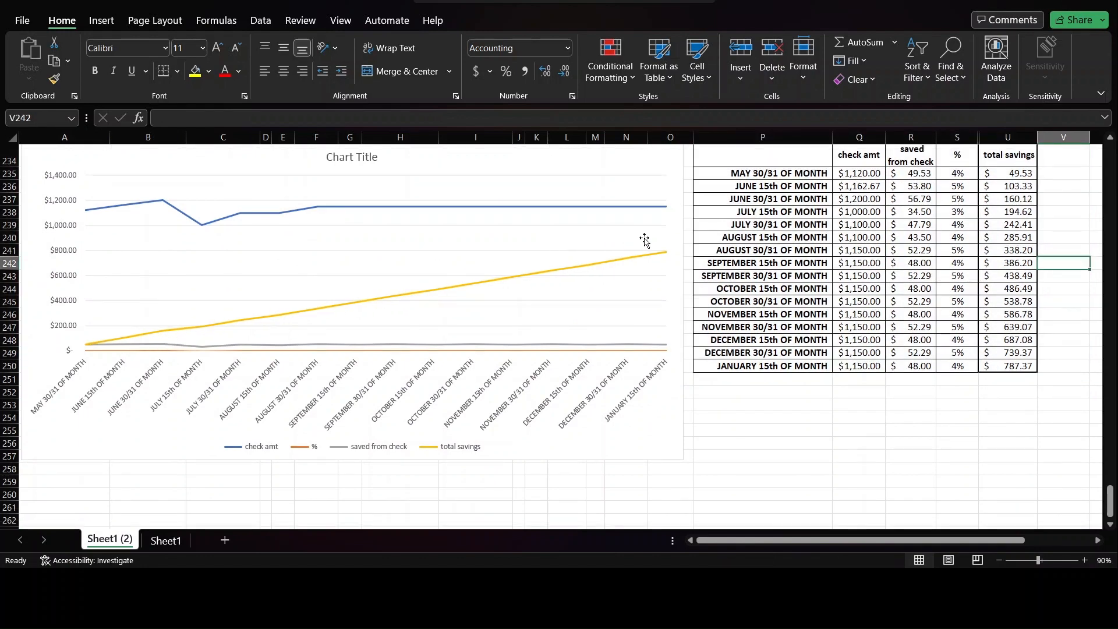
Inspect the chart's total savings line and the source references of the first three check amounts in Q235 to Q237.
click(626, 257)
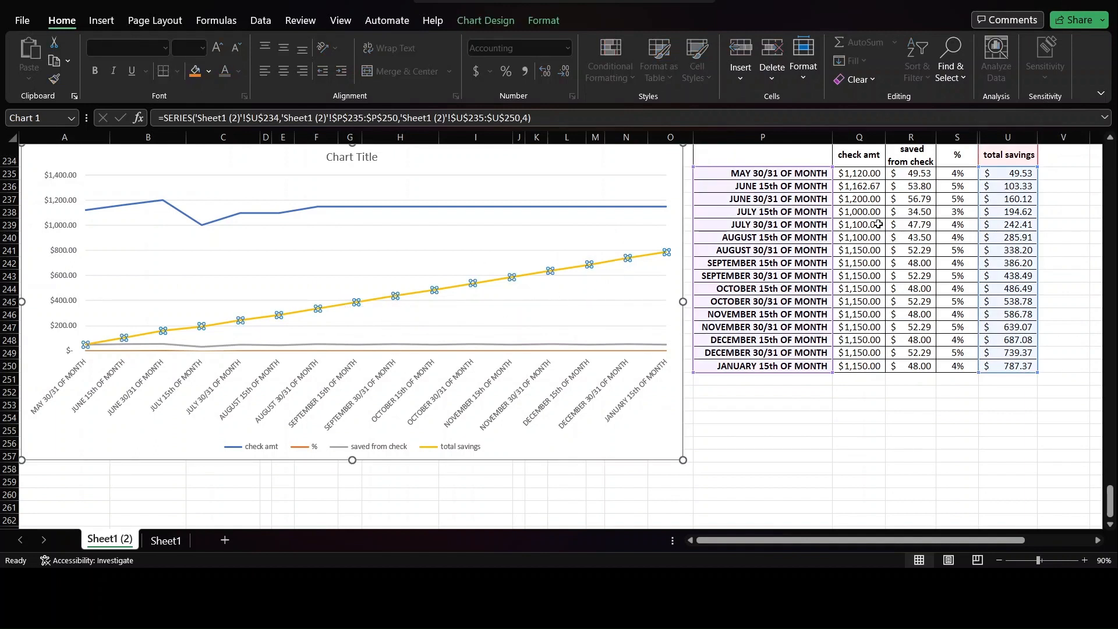
click(841, 175)
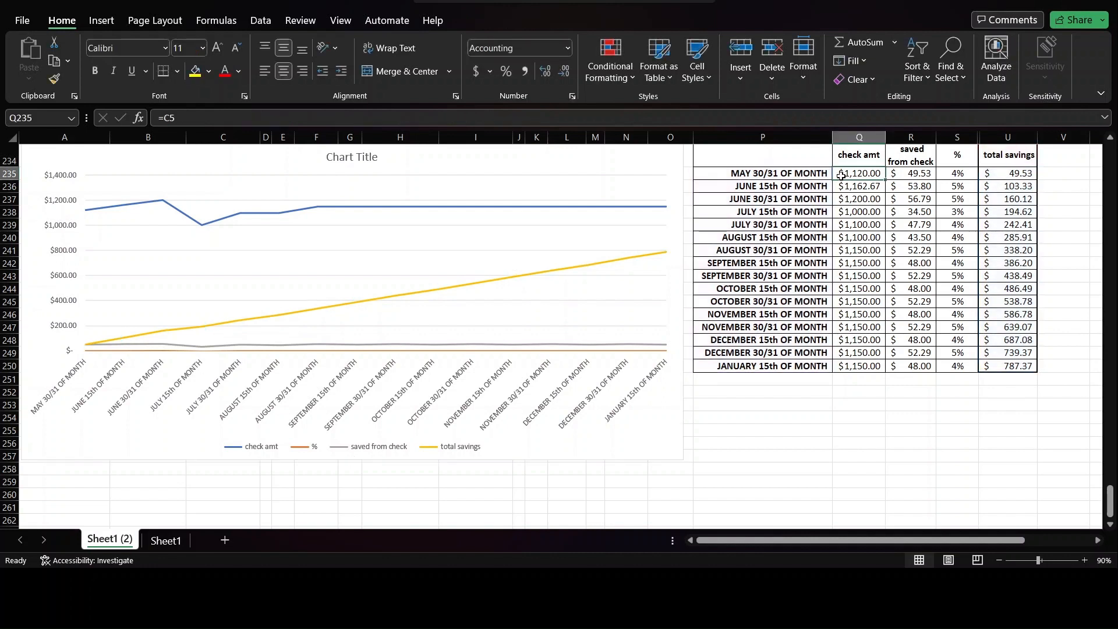
key(Down)
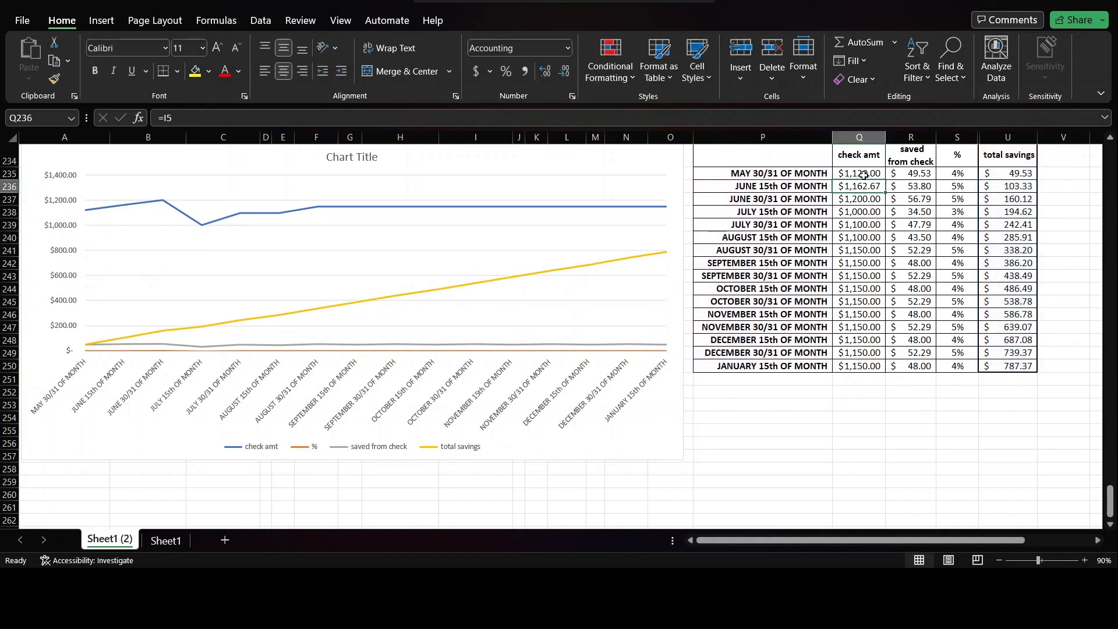
click(864, 175)
click(864, 186)
click(864, 198)
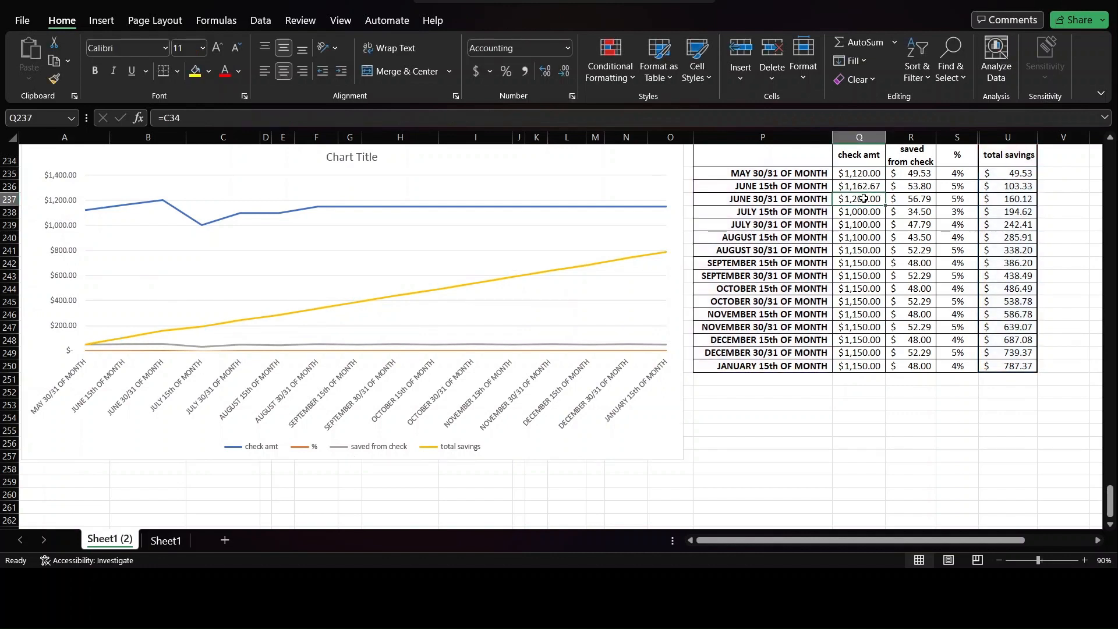
Examine the check amounts in Q237 to Q250 and the chart's total savings, check amount and saved-from-check lines with the legend.
drag(864, 198, 863, 368)
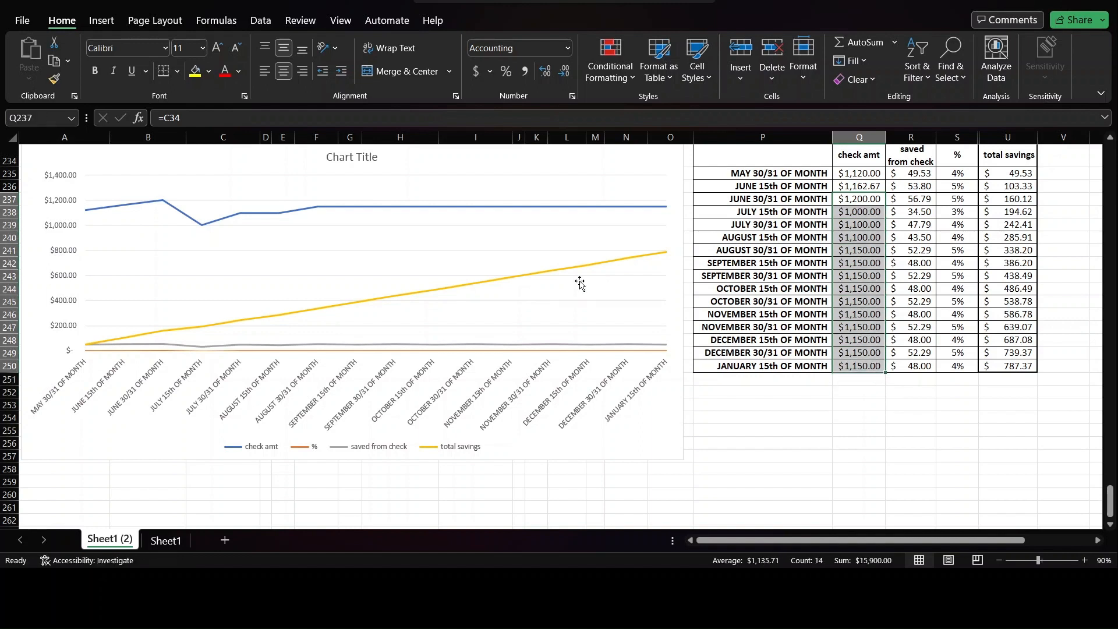
click(562, 266)
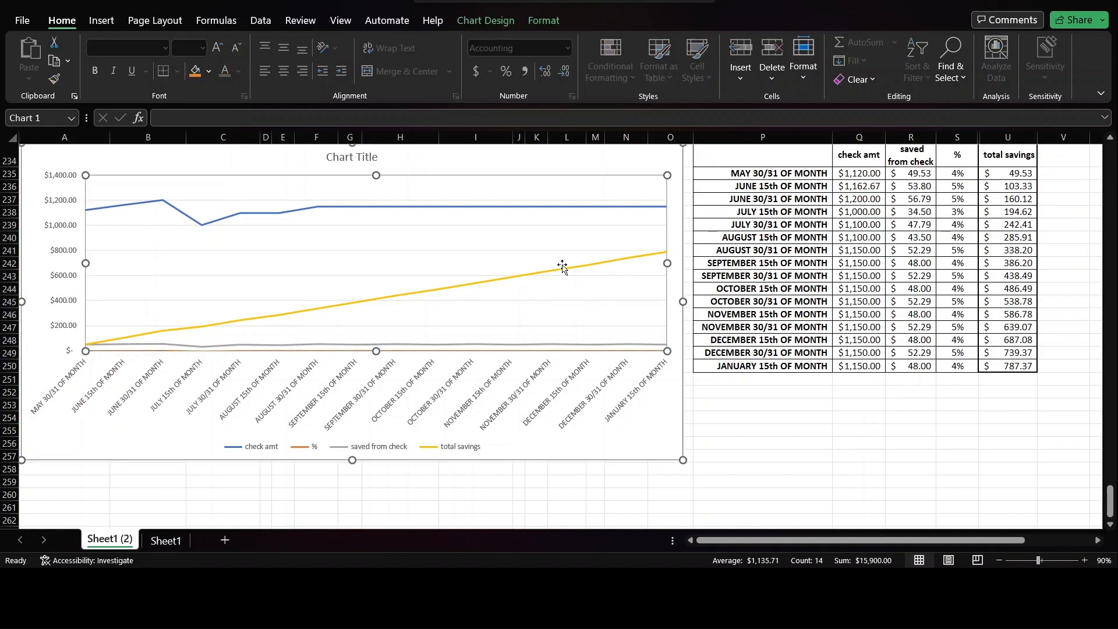
click(562, 266)
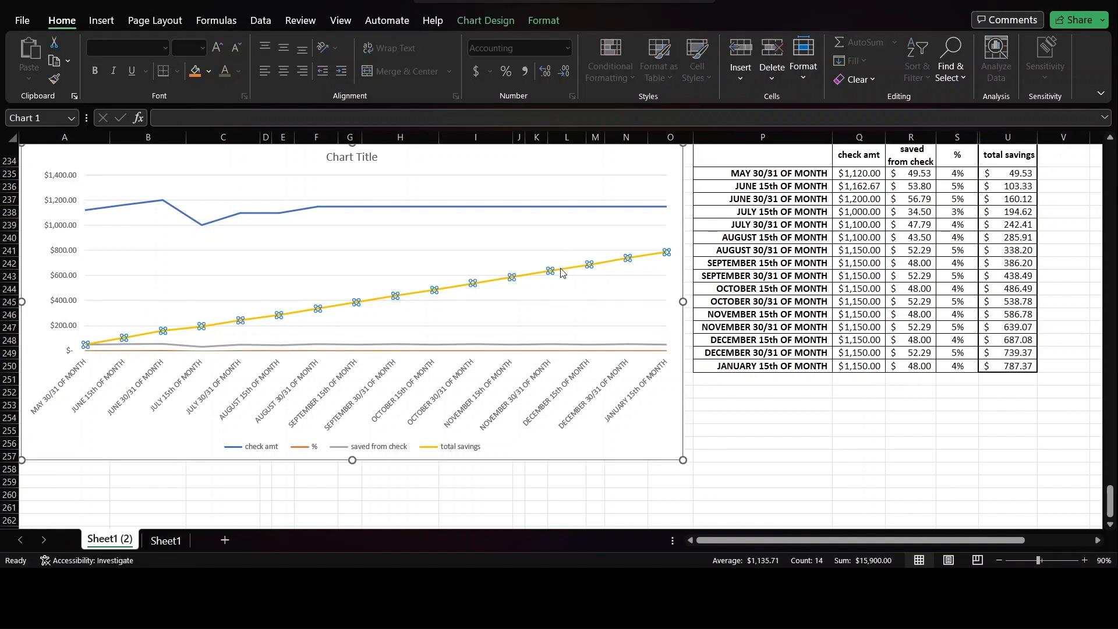
click(470, 206)
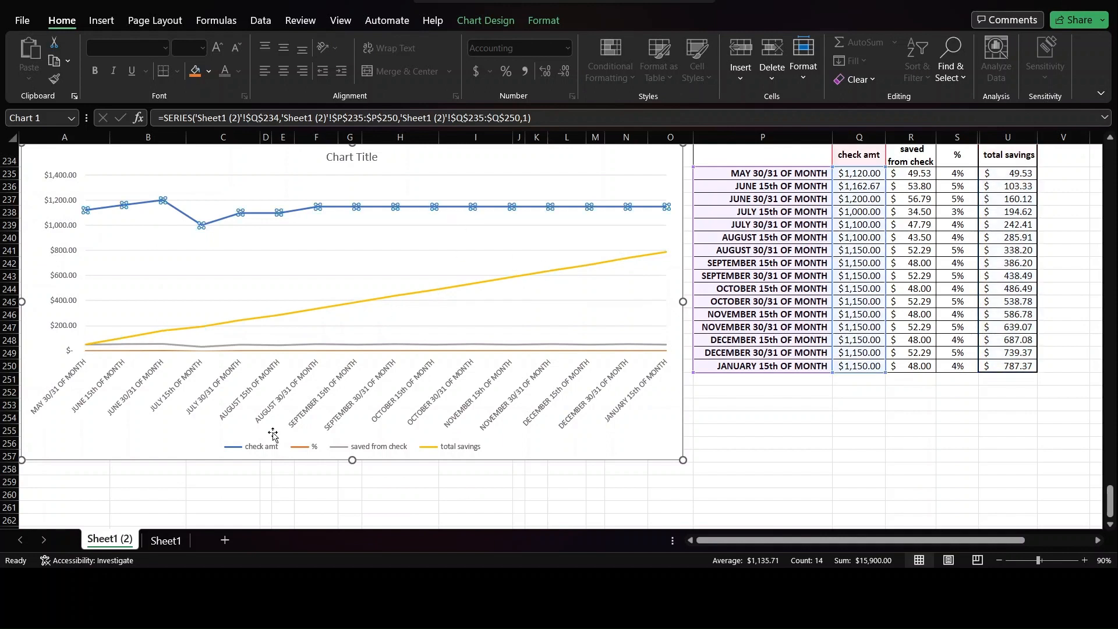
click(254, 446)
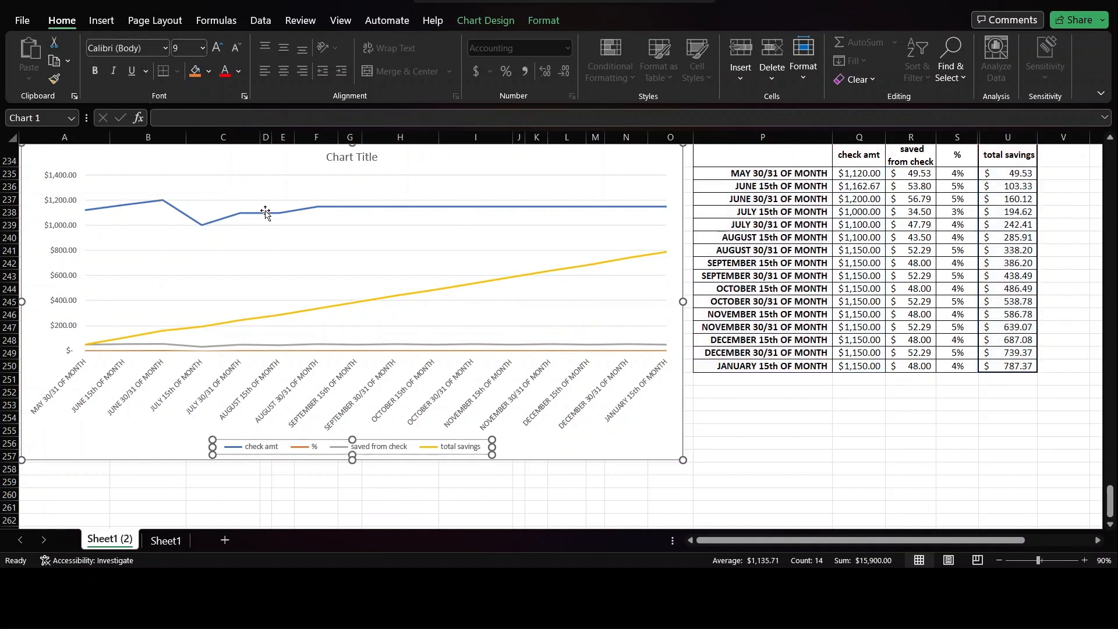
click(260, 348)
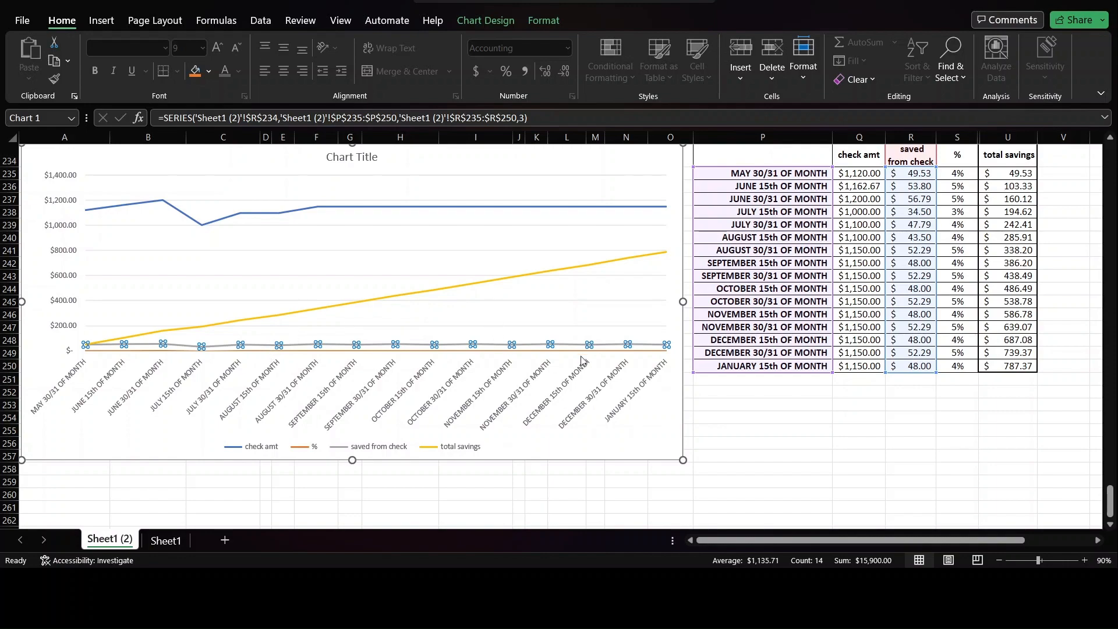
click(847, 468)
Review the last two paycheck blocks above the savings chart together with the payday savings table.
scroll(847, 464, up, 8)
scroll(847, 463, down, 5)
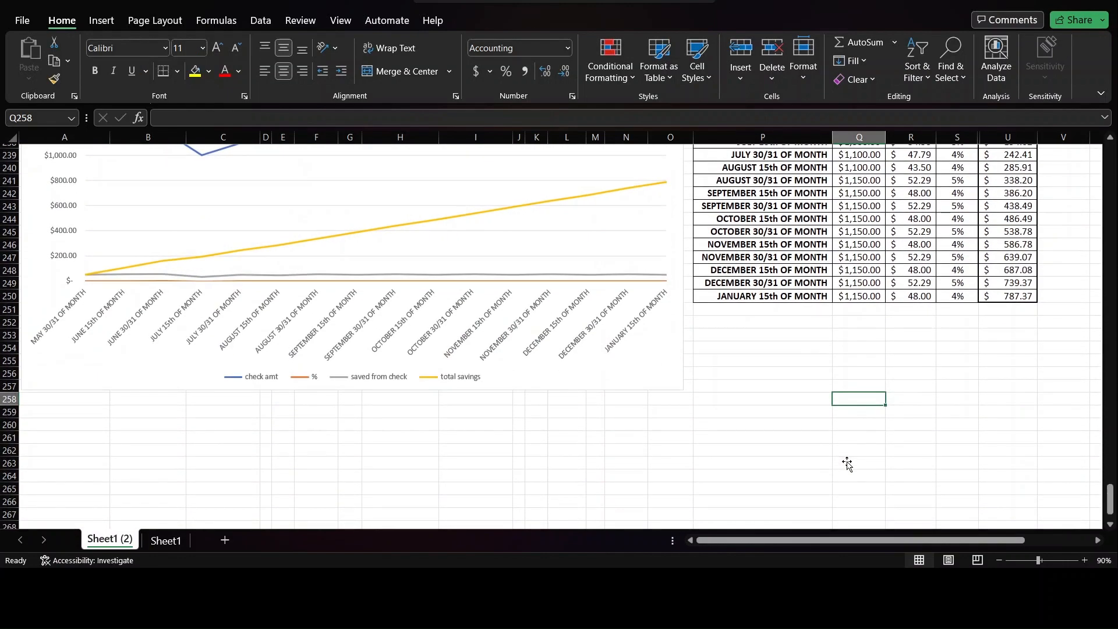
scroll(798, 313, up, 2)
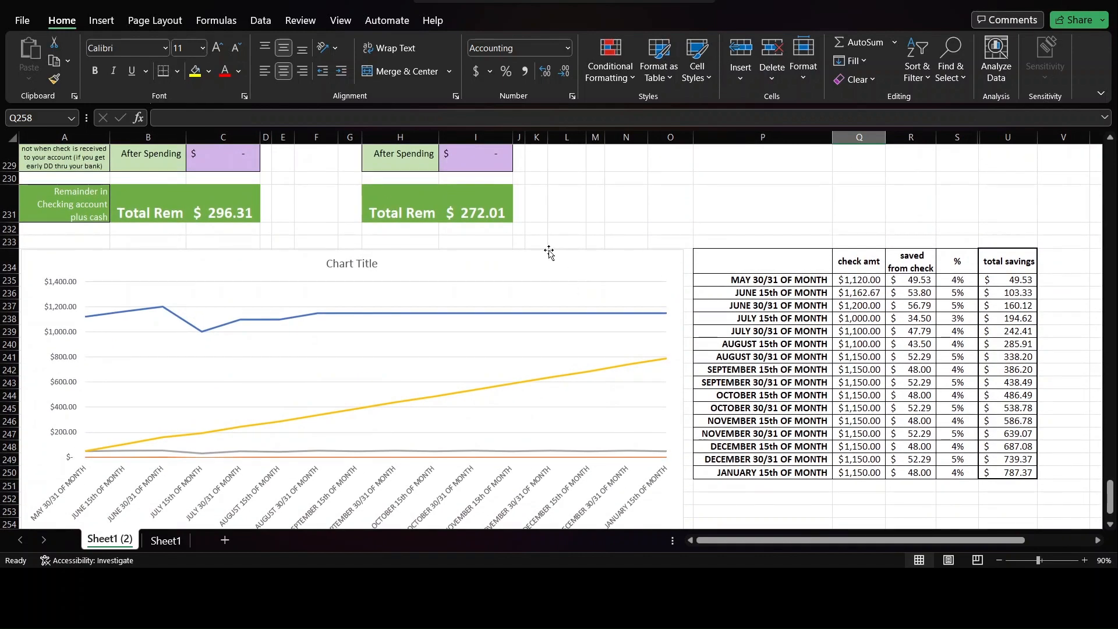
scroll(549, 251, up, 3)
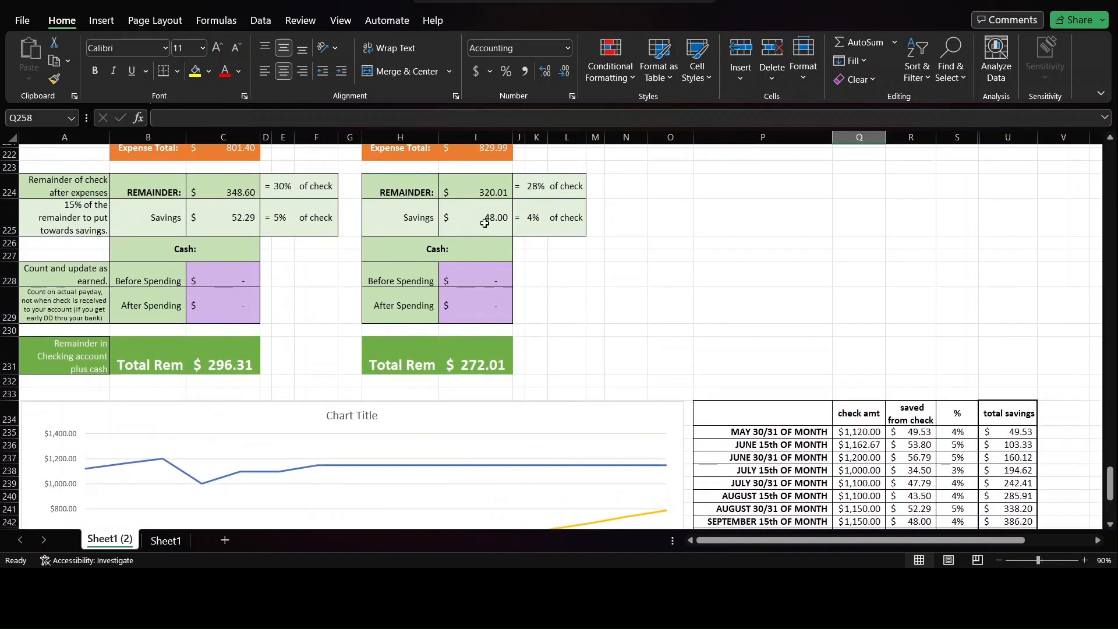
scroll(484, 223, up, 7)
scroll(477, 302, down, 8)
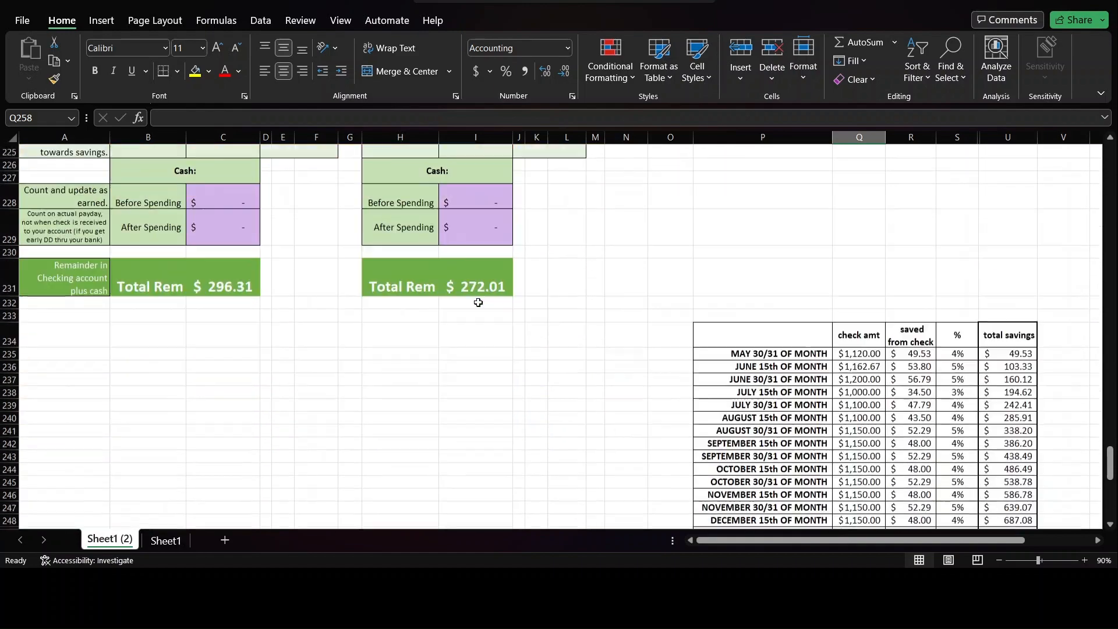
scroll(478, 302, down, 6)
scroll(494, 291, up, 4)
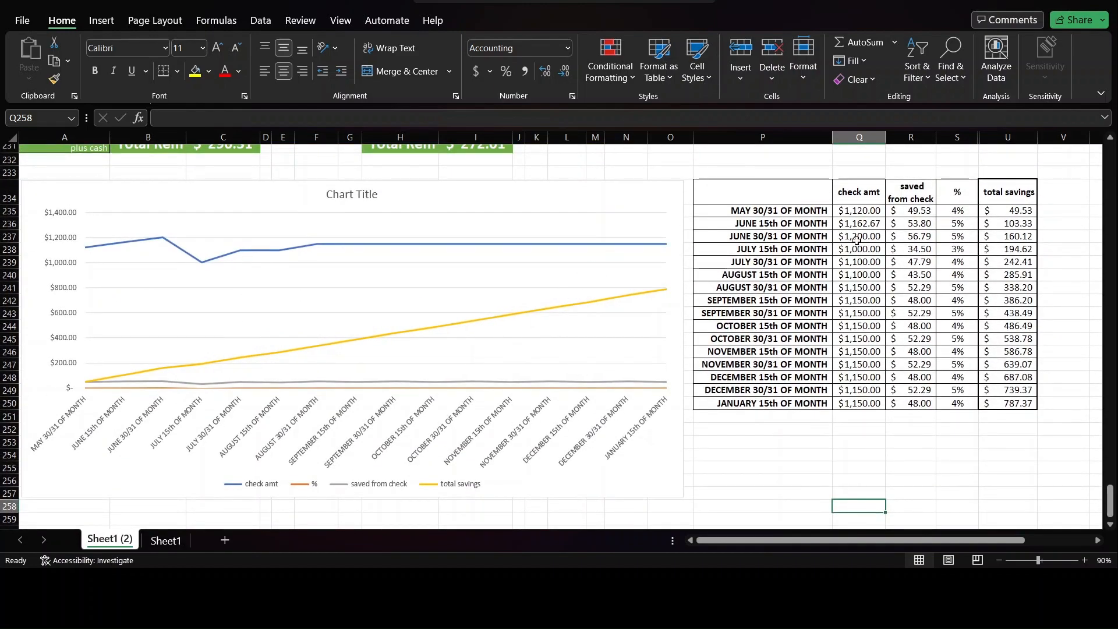
Highlight the June 30/31 row in the savings table and set that payday's CHECK AMOUNT in C34 to 2000.
drag(746, 240, 989, 240)
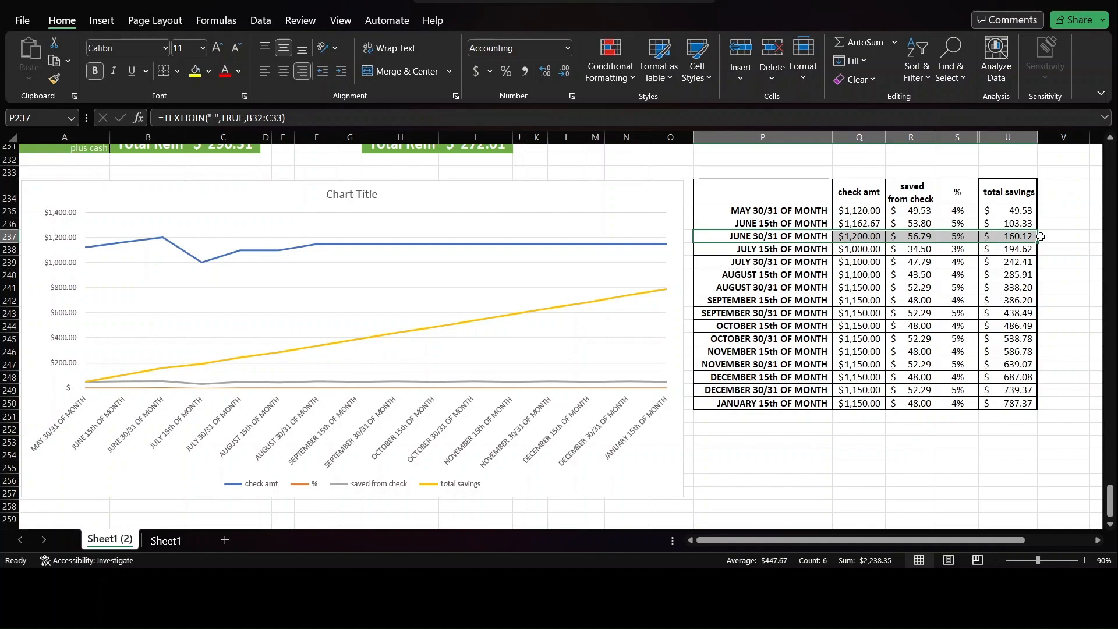
scroll(1040, 236, up, 20)
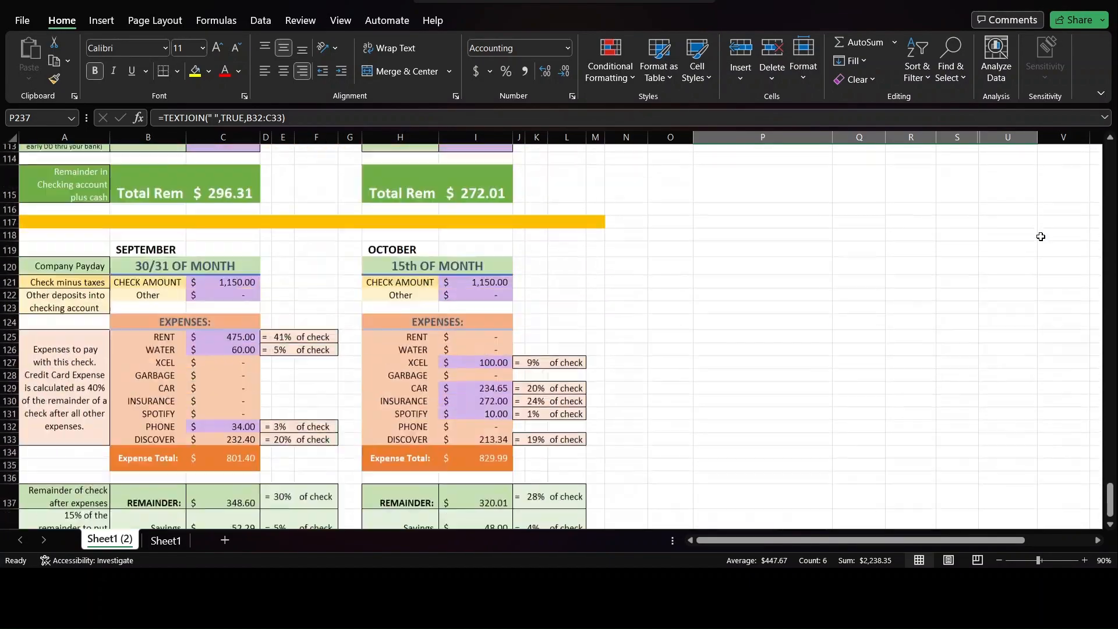
scroll(1040, 236, up, 20)
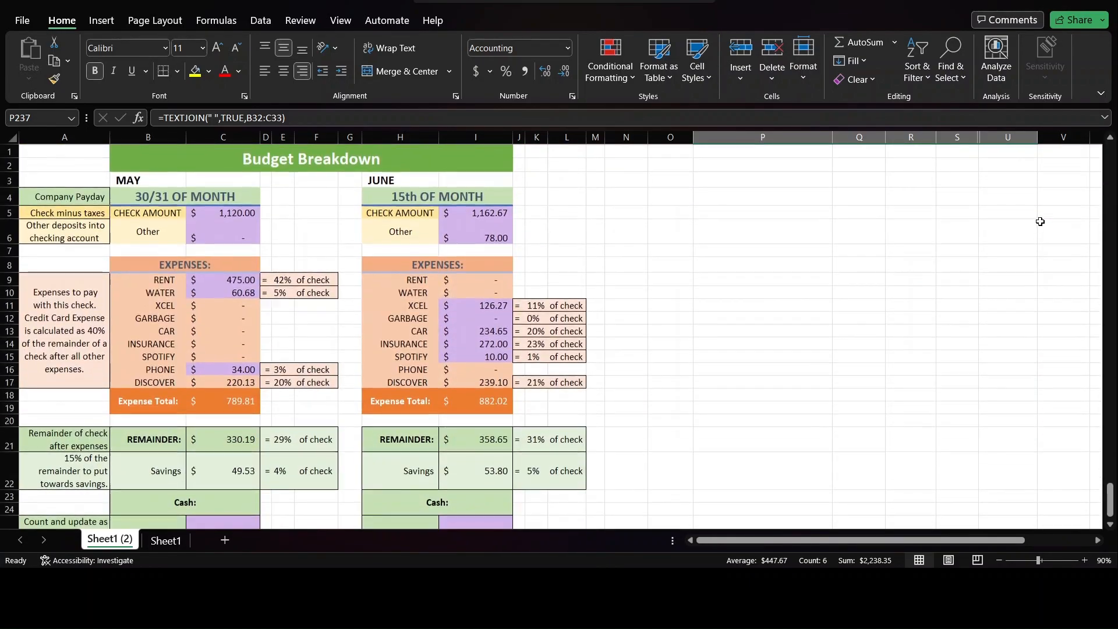
scroll(1040, 221, down, 10)
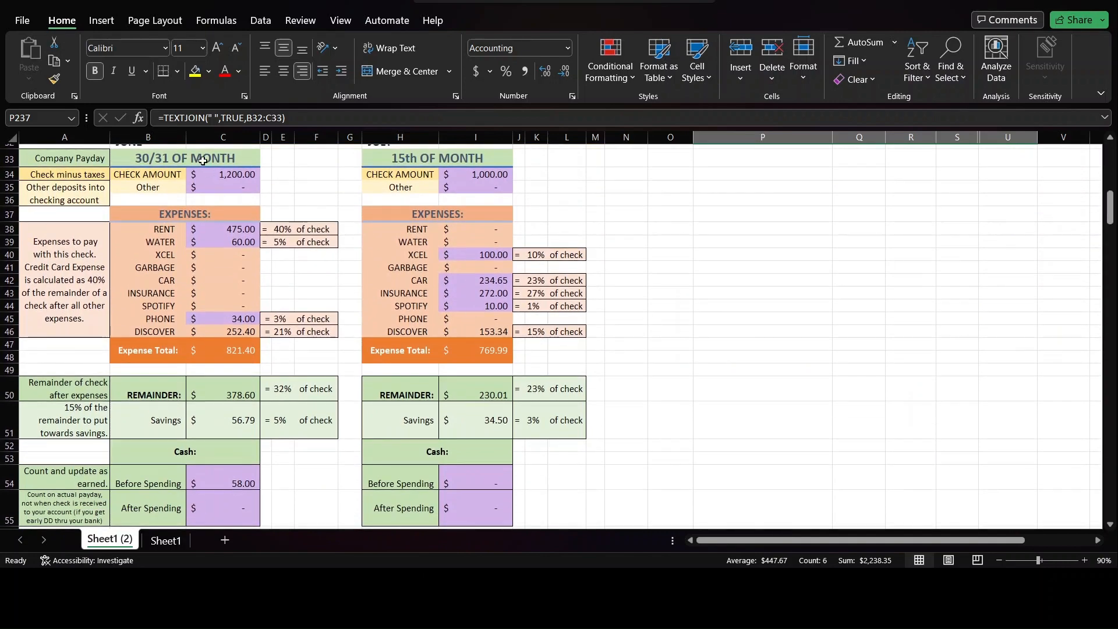
click(227, 174)
text(2000)
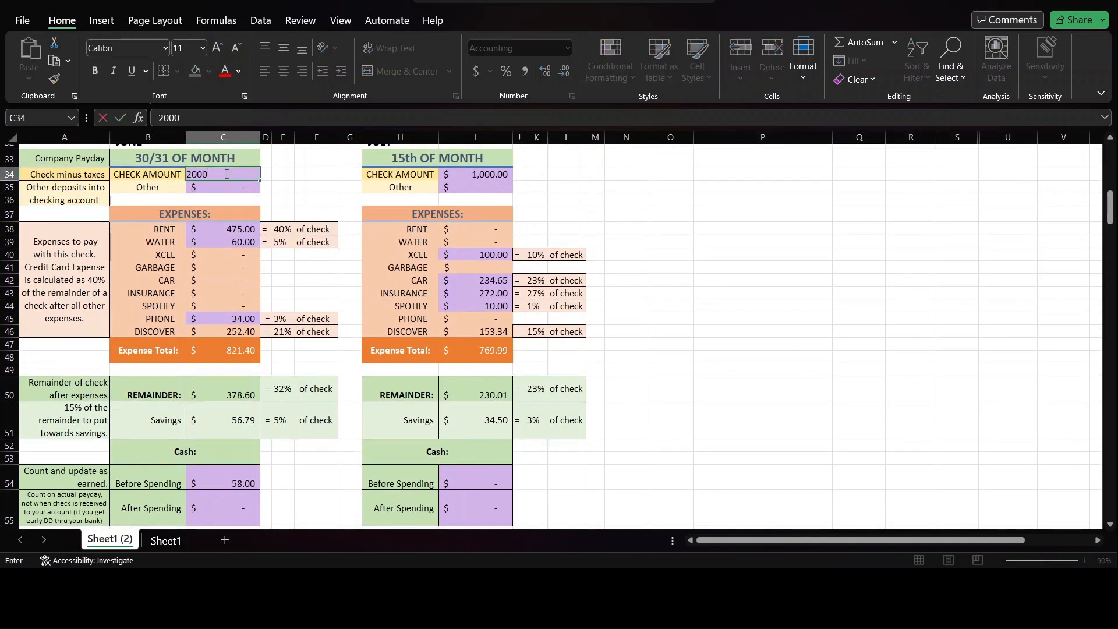
key(Return)
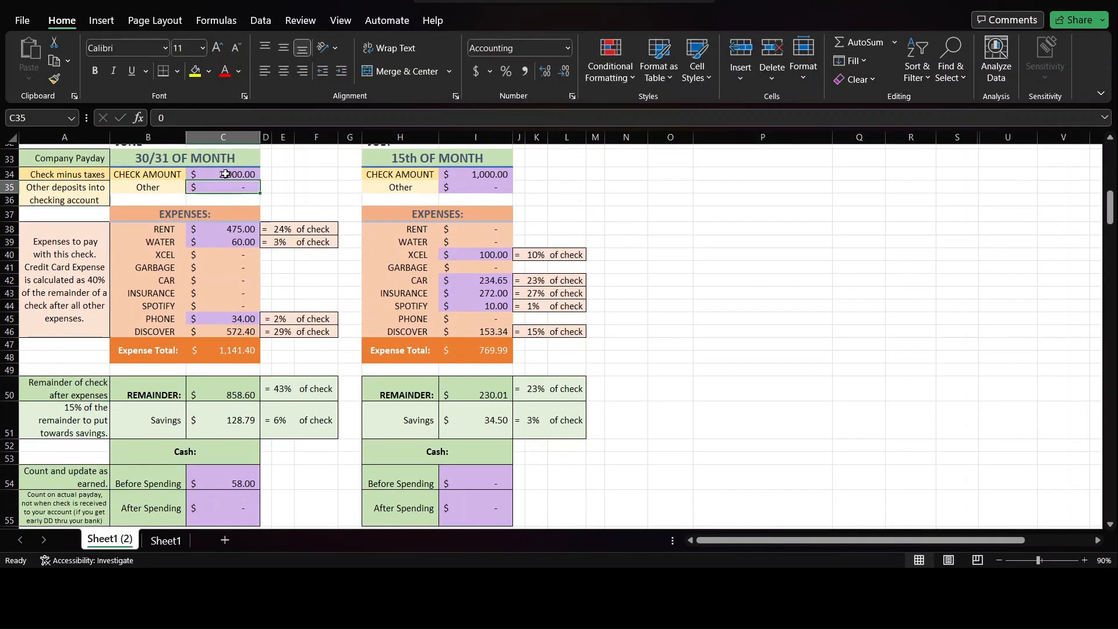
Inspect the June 30/31 peak on the chart's check amount line and that payday's check amount and total savings cells.
scroll(859, 369, down, 20)
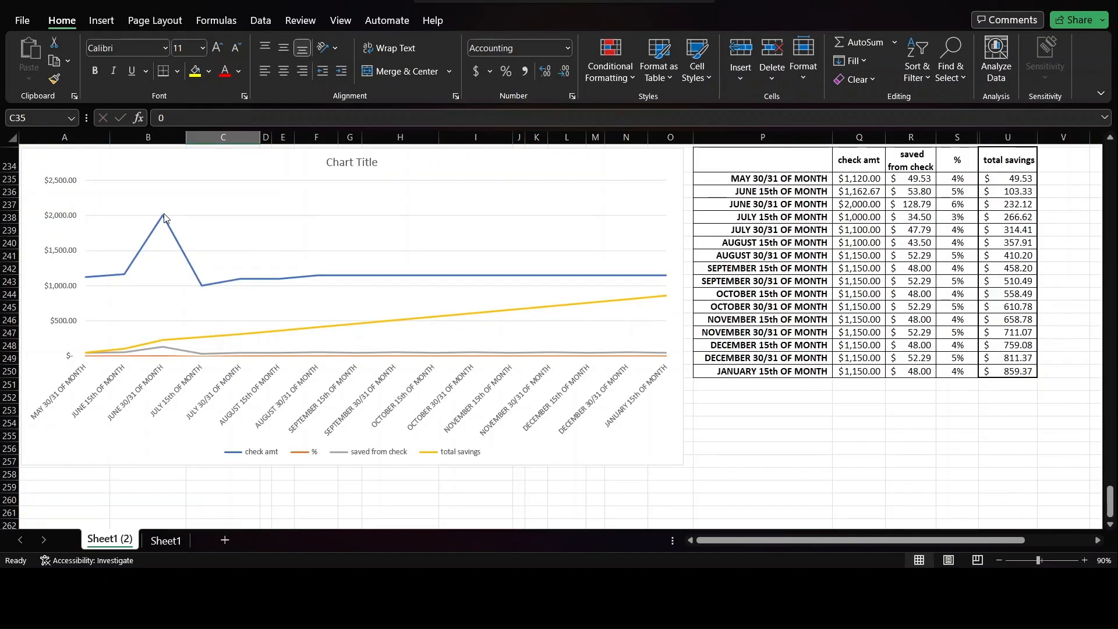
click(163, 215)
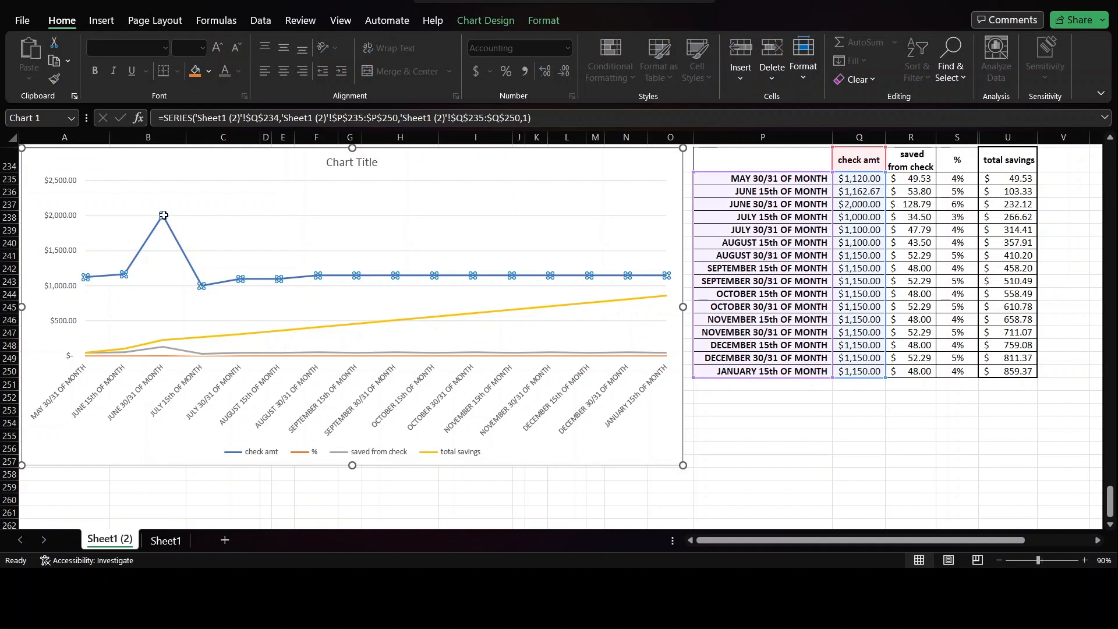
click(876, 206)
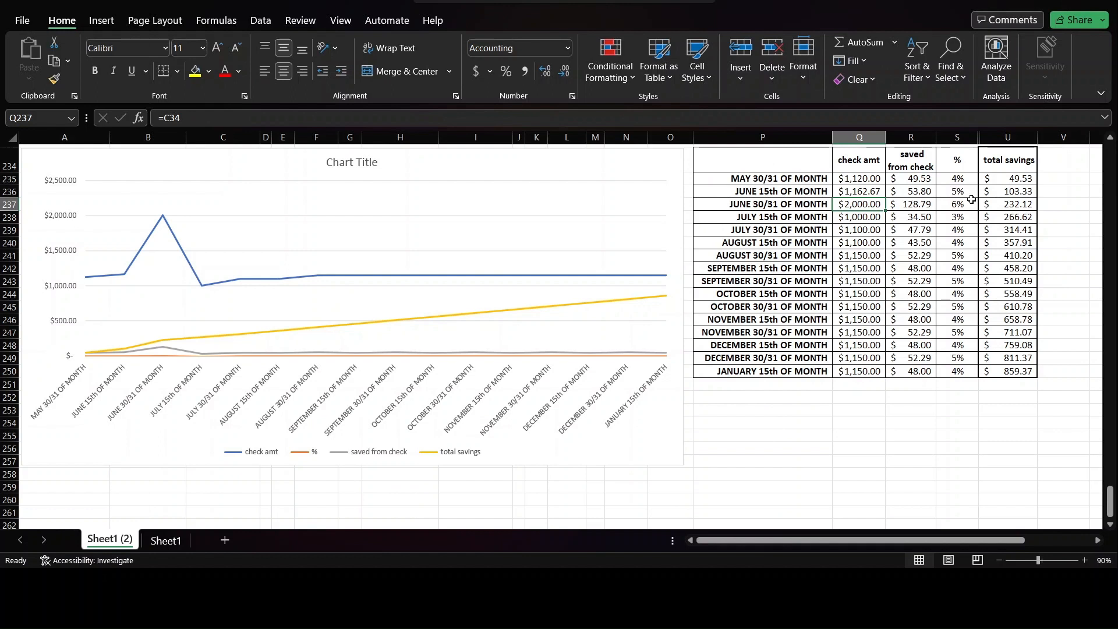
click(999, 203)
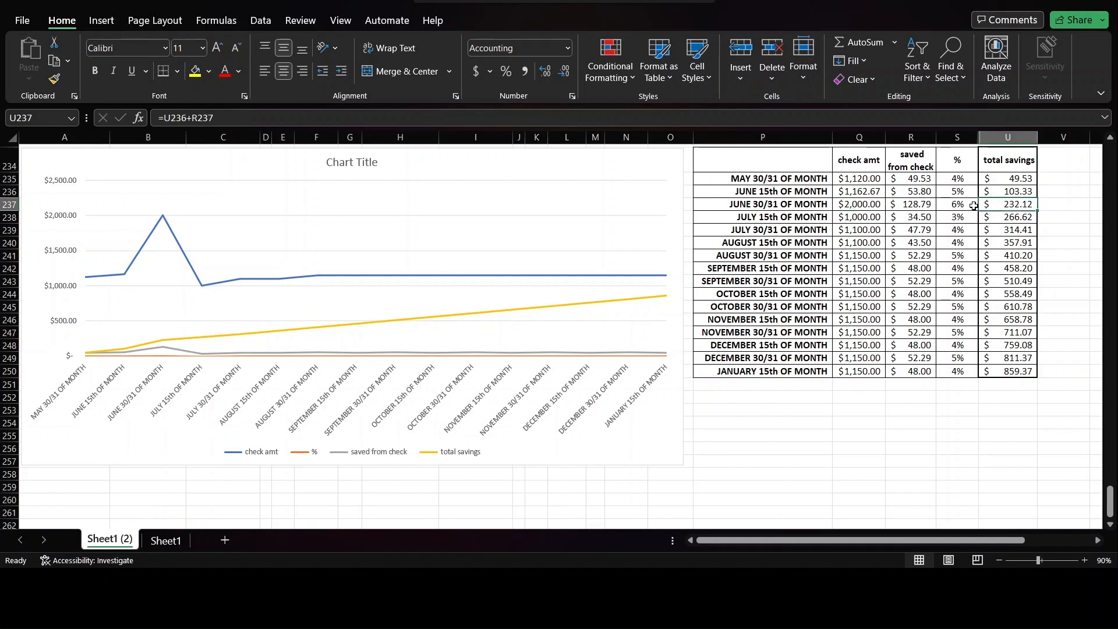